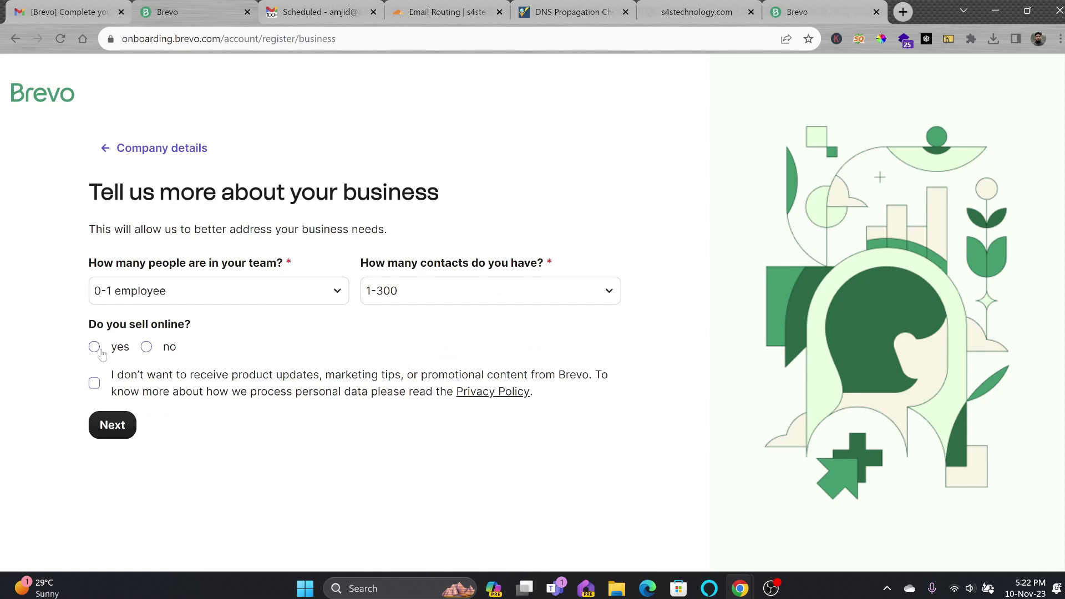
Submit the business details: 0-1 employee, 1-300 contacts, and yes to selling online
left_click(106, 416)
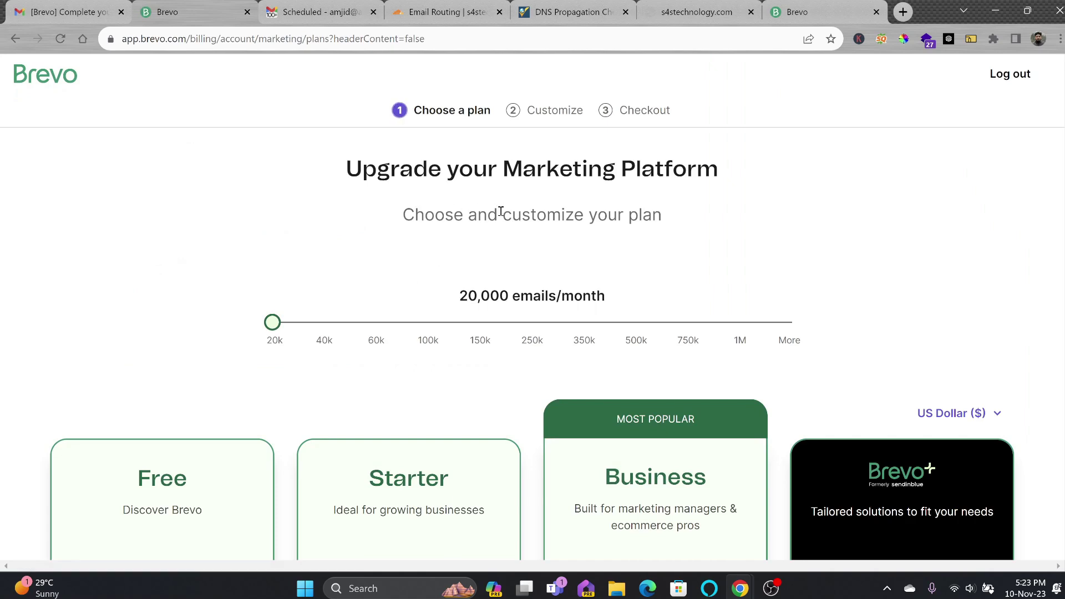
Compare the plans on the pricing page and continue with the Free plan
scroll(501, 216, "down", 5)
scroll(509, 241, "up", 4)
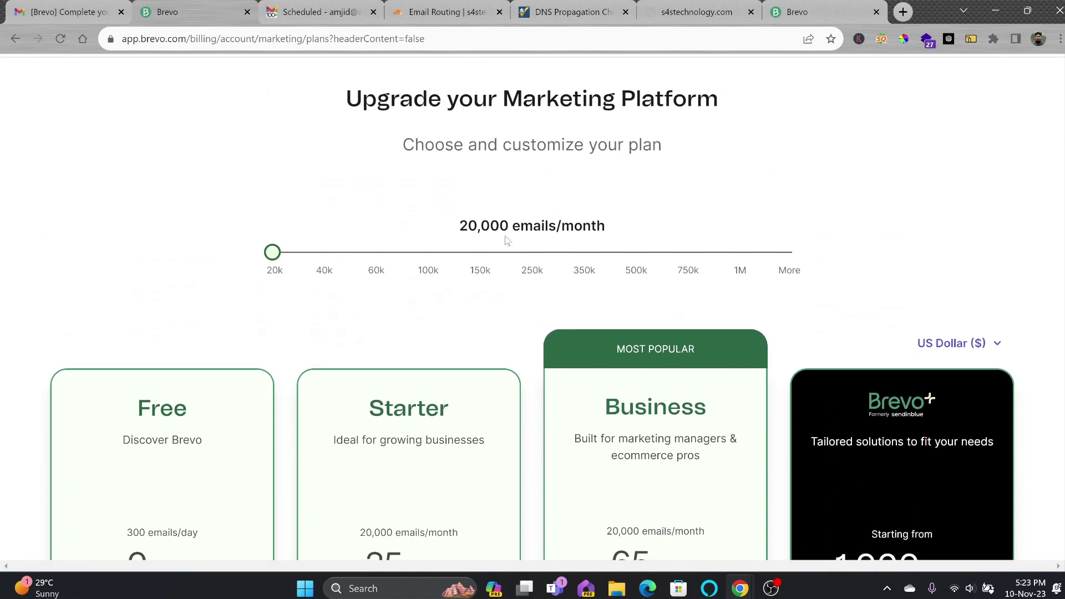
scroll(526, 259, "down", 3)
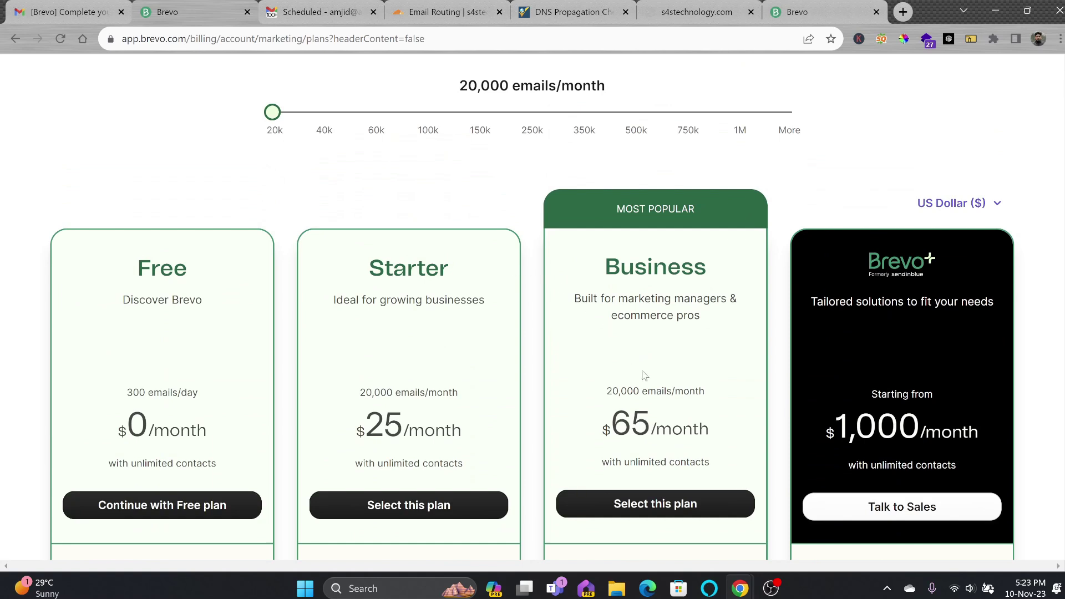
scroll(645, 378, "down", 3)
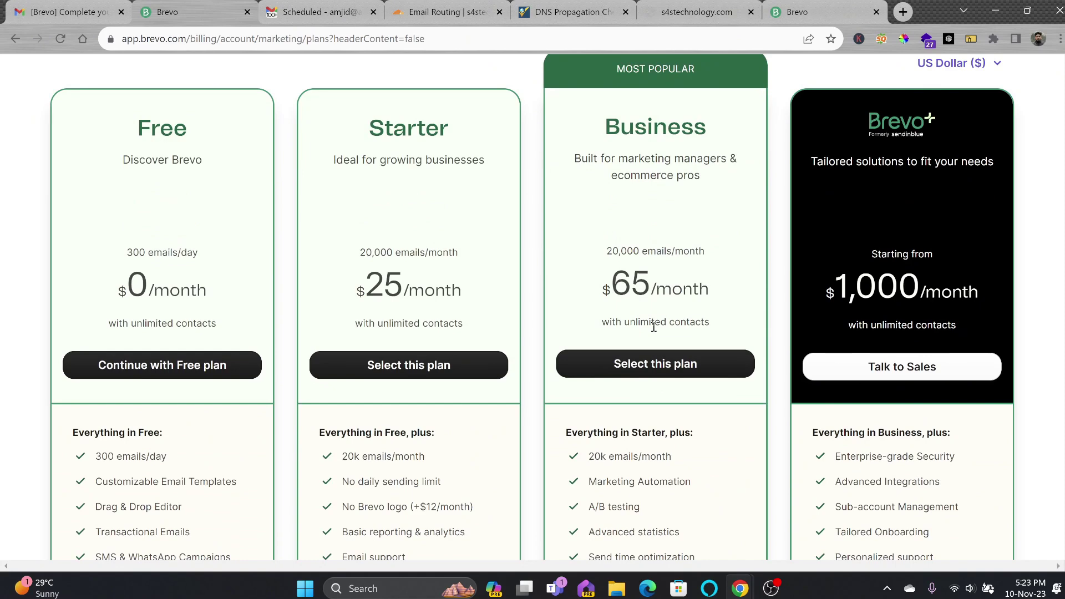
scroll(653, 328, "down", 3)
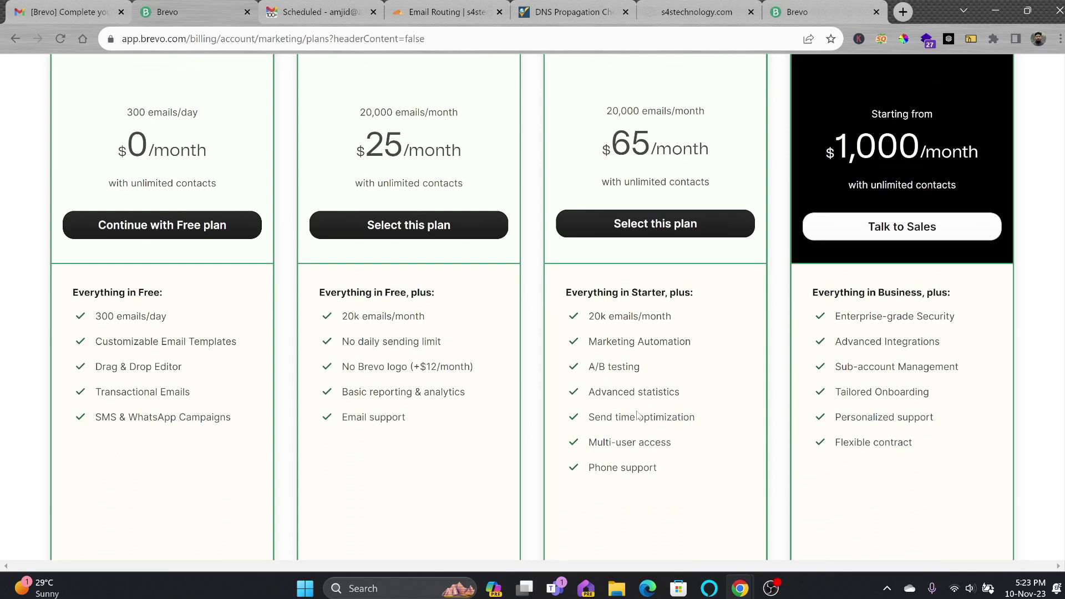
scroll(673, 486, "down", 3)
scroll(696, 453, "up", 6)
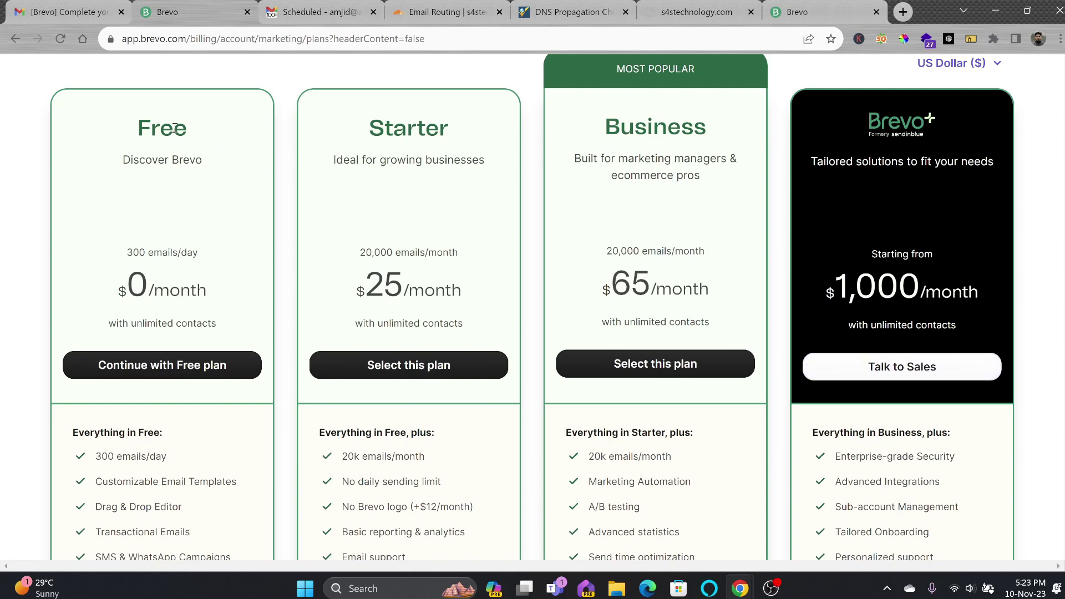
scroll(161, 153, "down", 3)
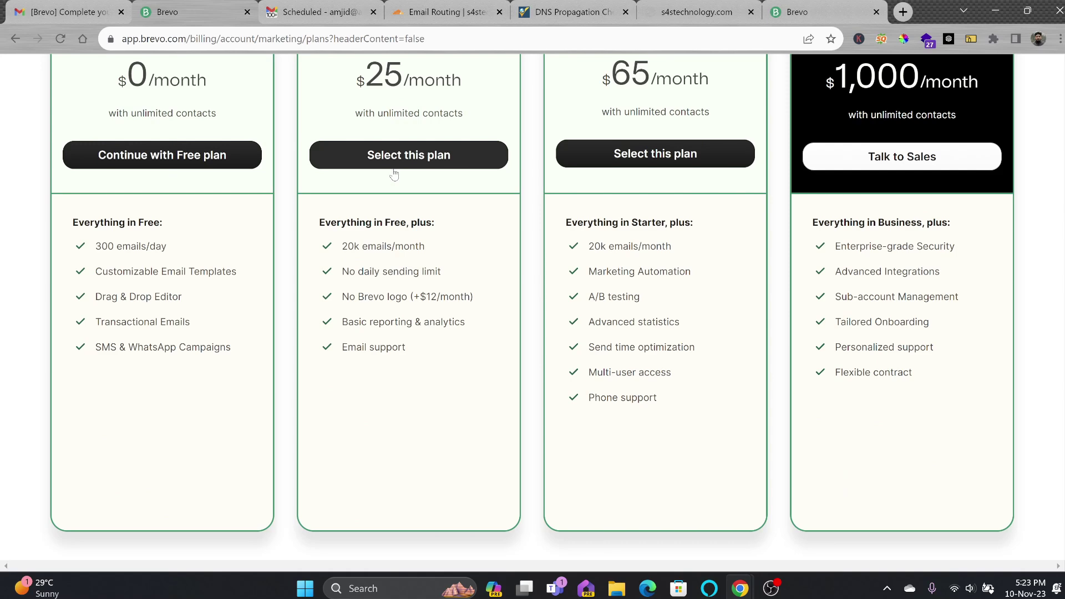
left_click(119, 156)
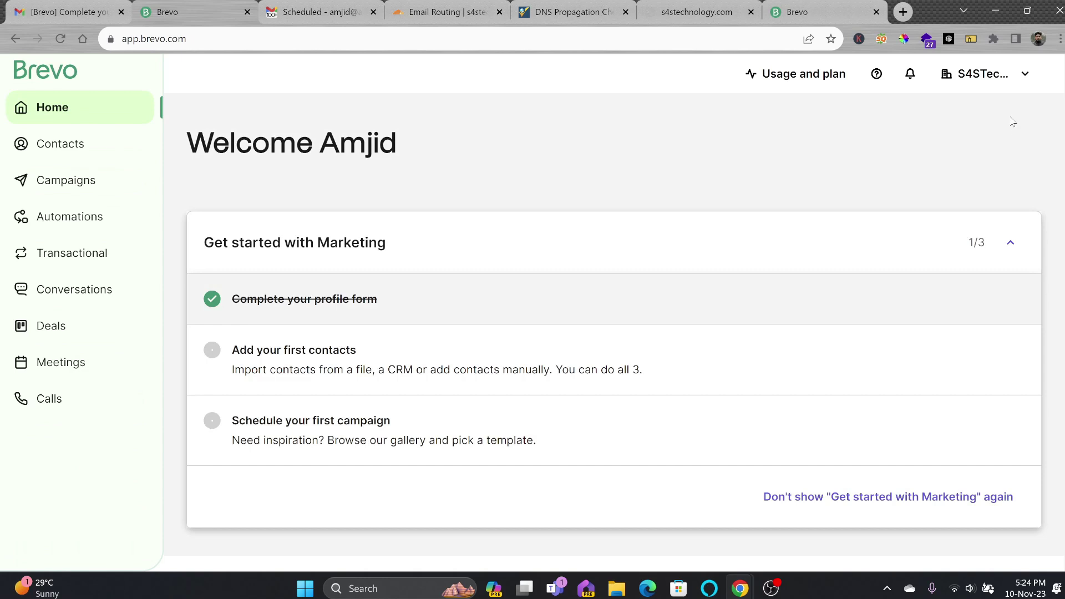
Review the account Security settings, including Authorized IPs and SAML sign-in
left_click(1013, 84)
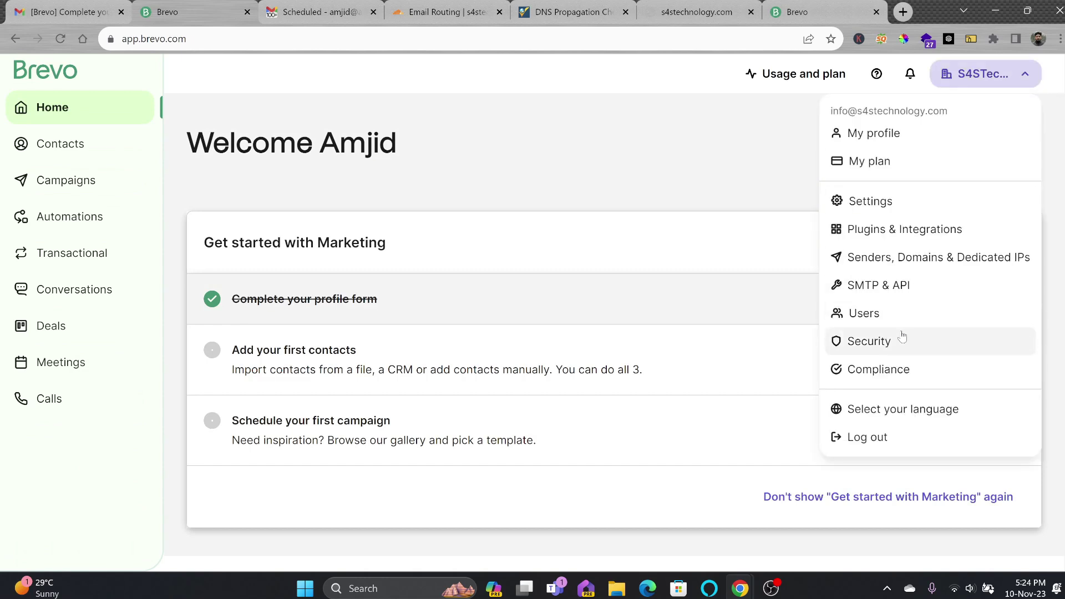
left_click(906, 335)
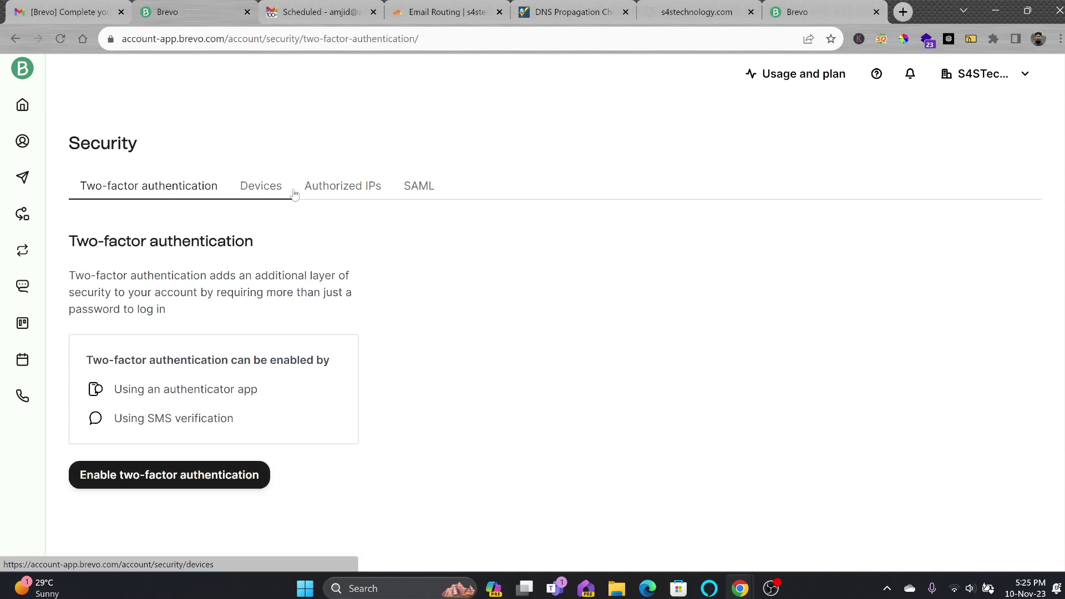
left_click(315, 193)
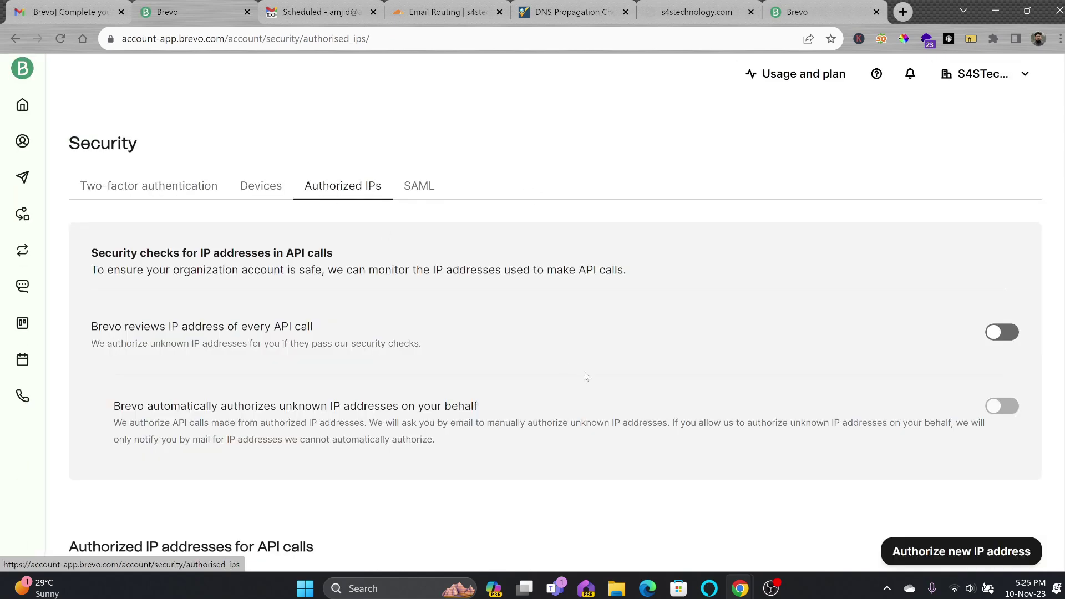
scroll(965, 566, "down", 5)
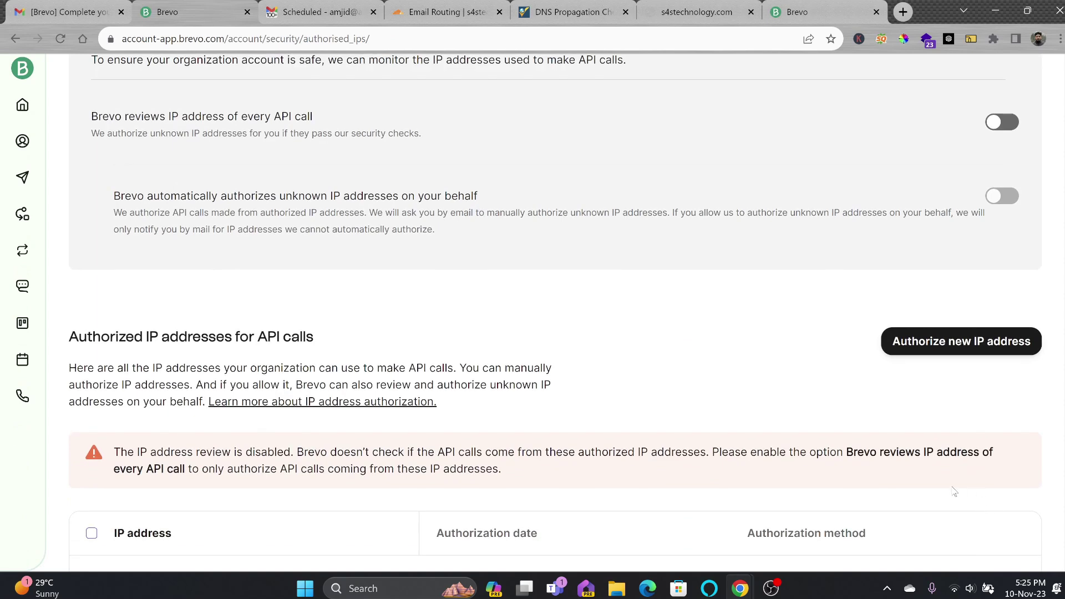
scroll(987, 505, "up", 5)
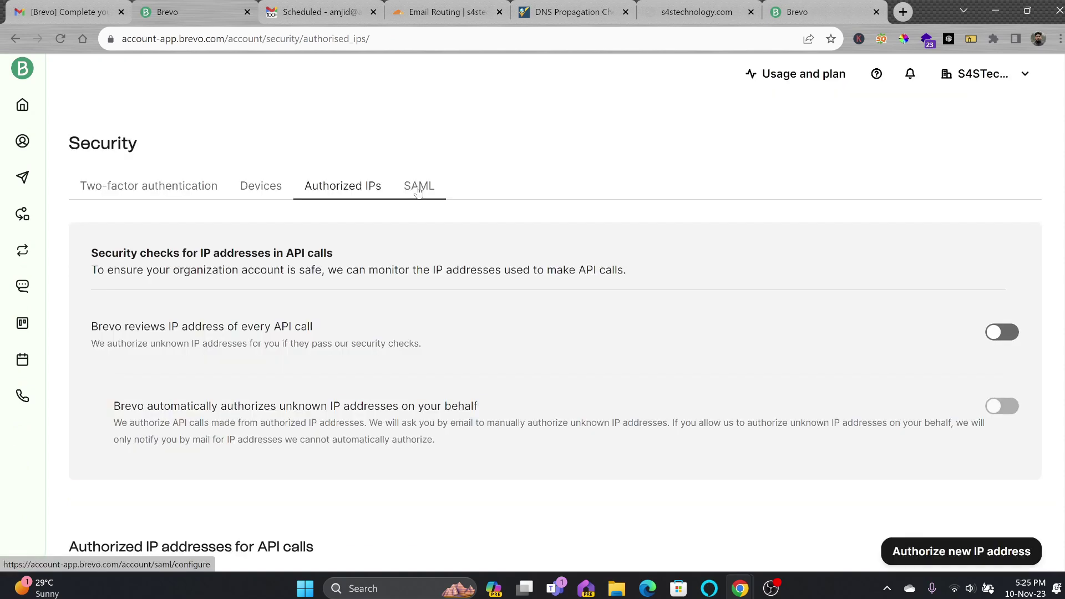
left_click(419, 191)
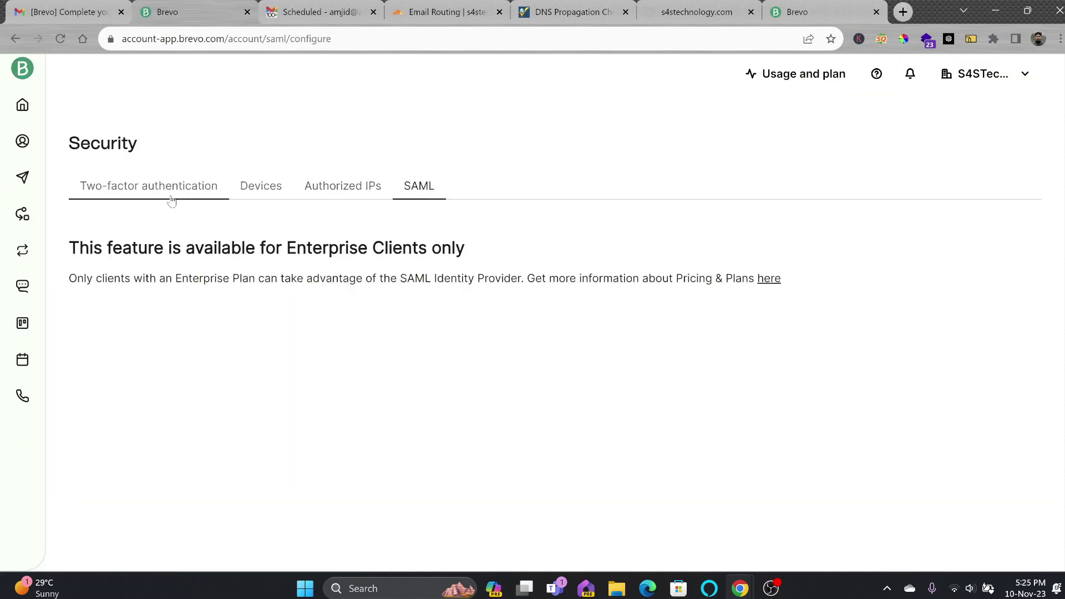
Look over My profile and Plugins & Integrations, ending on Senders, Domains & Dedicated IPs
left_click(982, 74)
left_click(915, 133)
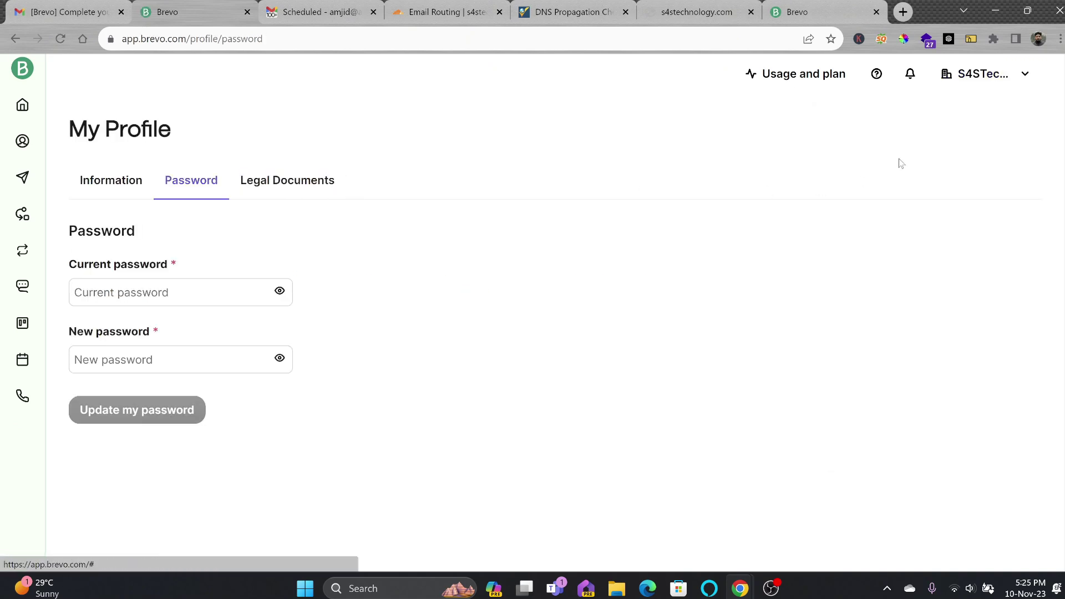
left_click(999, 78)
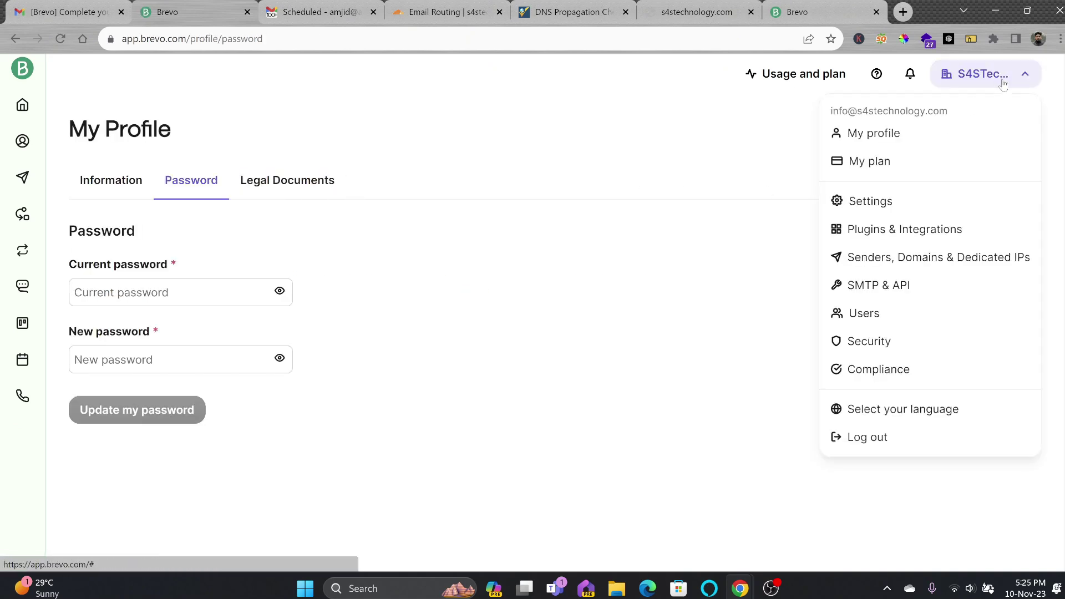
left_click(945, 239)
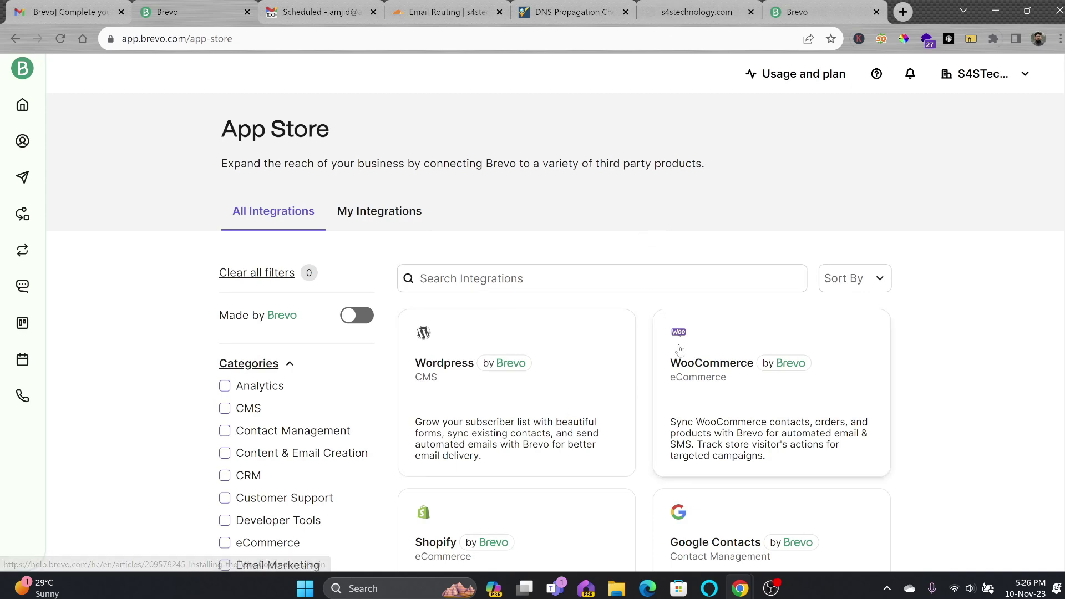
scroll(681, 349, "down", 3)
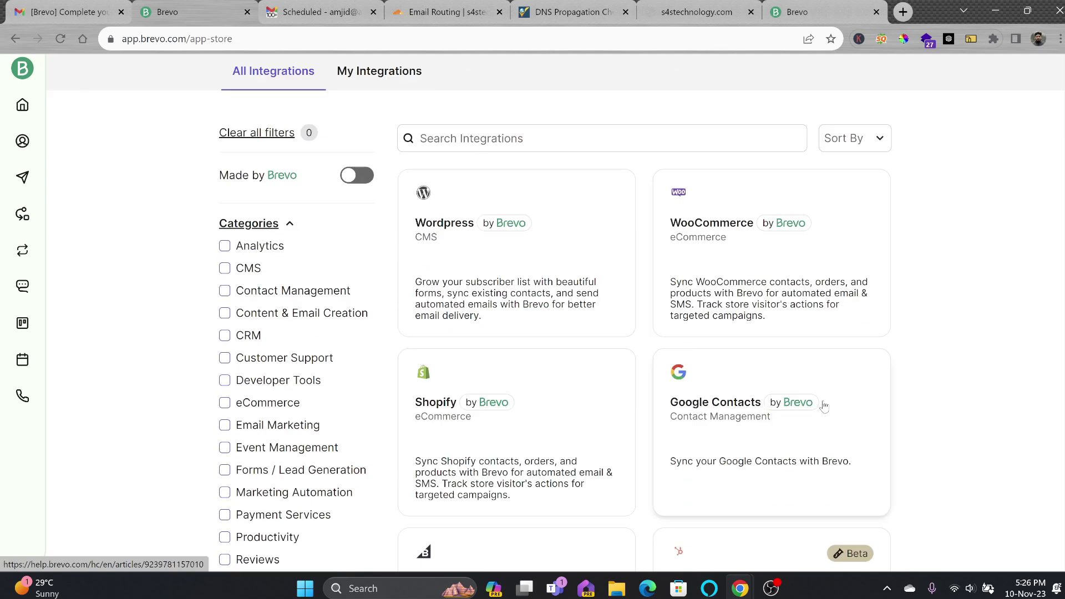
scroll(899, 166, "up", 3)
left_click(968, 80)
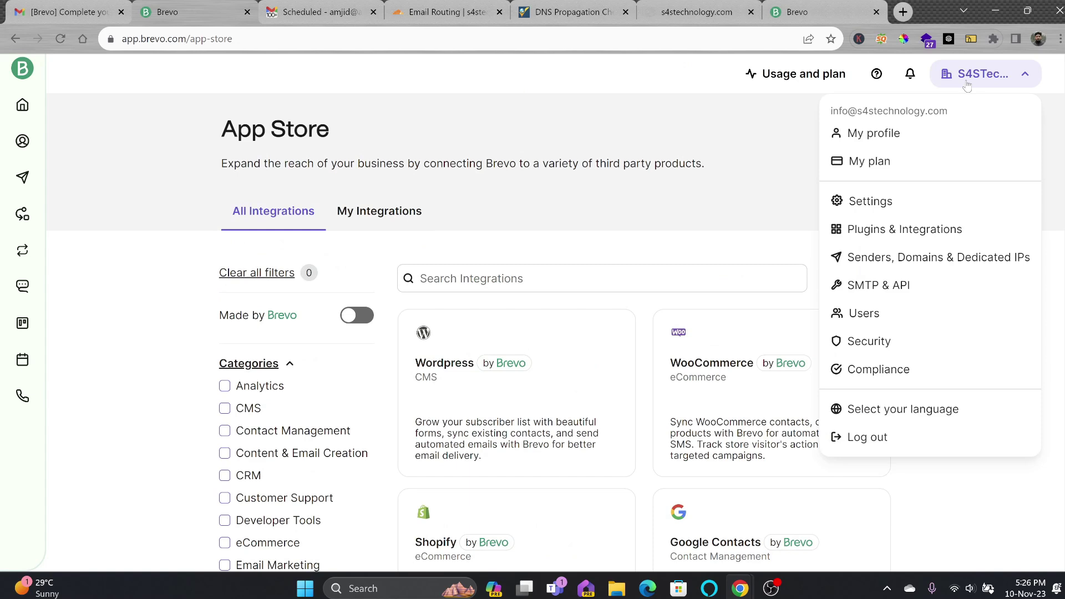
left_click(892, 265)
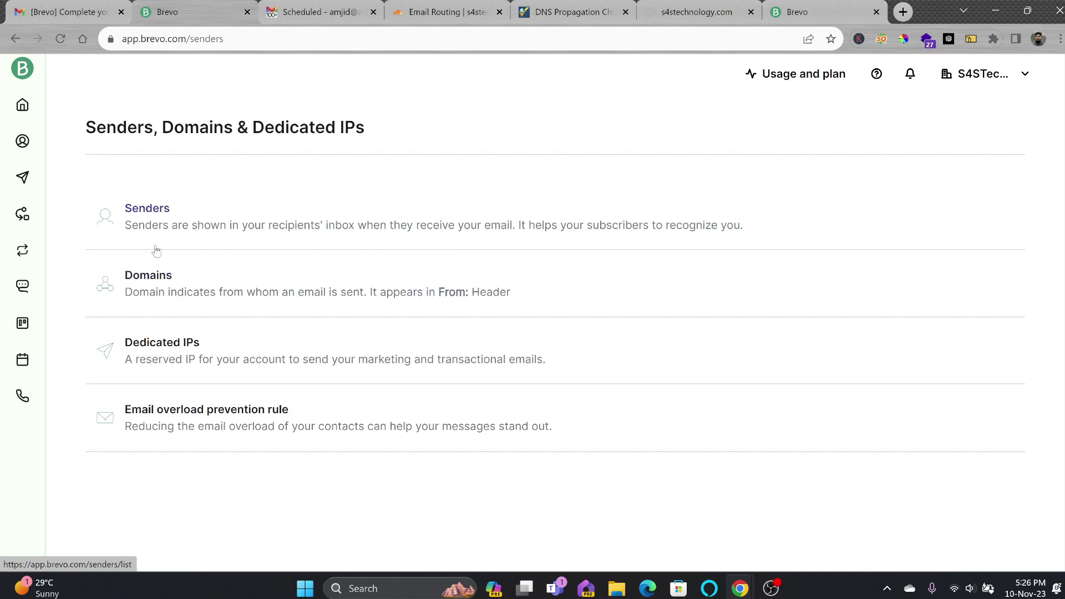
Add and save s4stechnology.com as a sending domain with provider Other
left_click(149, 277)
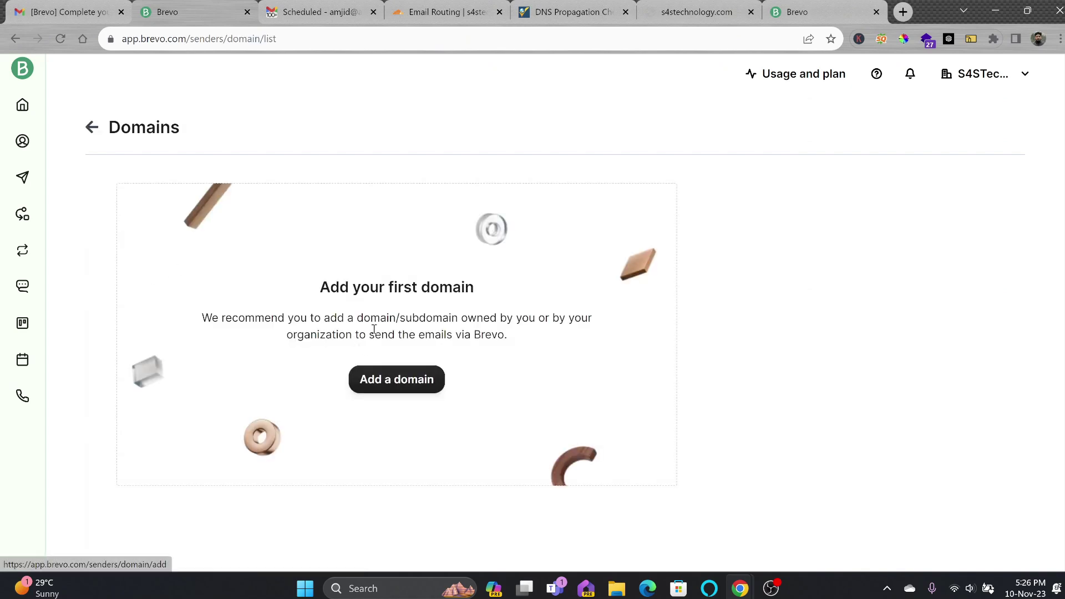
left_click(382, 381)
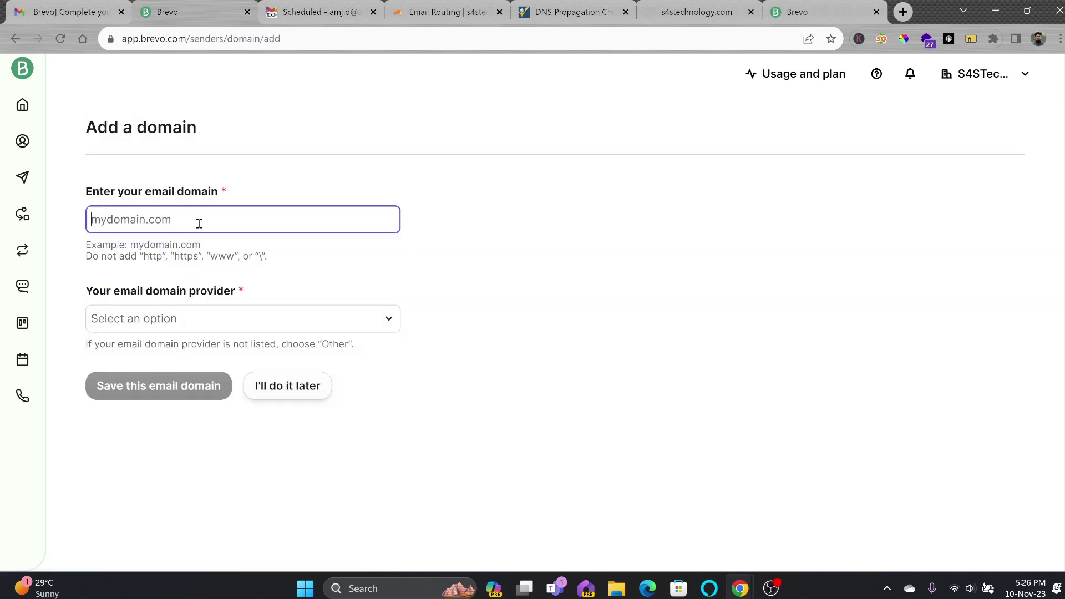
type("s4stechnology.com")
left_click(200, 320)
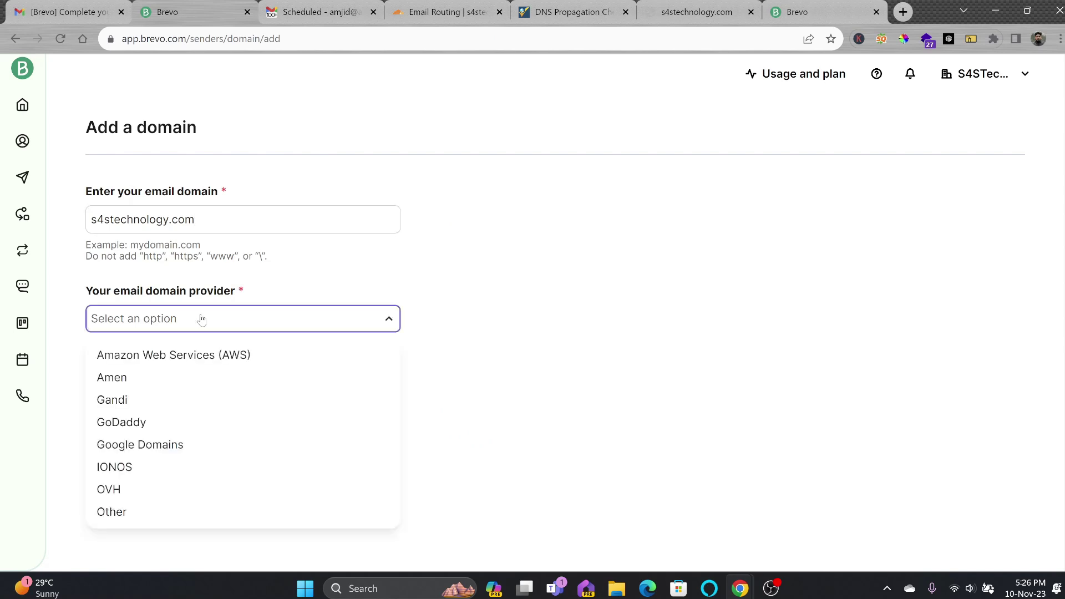
left_click(129, 512)
left_click(160, 394)
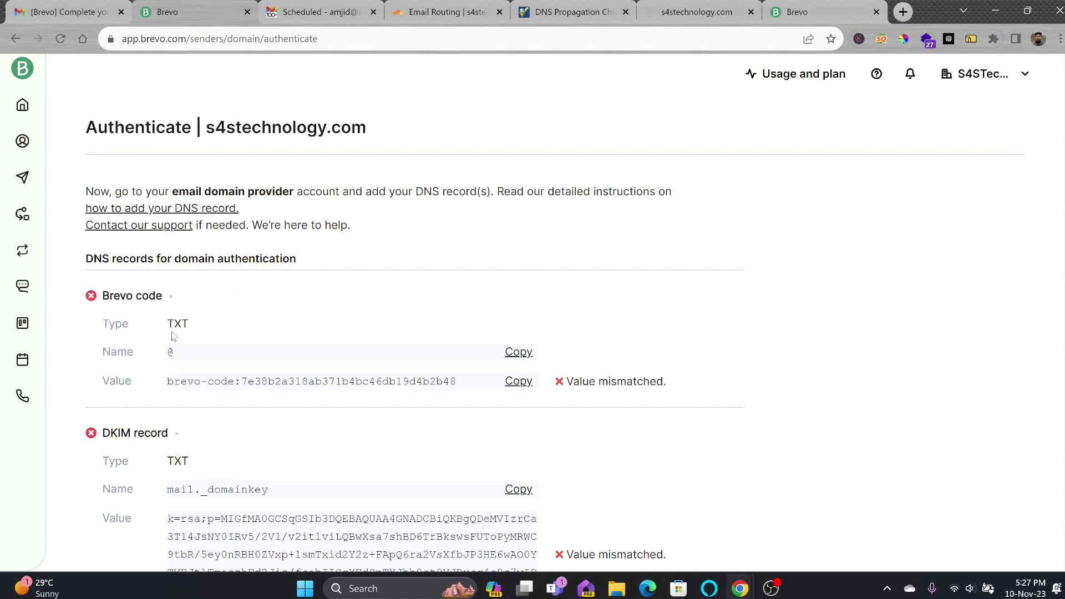
left_click(449, 12)
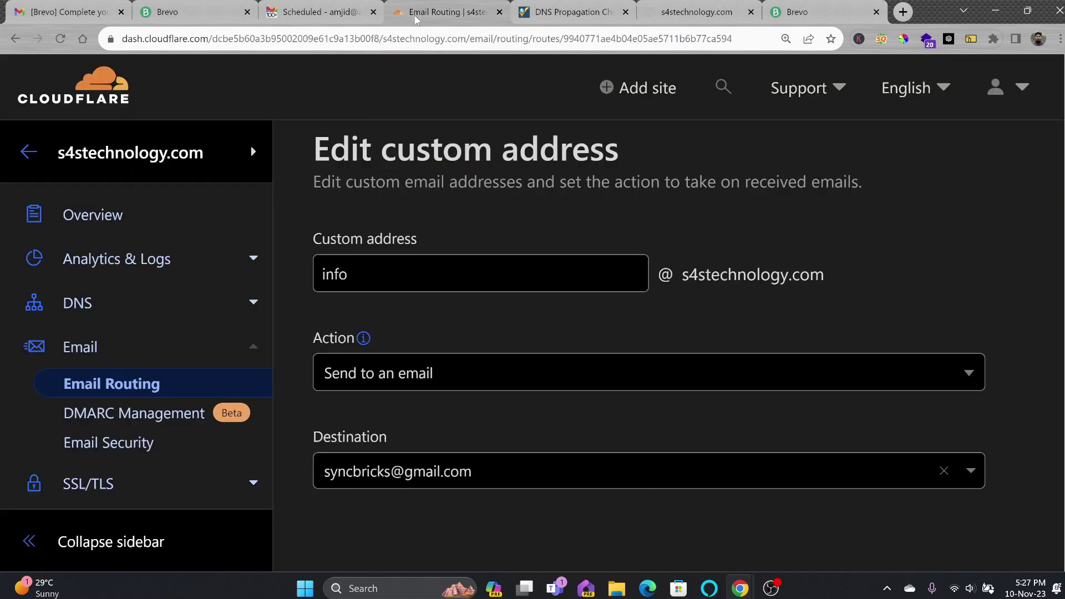
Add Brevo's verification code as a new TXT record in Cloudflare DNS
left_click(87, 306)
scroll(722, 389, "down", 6)
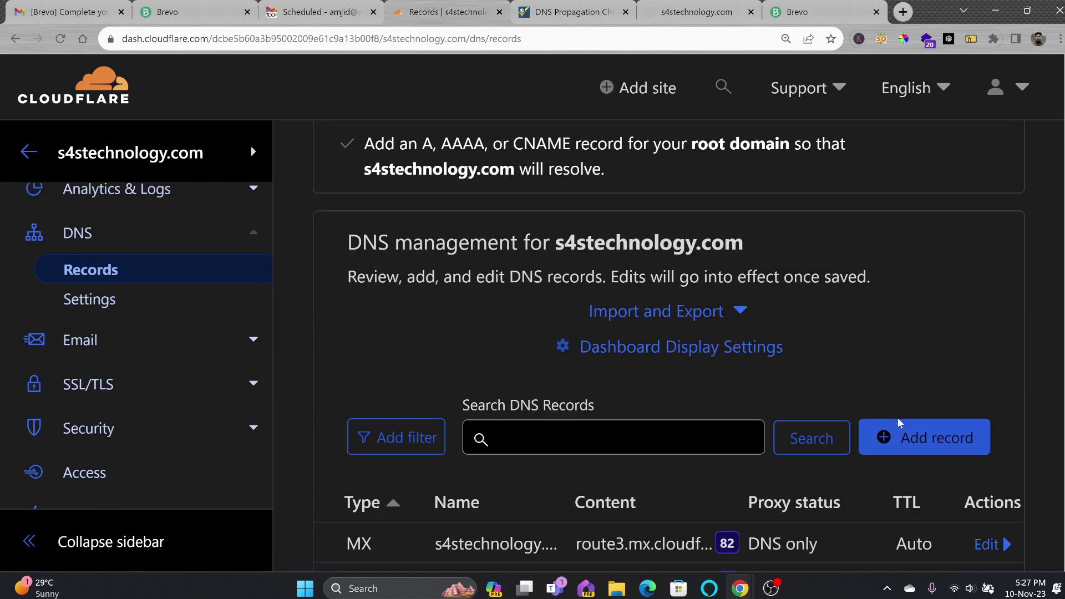
left_click(910, 438)
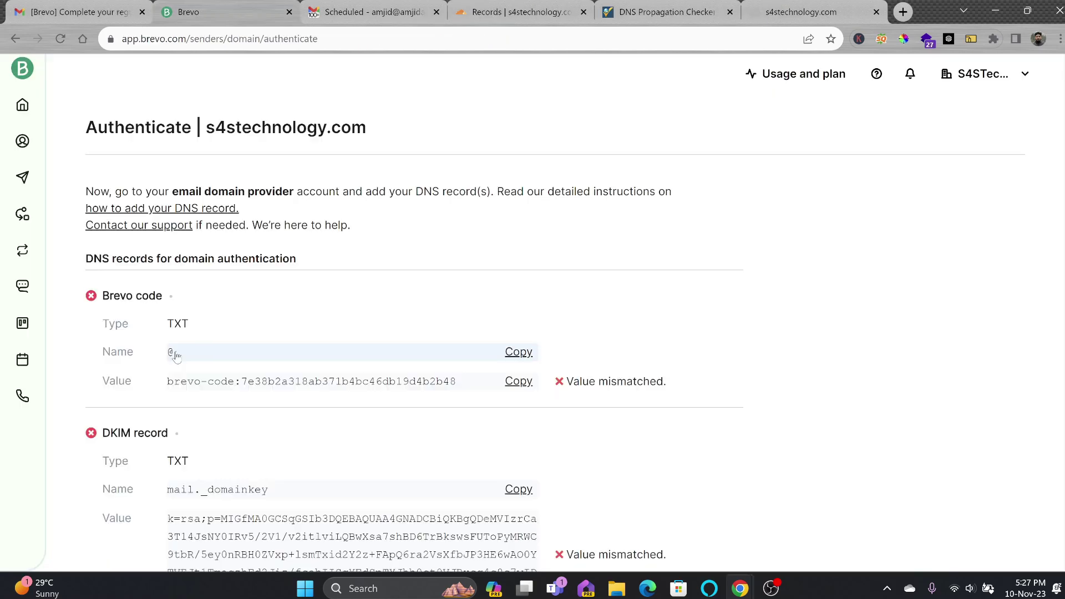
left_click(175, 355)
left_click(519, 381)
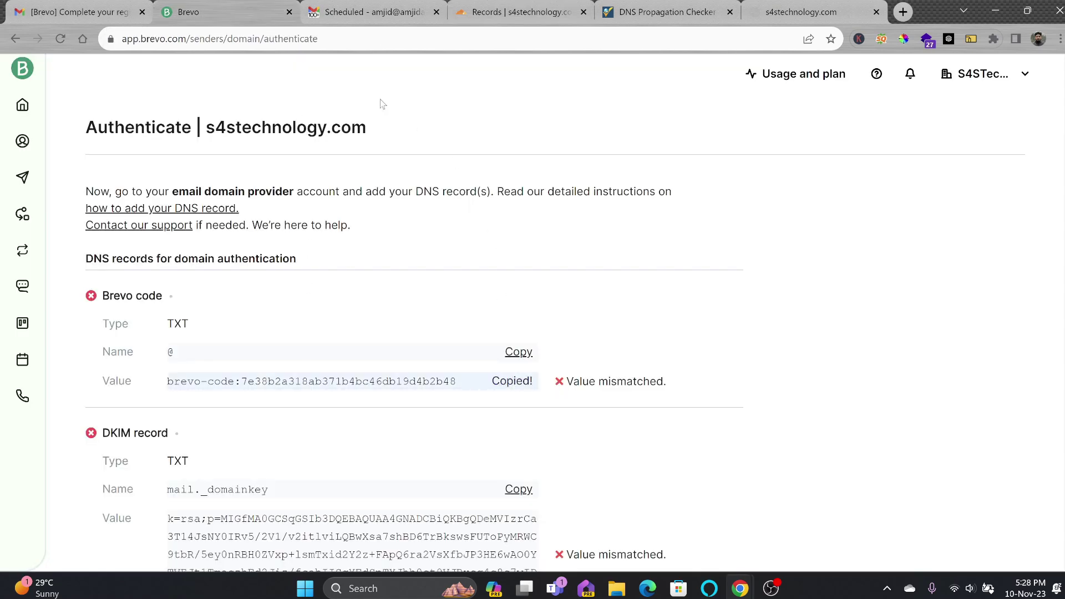
left_click(516, 12)
type("brevo-code:7e38b2a318ab371b4bc46db19d4b2b48")
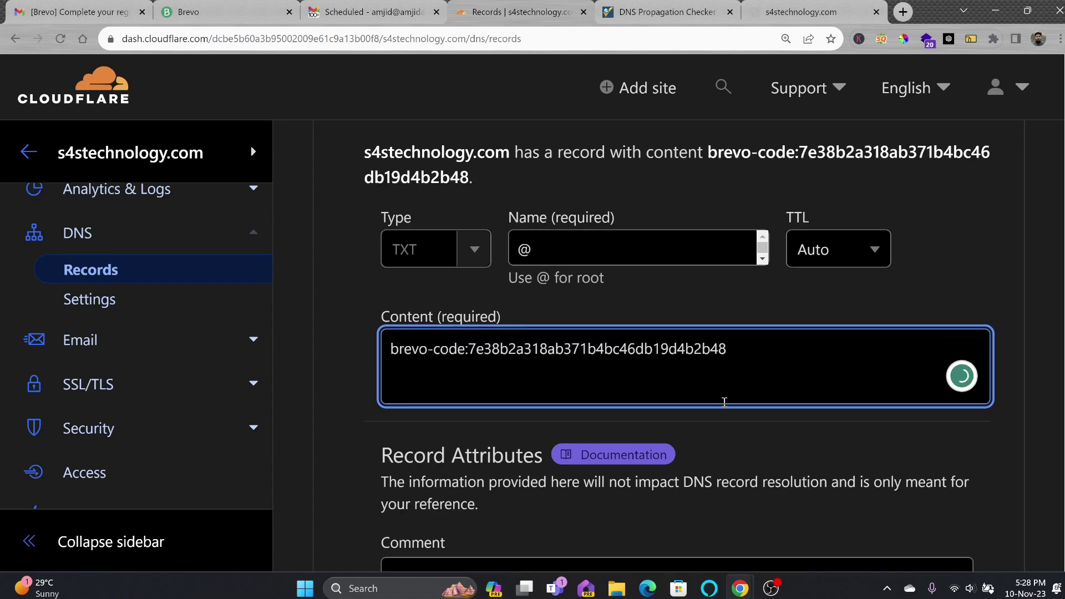
scroll(728, 413, "down", 3)
left_click(944, 469)
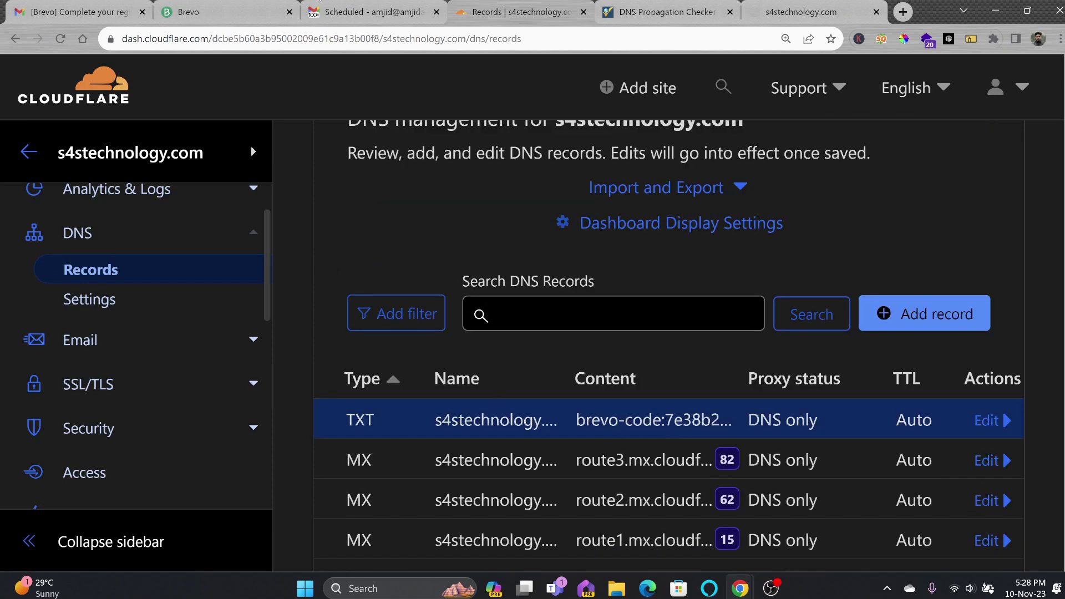
Start a Cloudflare TXT record named mail._domainkey, copied from Brevo's DKIM entry
left_click(248, 13)
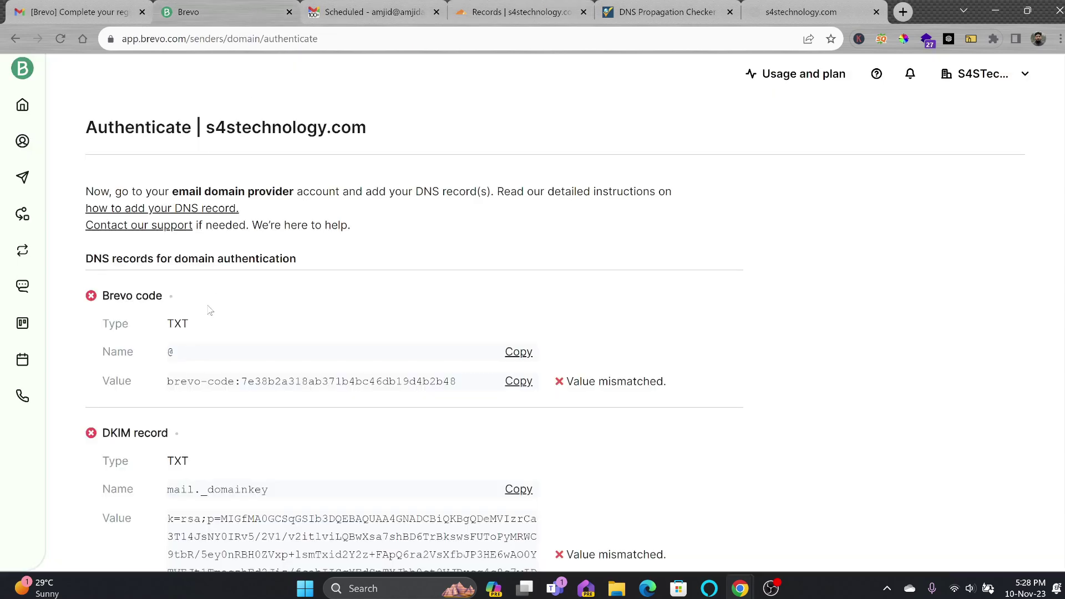
scroll(211, 310, "down", 1)
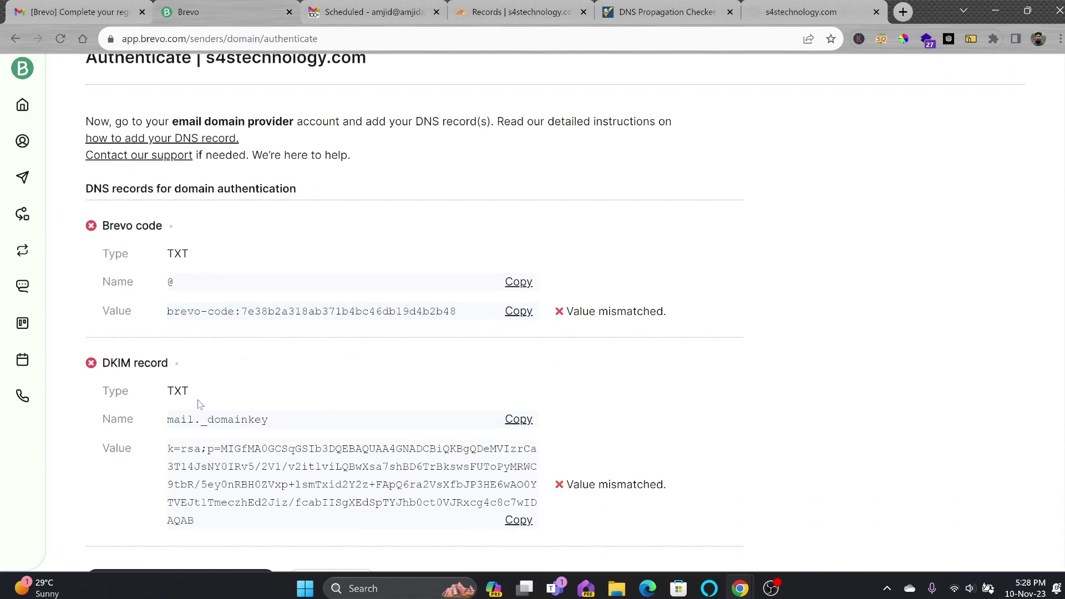
left_click(519, 420)
left_click(511, 12)
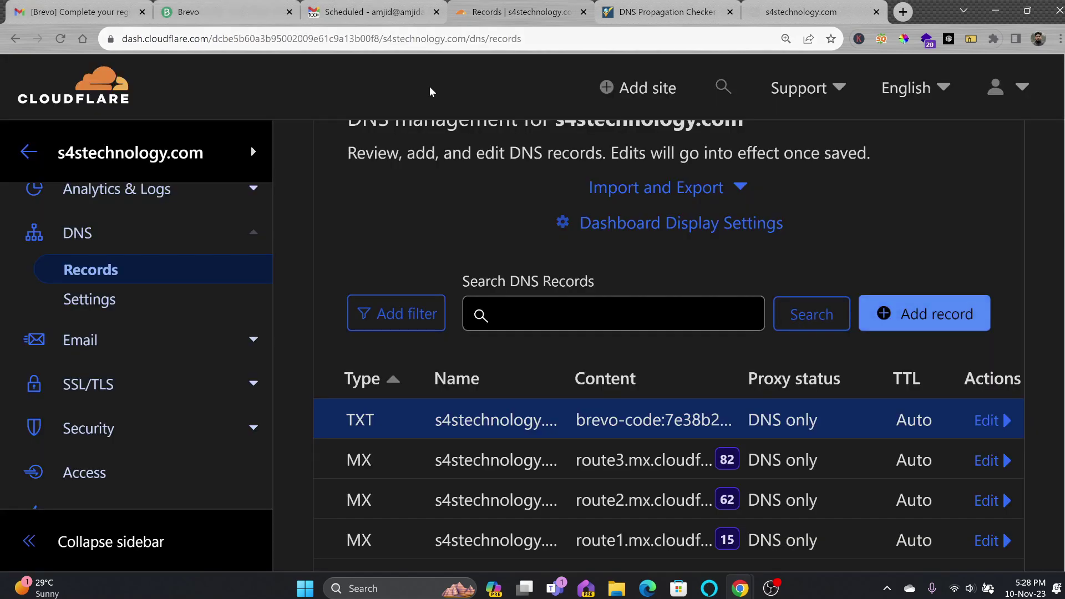
left_click(458, 472)
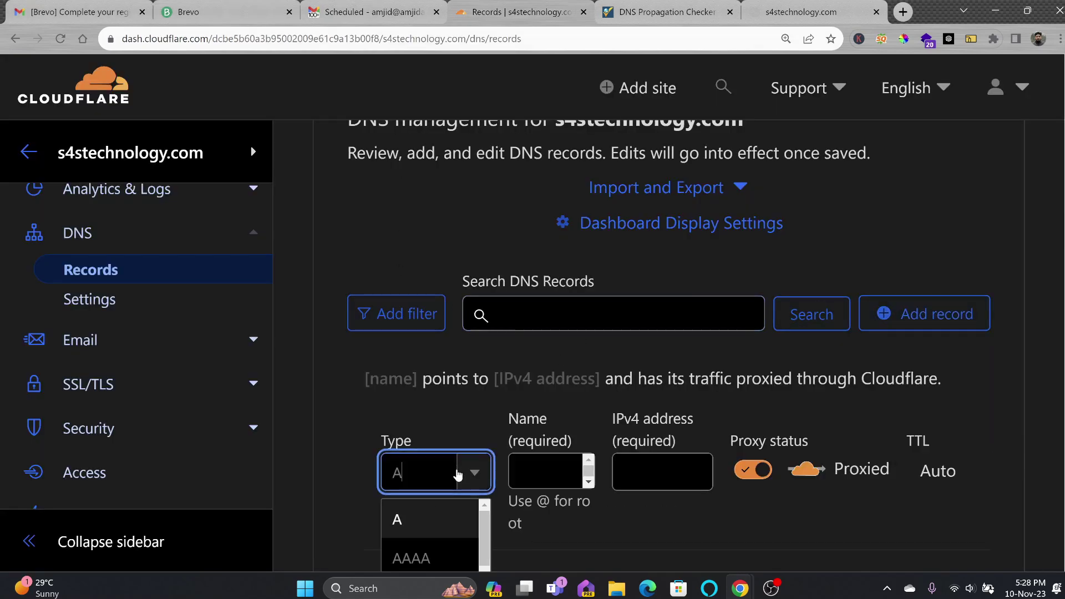
scroll(452, 448, "down", 3)
type("txt")
key("Return")
key("Tab")
key("ctrl+v")
Paste Brevo's DKIM key into the record's Content and save it
left_click(222, 14)
left_click(511, 12)
left_click(508, 421)
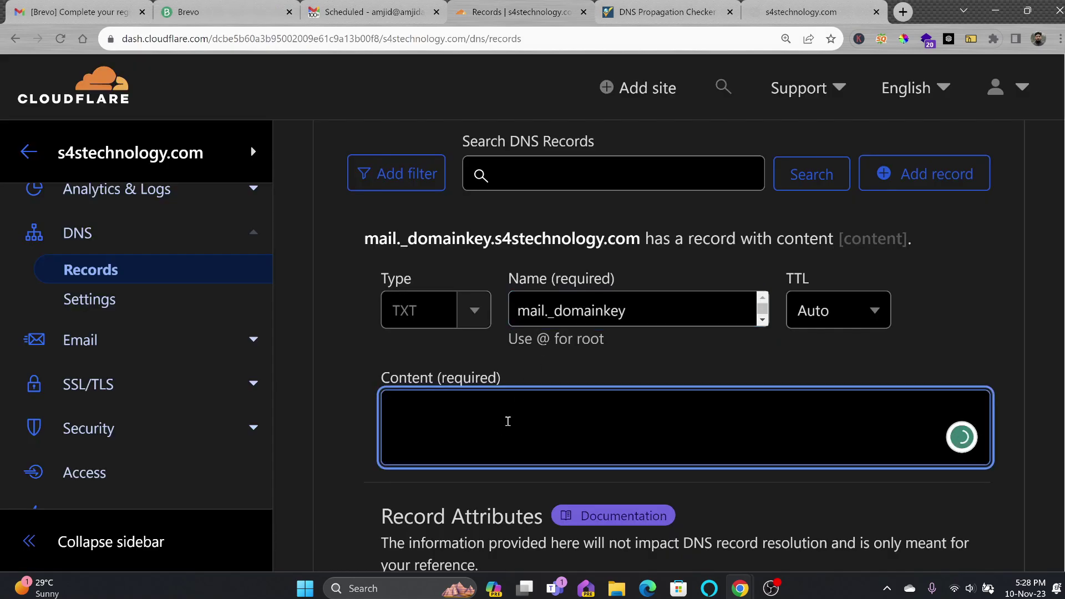
key("ctrl+v")
scroll(817, 410, "down", 2)
scroll(817, 410, "down", 4)
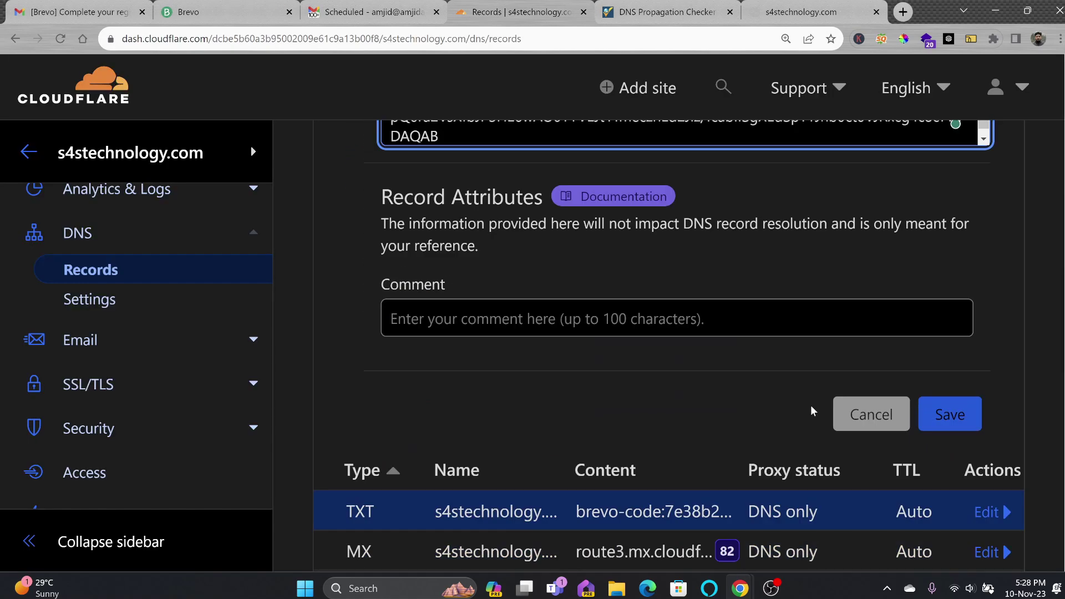
left_click(950, 417)
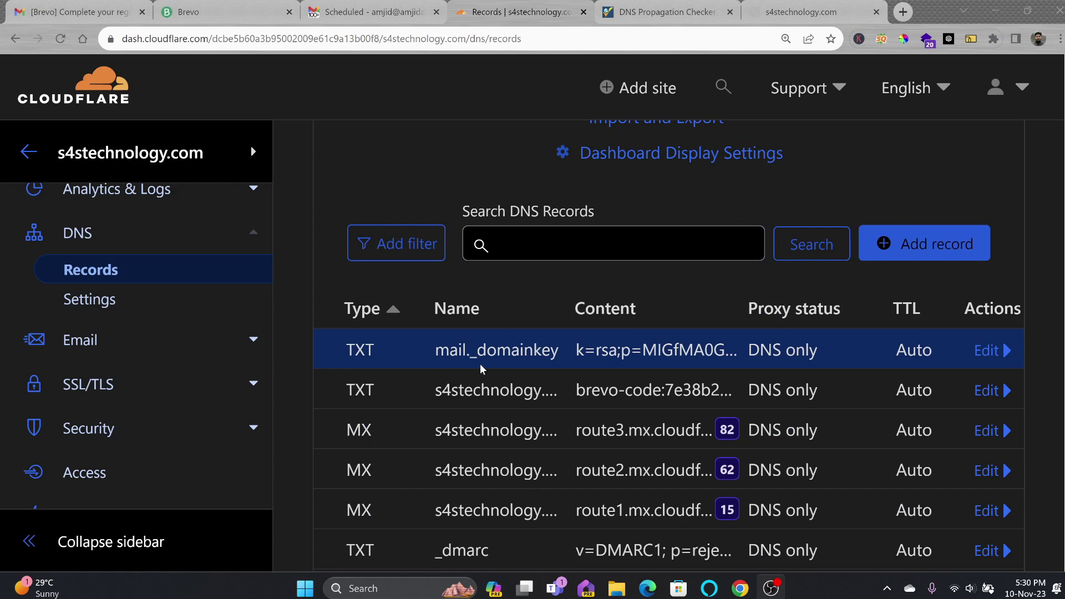
left_click(221, 12)
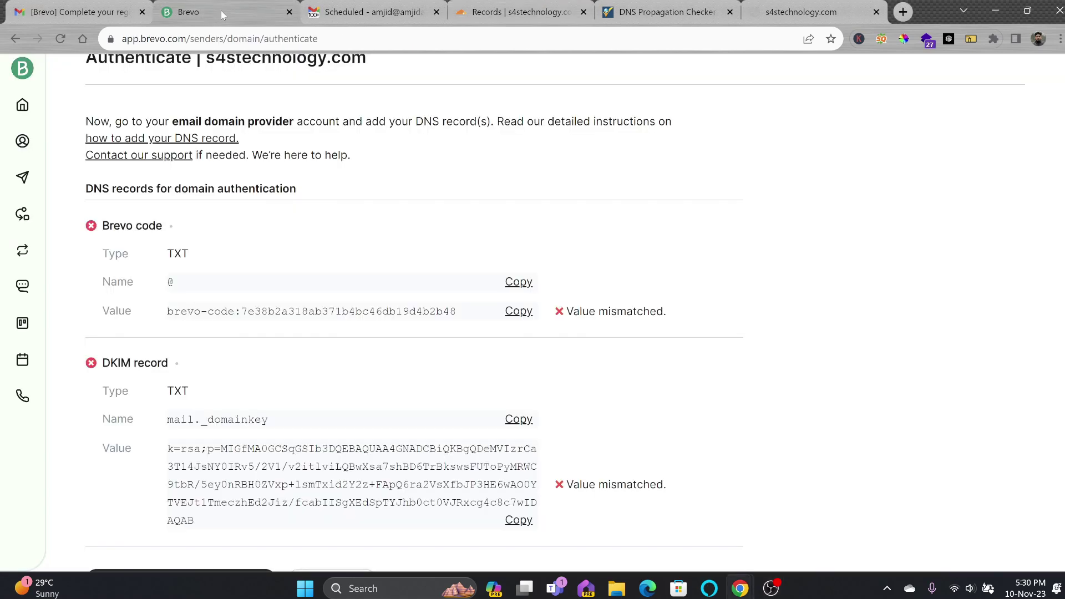
Authenticate s4stechnology.com in Brevo, then check its TXT records on whatsmydns.net
scroll(478, 401, "down", 2)
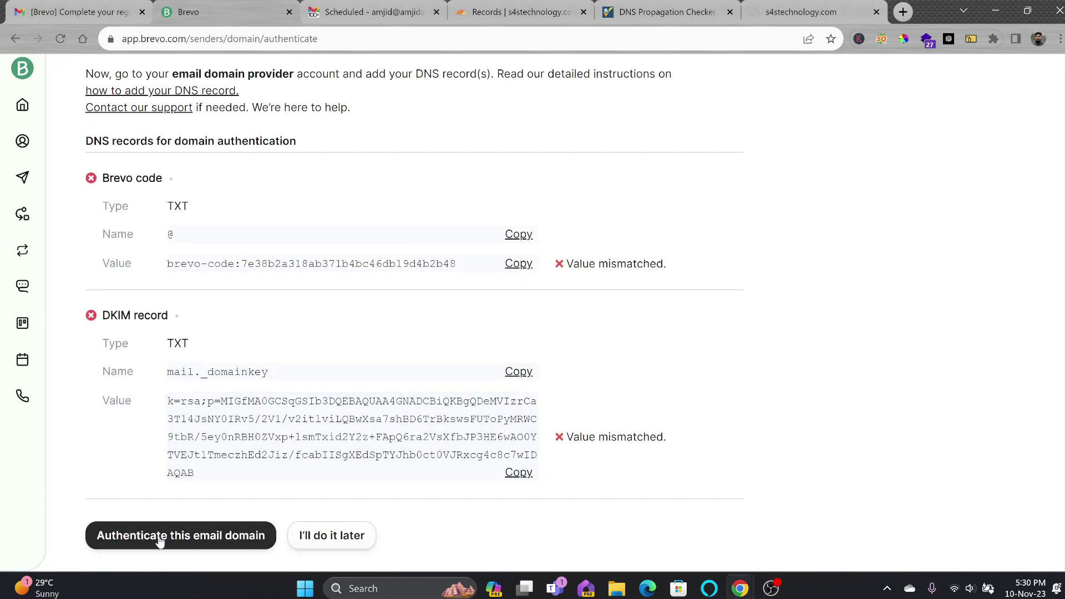
left_click(159, 538)
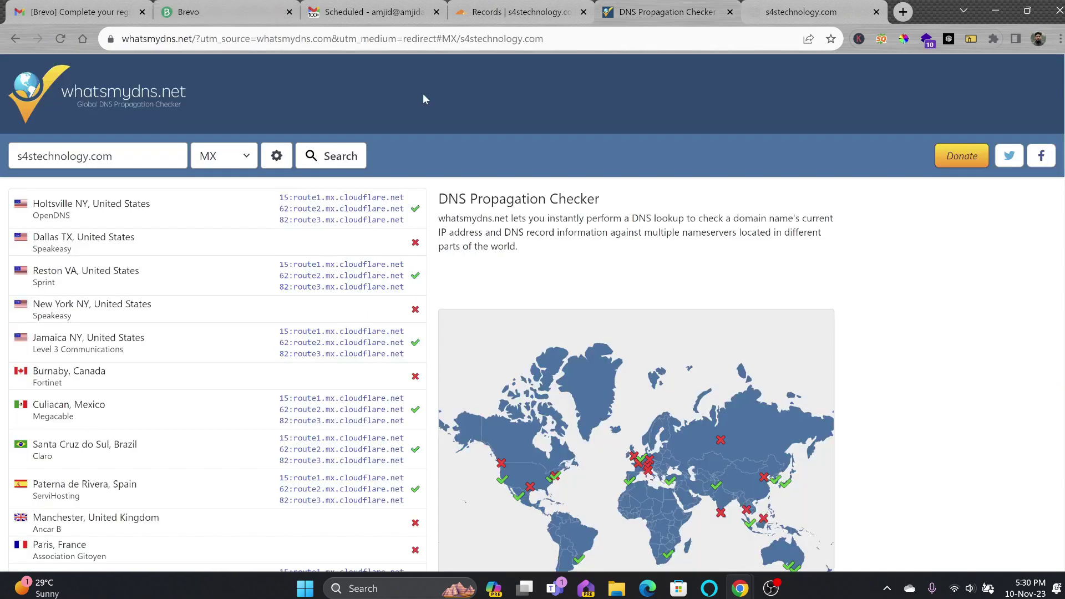
left_click(608, 15)
left_click(211, 162)
left_click(222, 327)
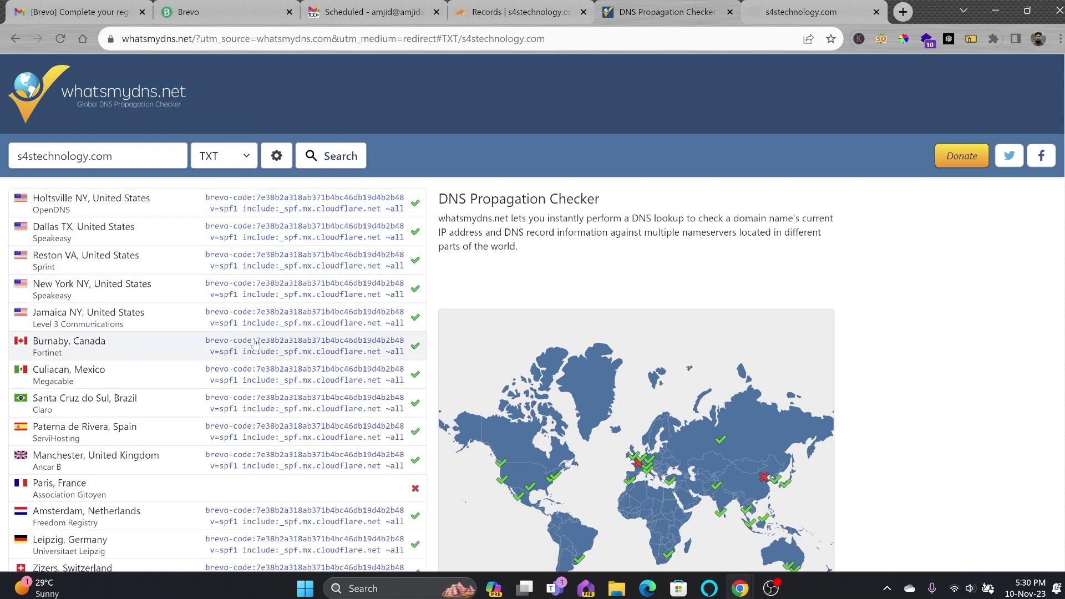
Confirm the brevo-code TXT record propagated, then return via Cloudflare to Brevo
key("ctrl+shift+Tab")
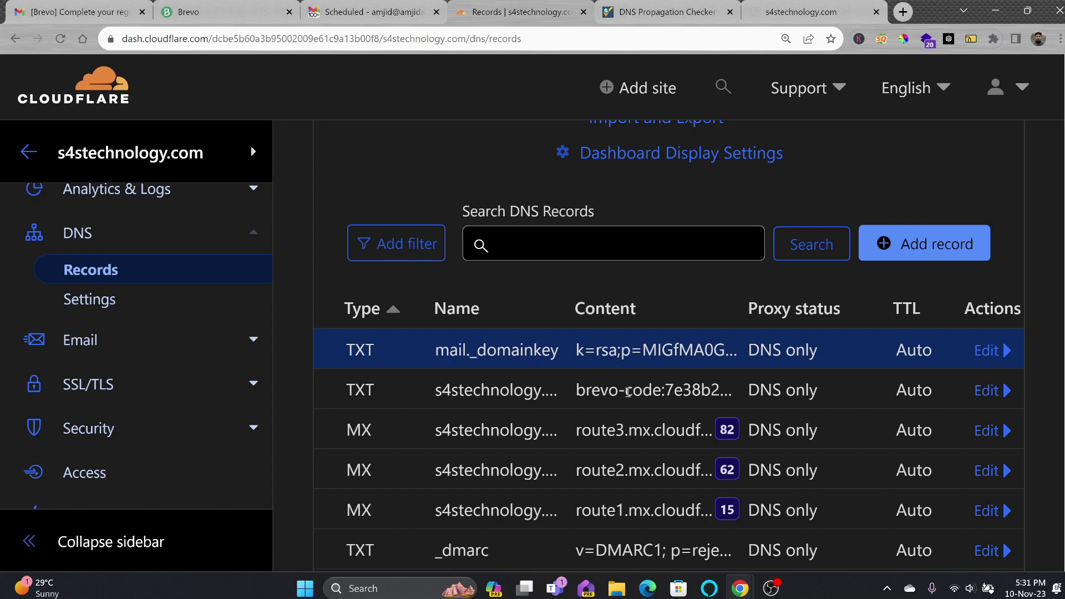
key("ctrl+2")
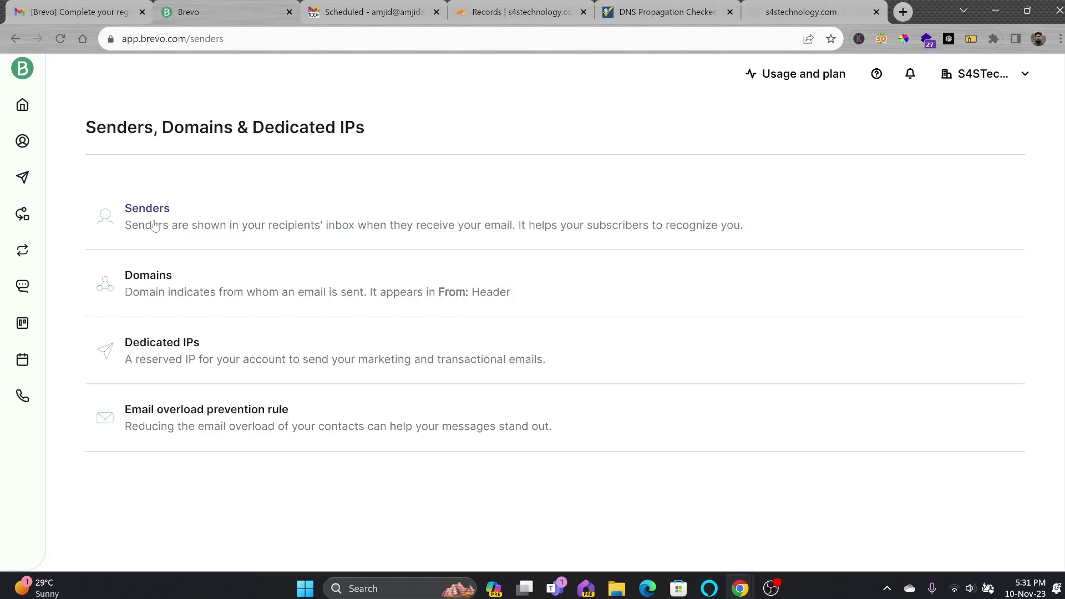
Open the Senders list and highlight the S4STechnology sender's domain-verified address
left_click(145, 207)
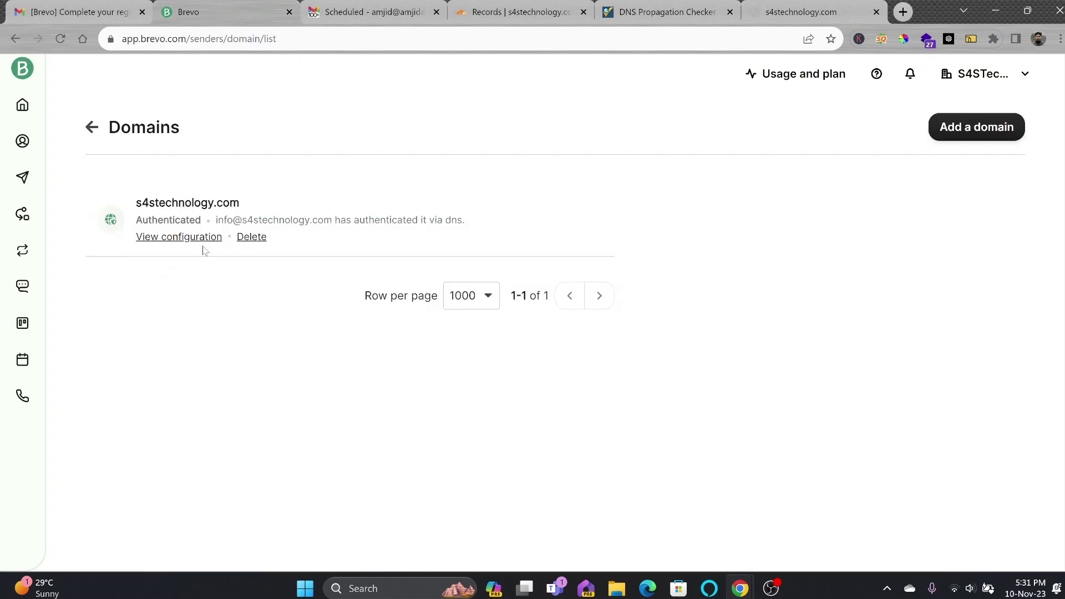
left_click(23, 68)
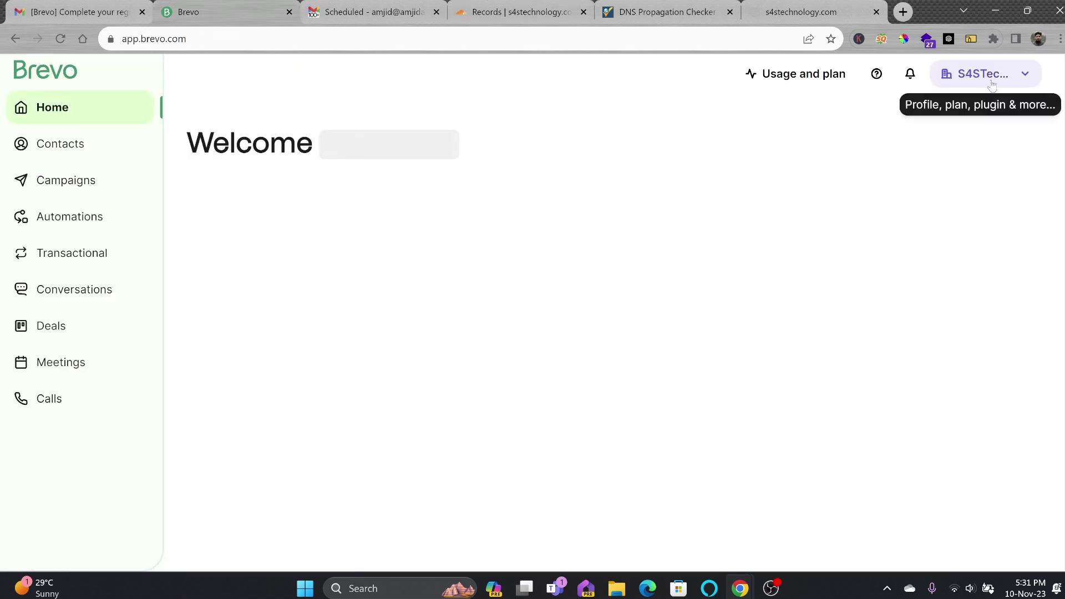
left_click(992, 83)
left_click(910, 257)
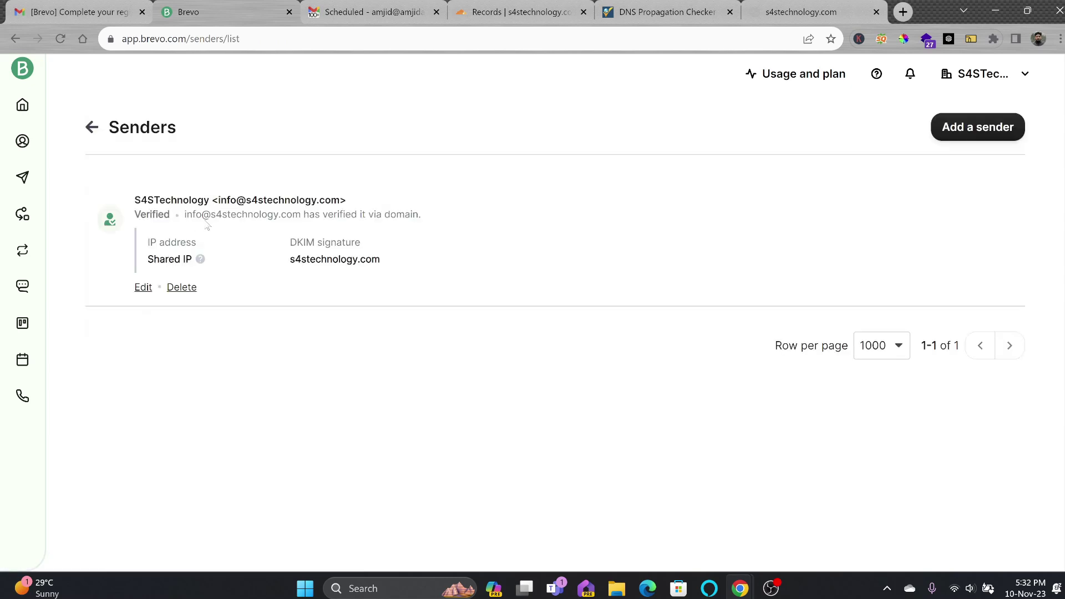
left_click_drag(188, 218, 302, 218)
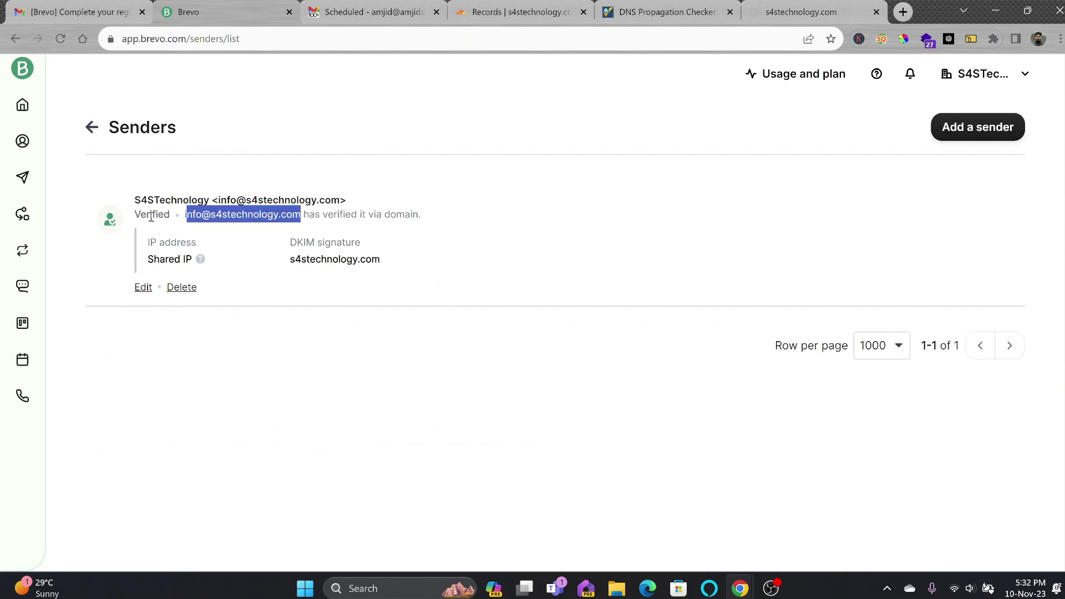
left_click(186, 215)
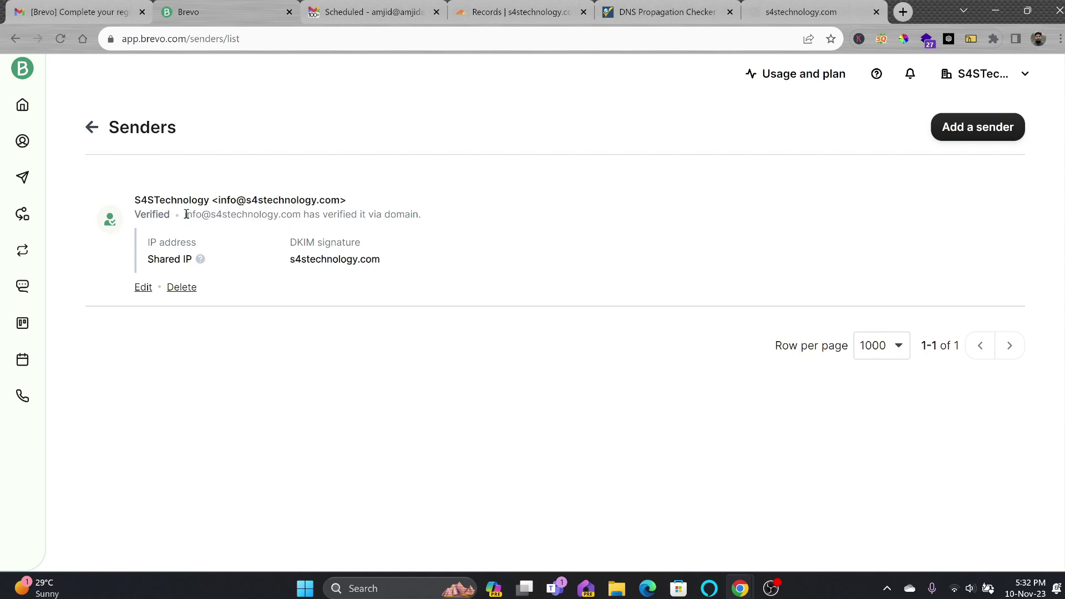
left_click_drag(186, 214, 302, 217)
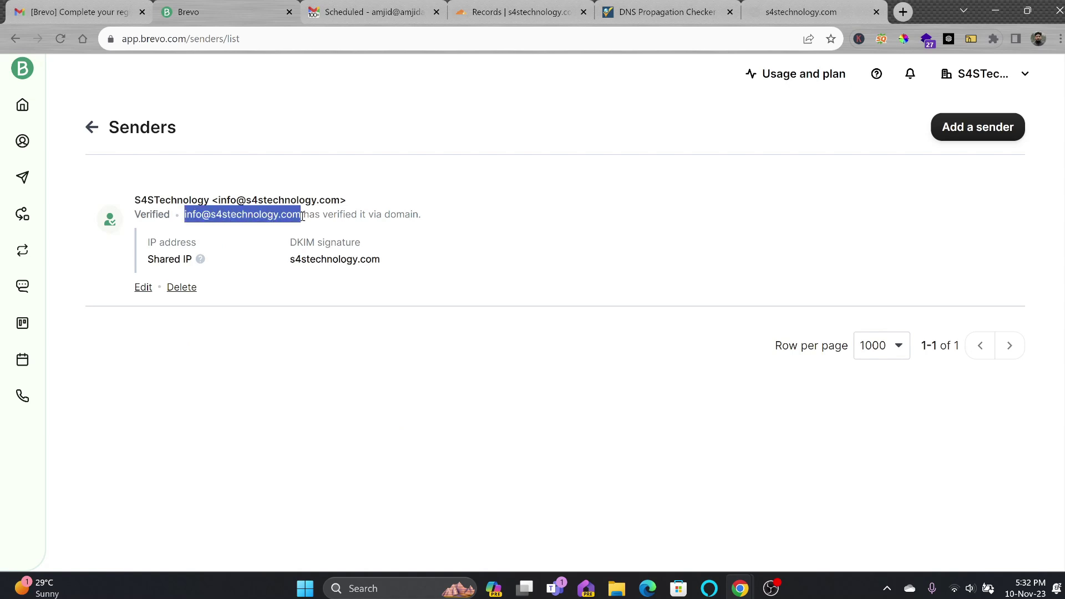
left_click(1007, 77)
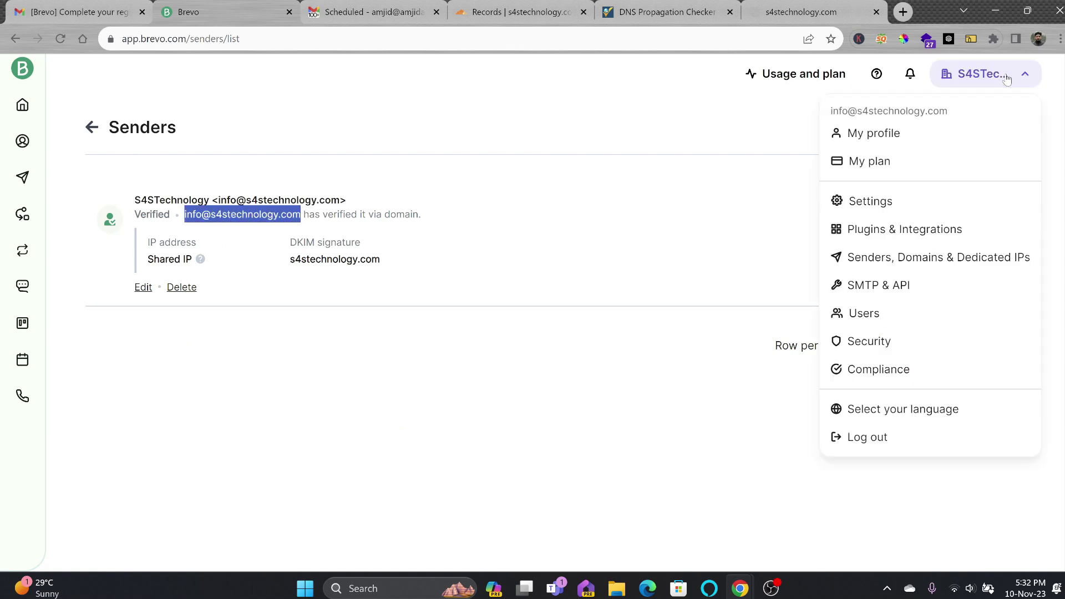
Review the SMTP relay settings: server smtp-relay.brevo.com on port 587
left_click(888, 285)
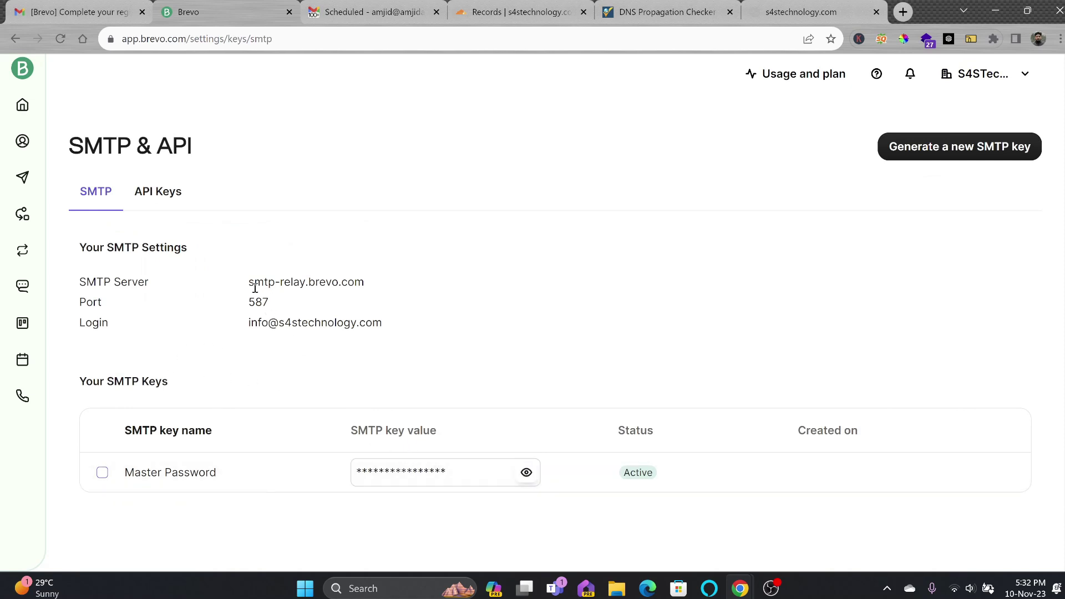
left_click_drag(249, 284, 360, 283)
left_click_drag(252, 301, 391, 329)
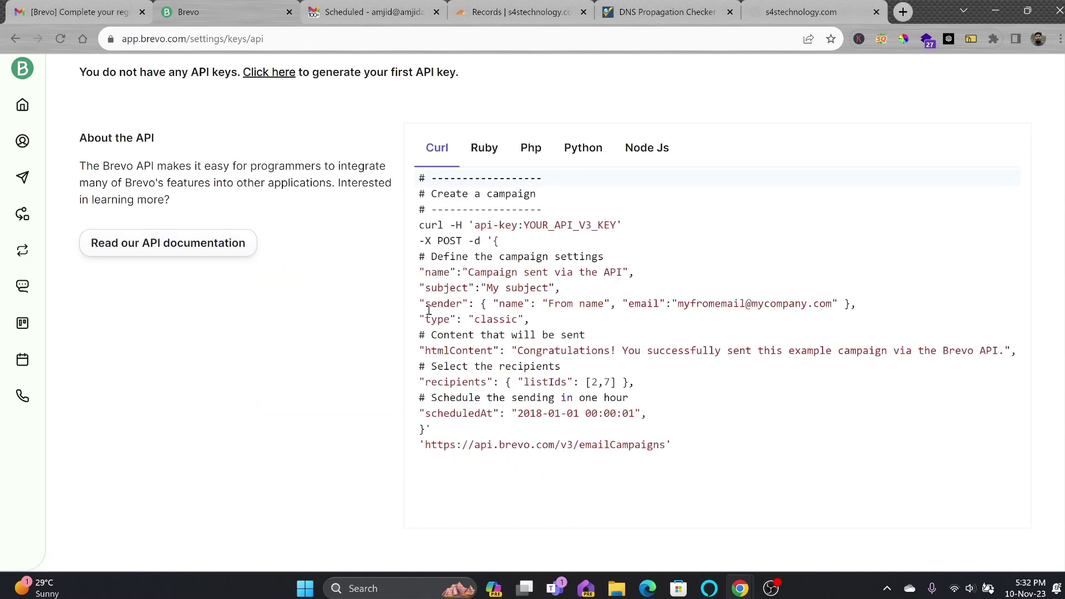
scroll(191, 229, "up", 3)
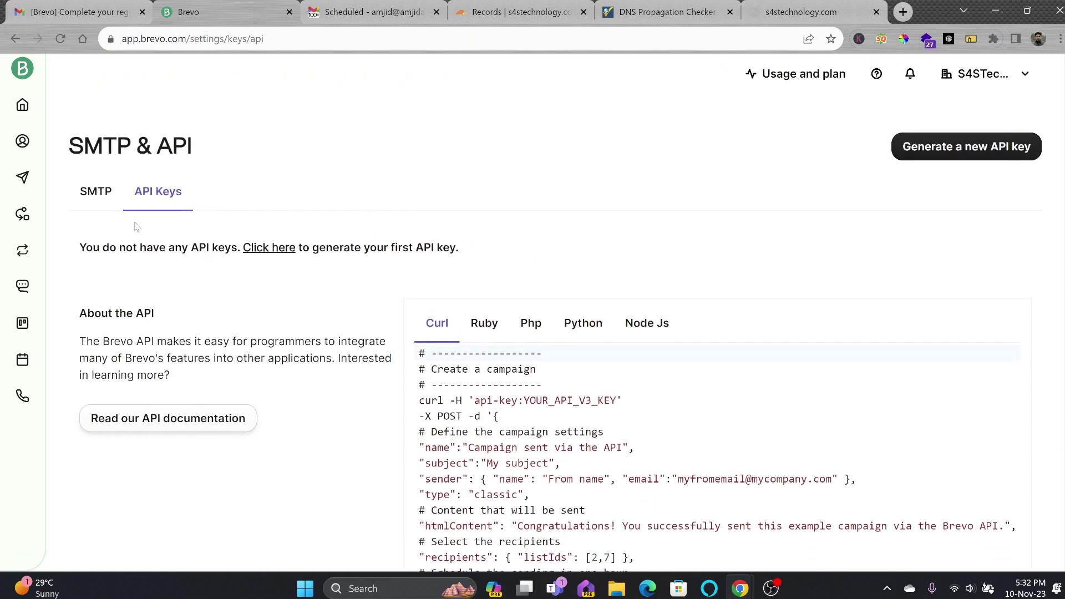
left_click(95, 191)
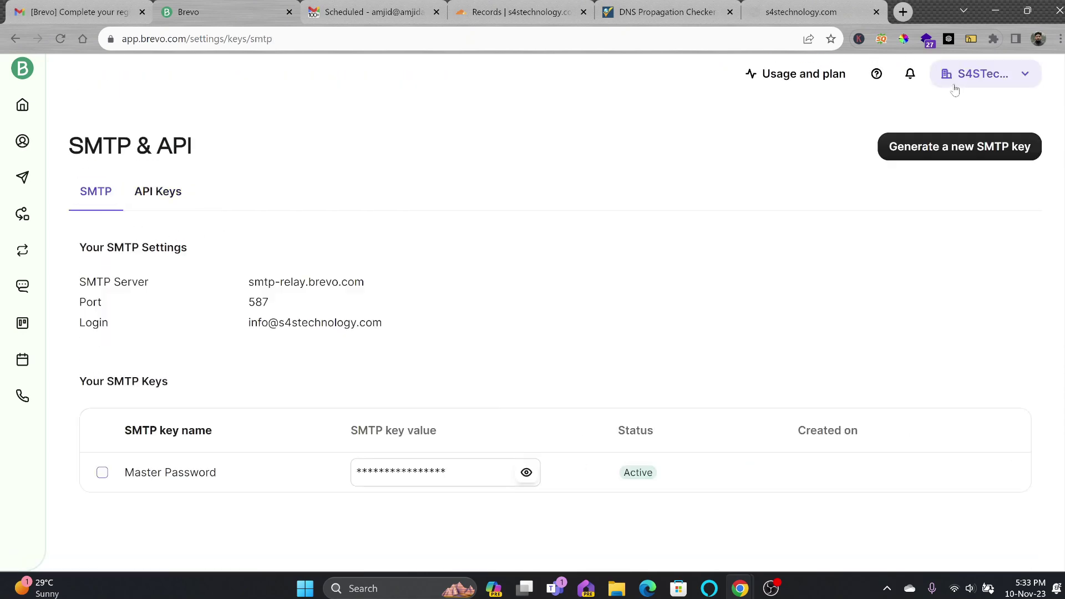
View the account Users list, then return to the home dashboard
left_click(954, 85)
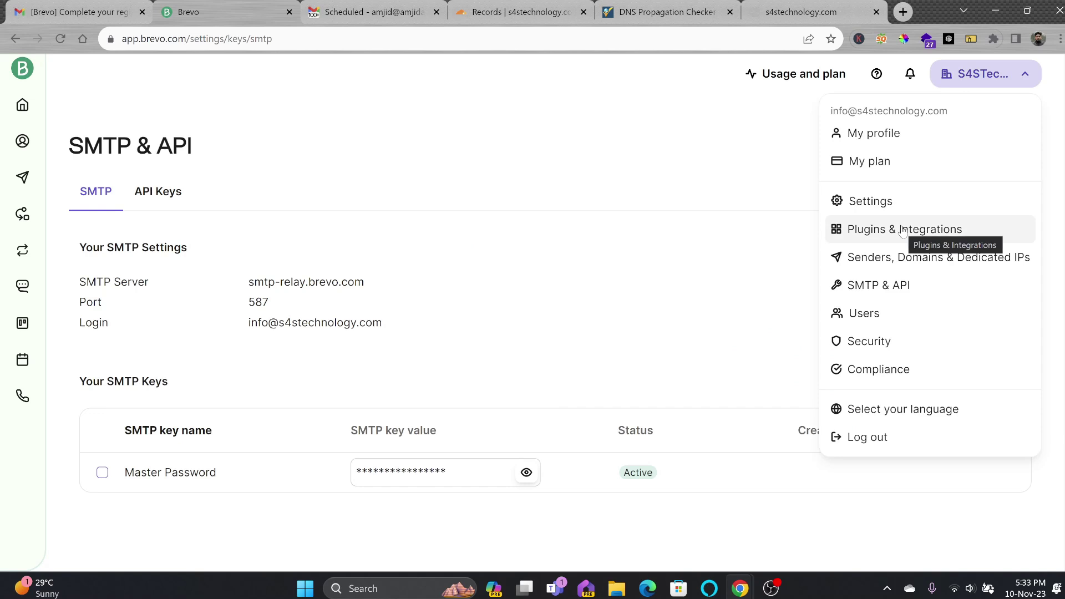
left_click(902, 313)
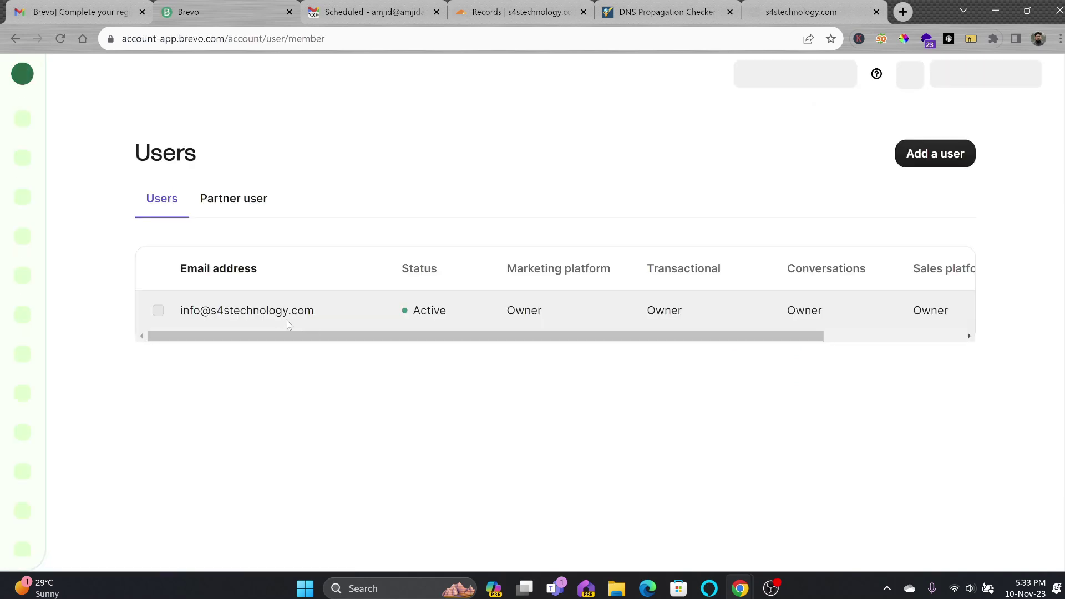
left_click(982, 74)
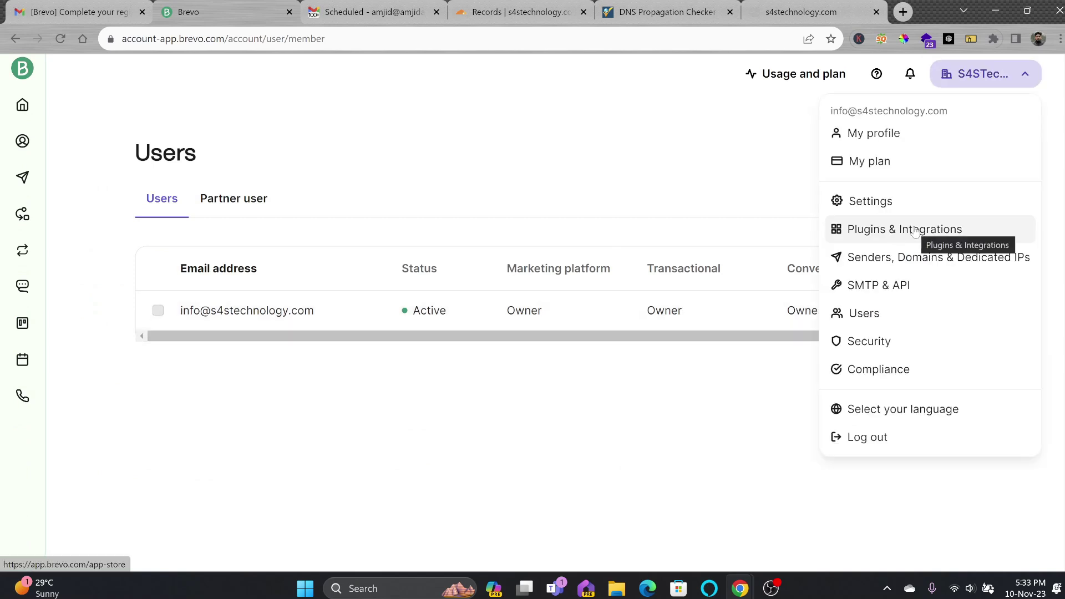
left_click(906, 202)
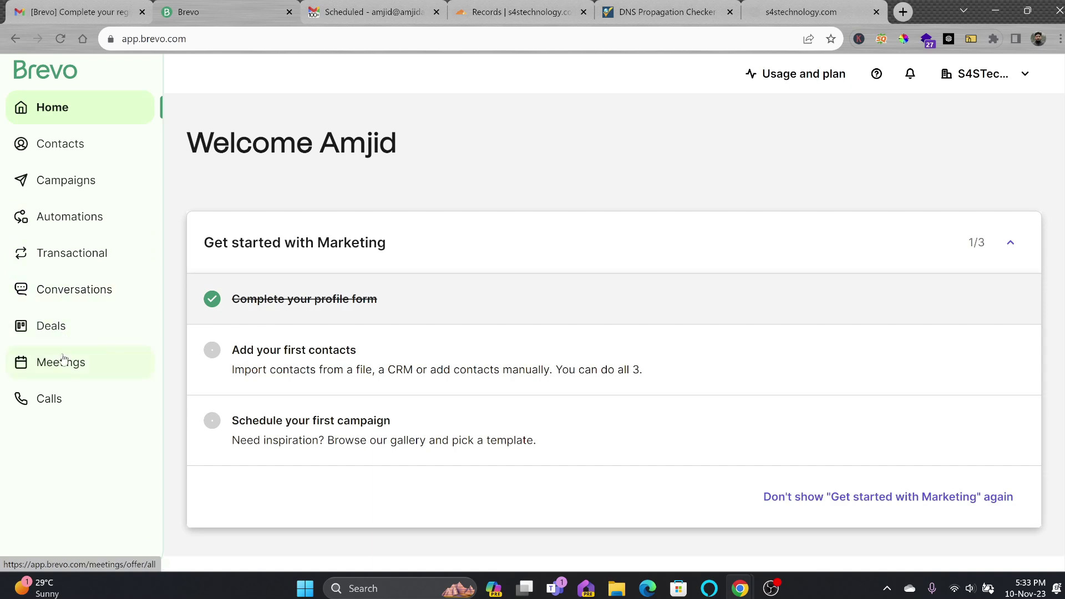
Browse the contacts database and the lists inside Your First Folder
left_click(66, 144)
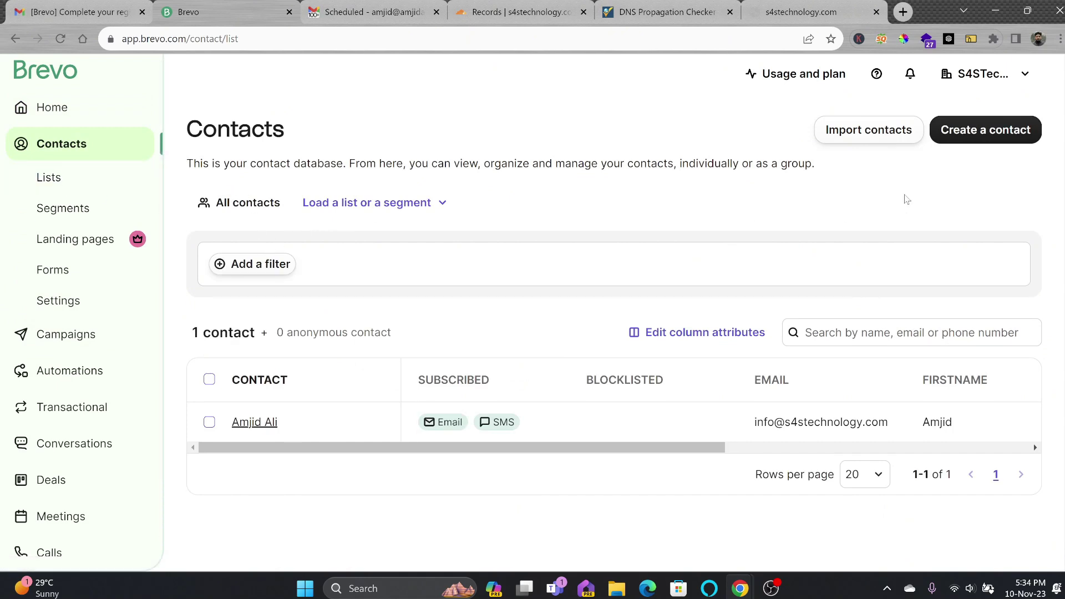
left_click(406, 206)
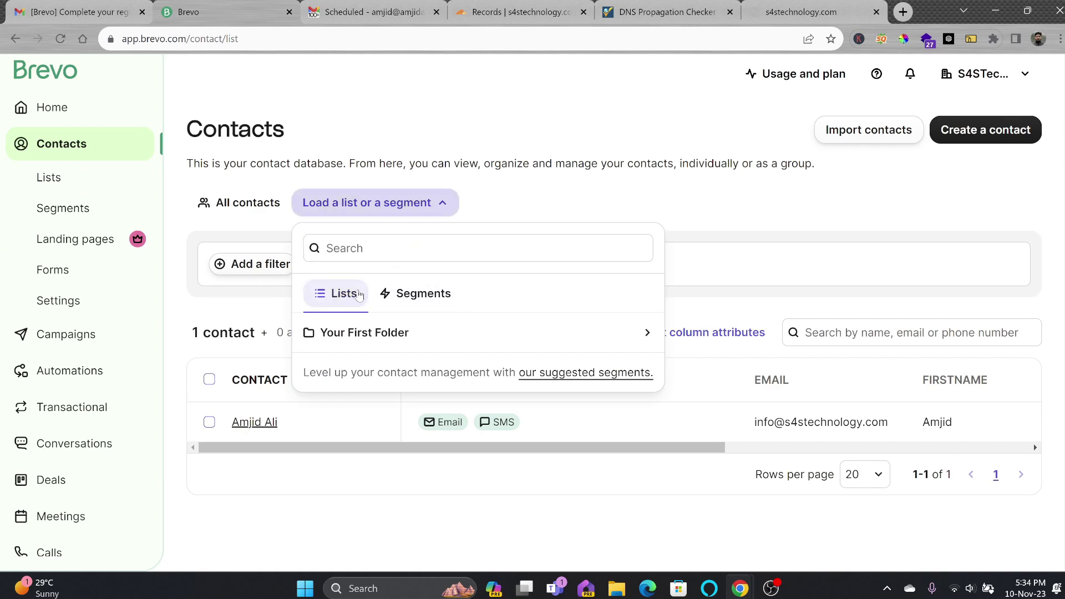
left_click(375, 331)
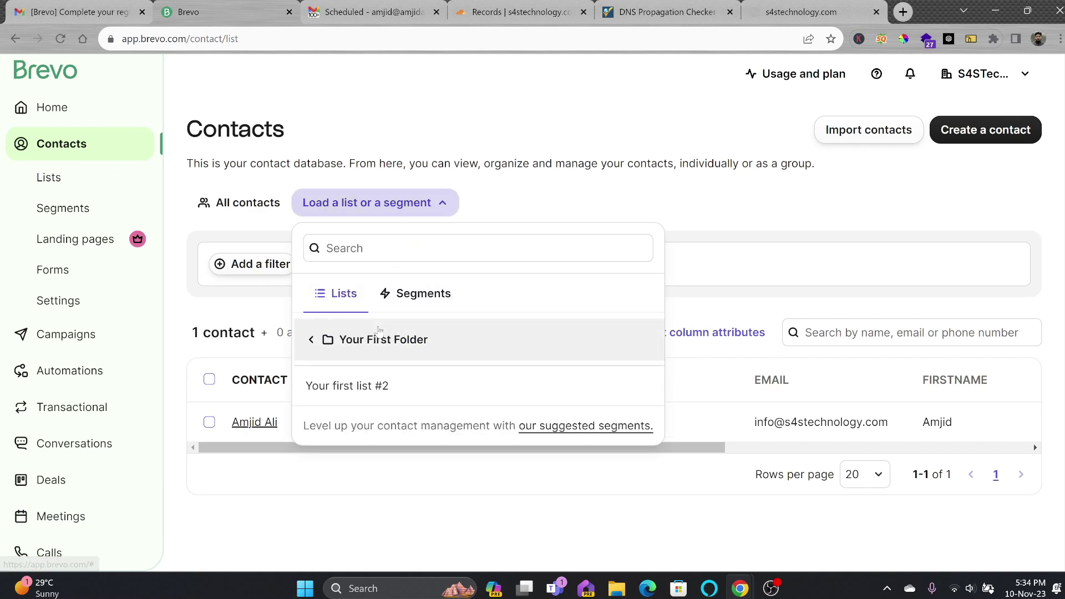
left_click(404, 340)
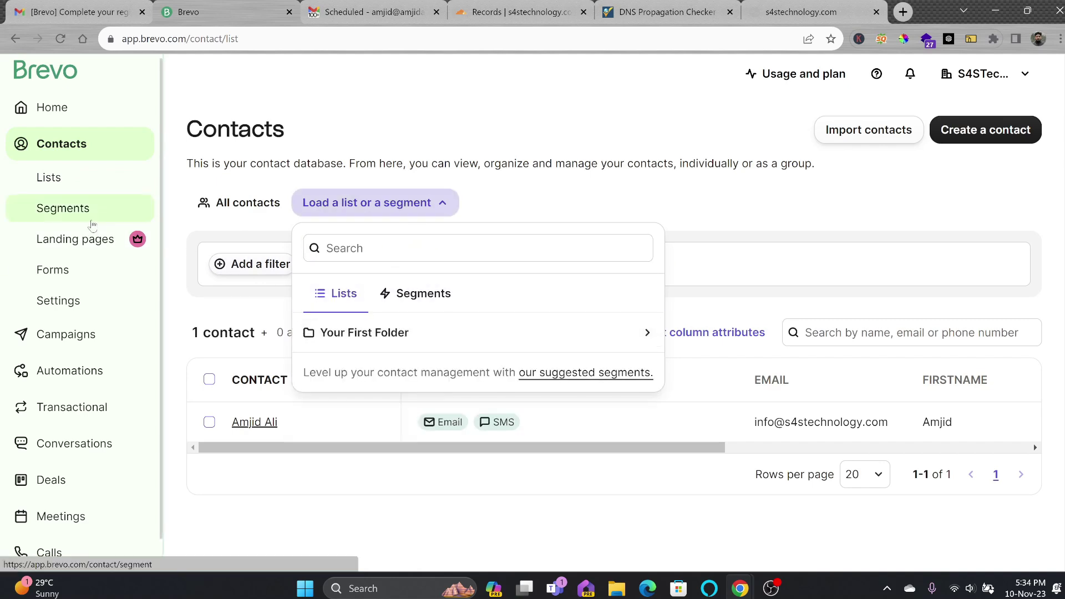
Preview an all-email-subscribers segment suggestion, then go to the subscription Forms page
left_click(62, 209)
left_click(956, 136)
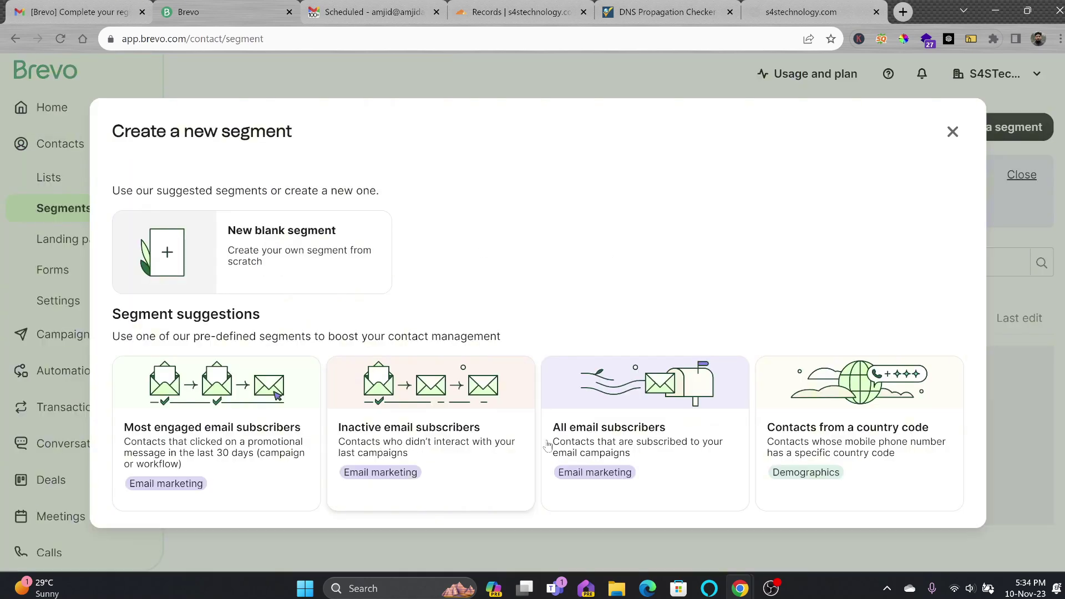
left_click(709, 433)
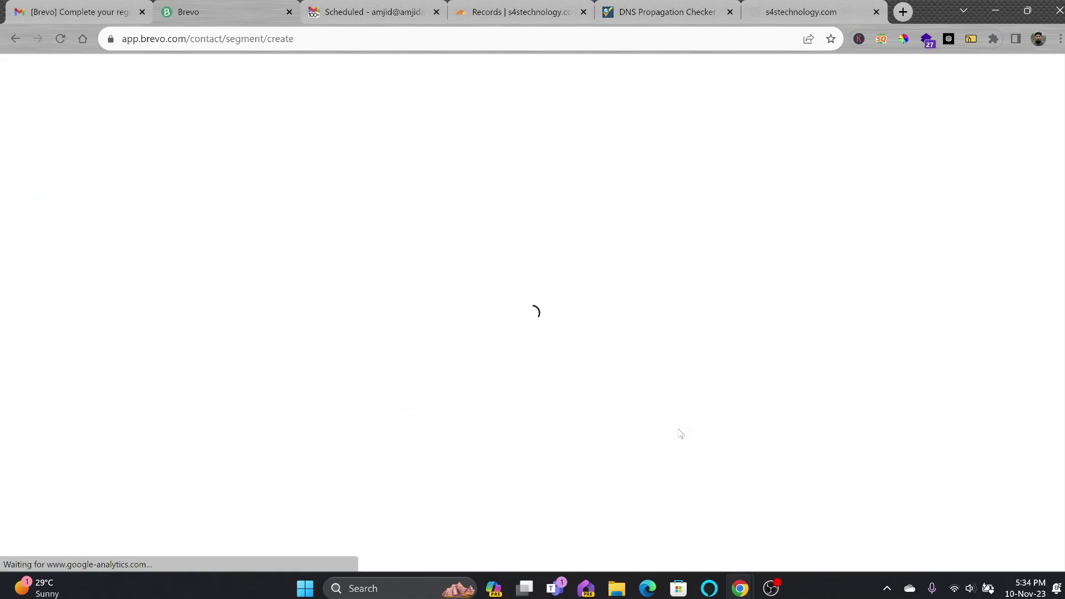
left_click(60, 145)
left_click(44, 274)
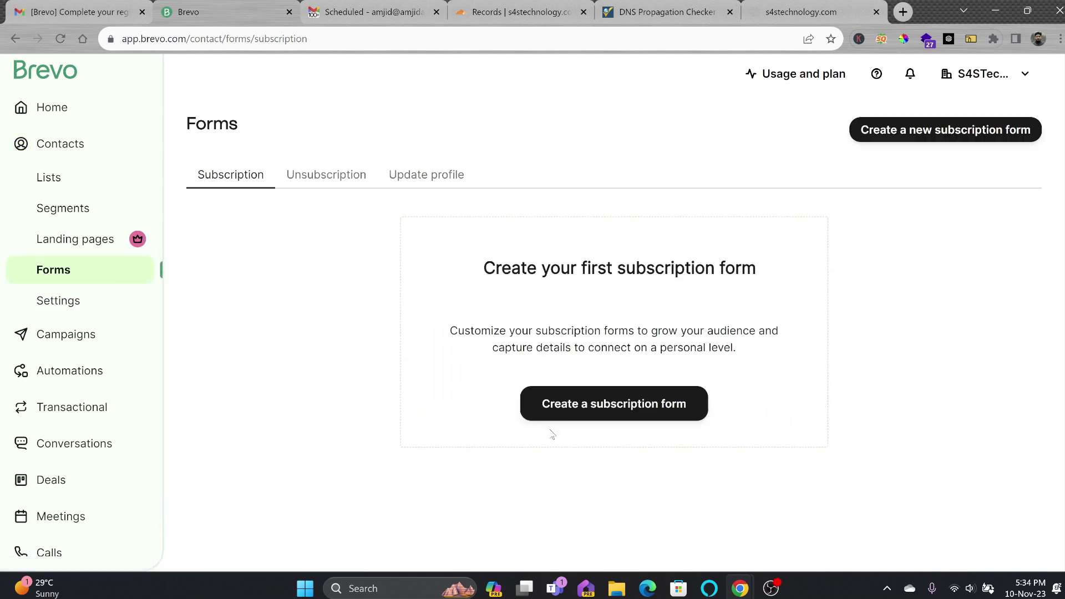
Create a subscription form named 'Subscrfibe to Mailing List' with GDPR fields enabled and finish setup
left_click(575, 415)
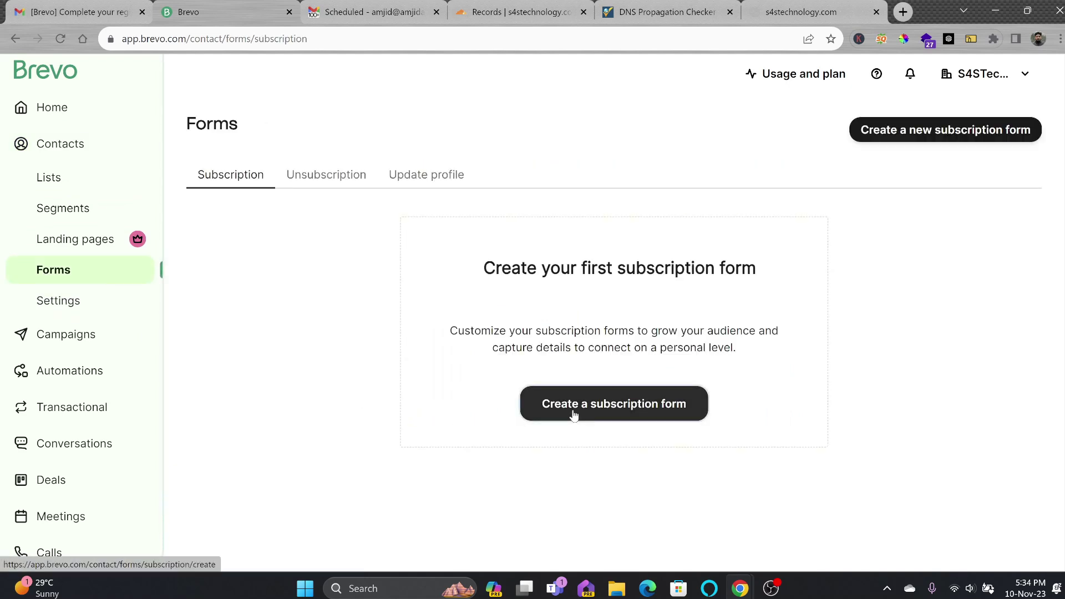
left_click(281, 247)
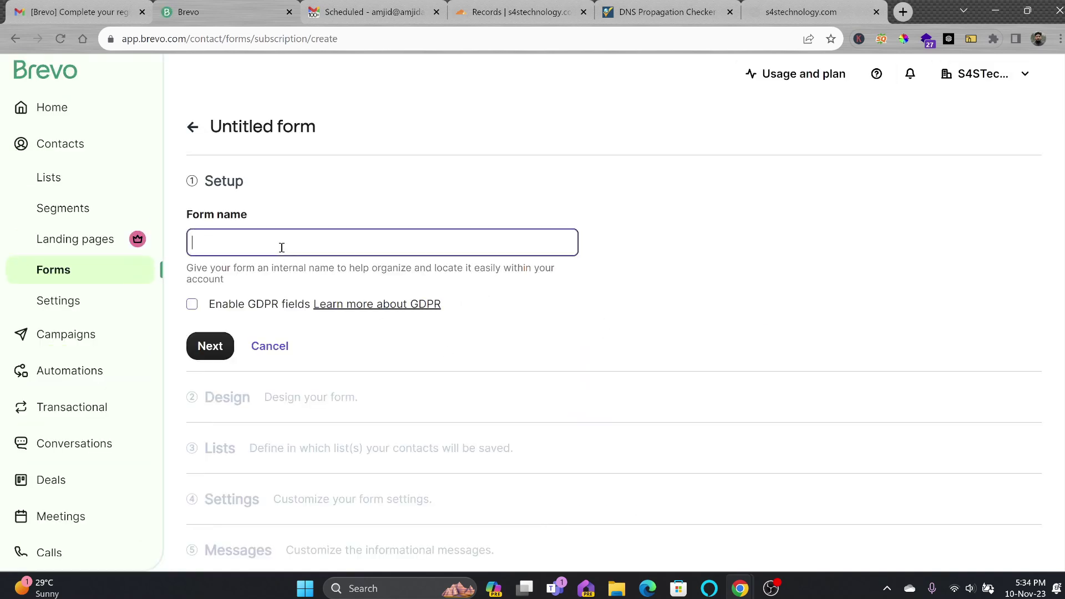
type("Subscrfibe to Mailing List")
left_click(192, 305)
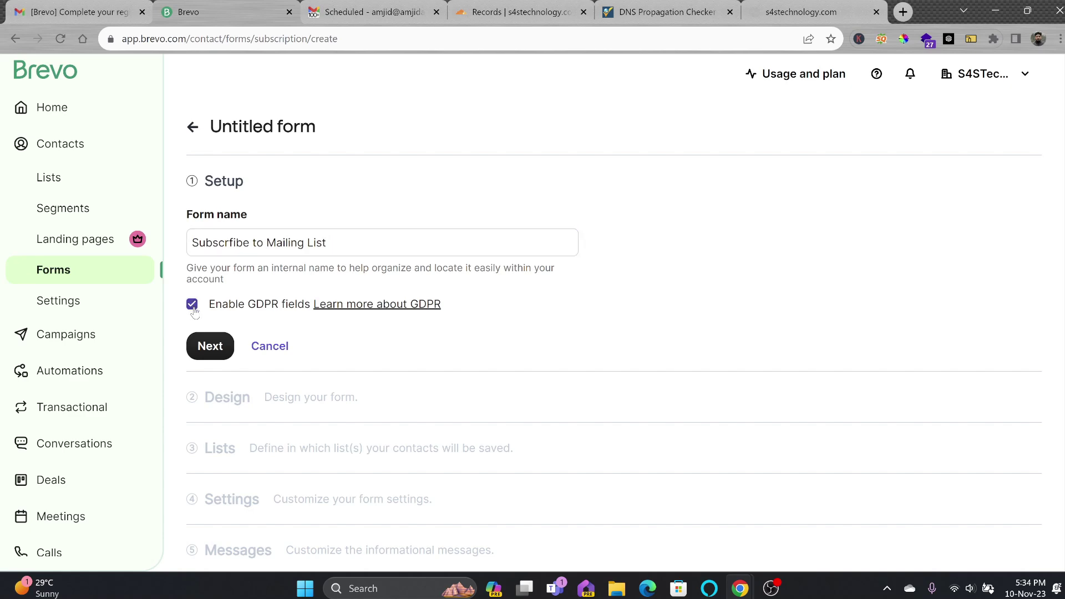
left_click(210, 347)
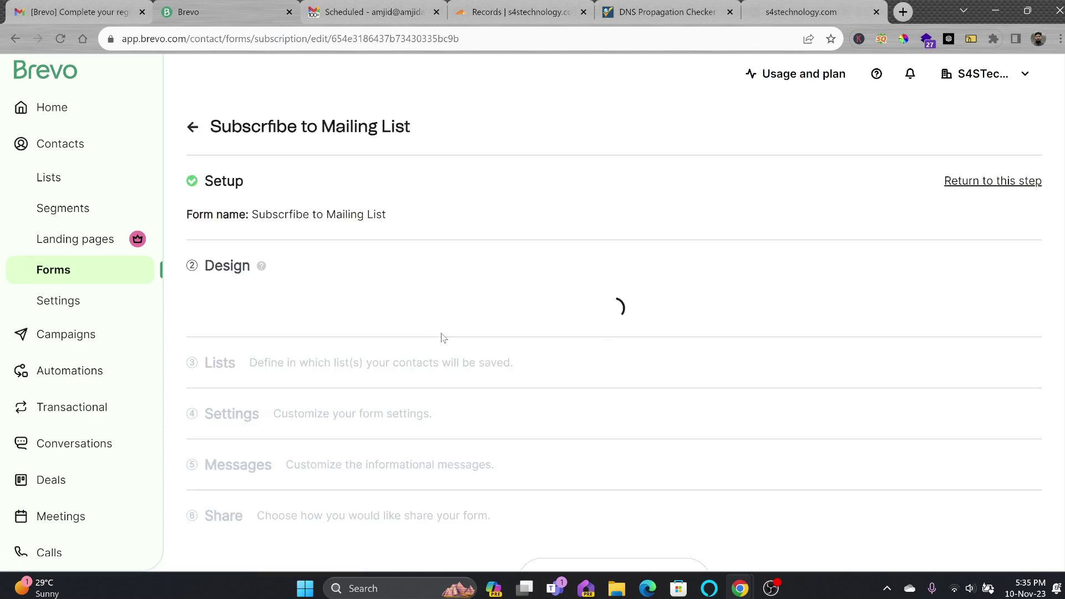
Add an image block with the uploaded S4S logo above the Newsletter title, then finish design
scroll(490, 370, "down", 3)
scroll(621, 298, "down", 1)
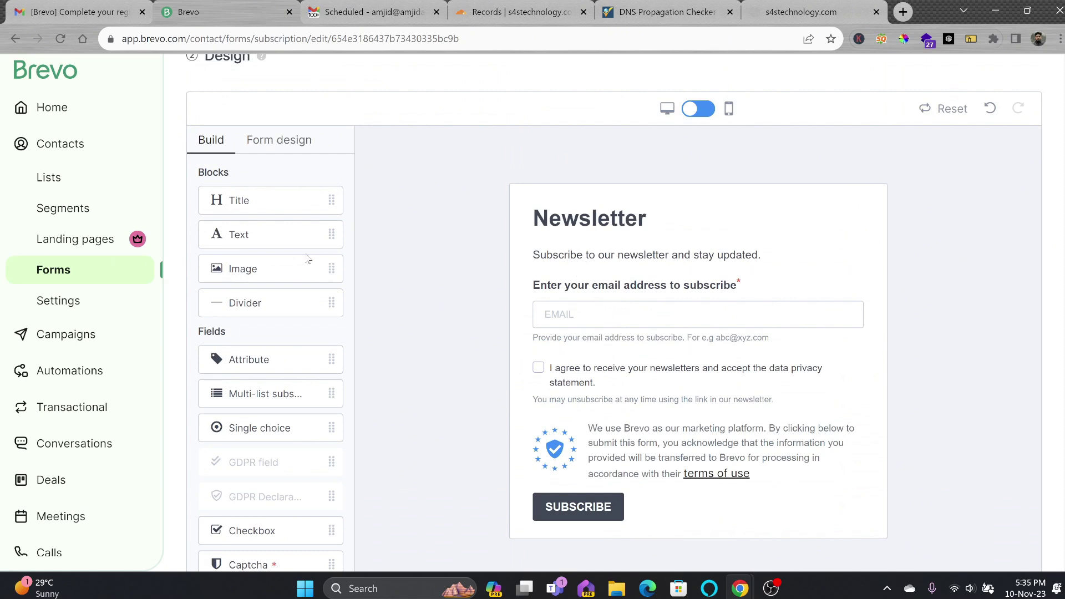
left_click_drag(311, 273, 685, 252)
left_click(694, 261)
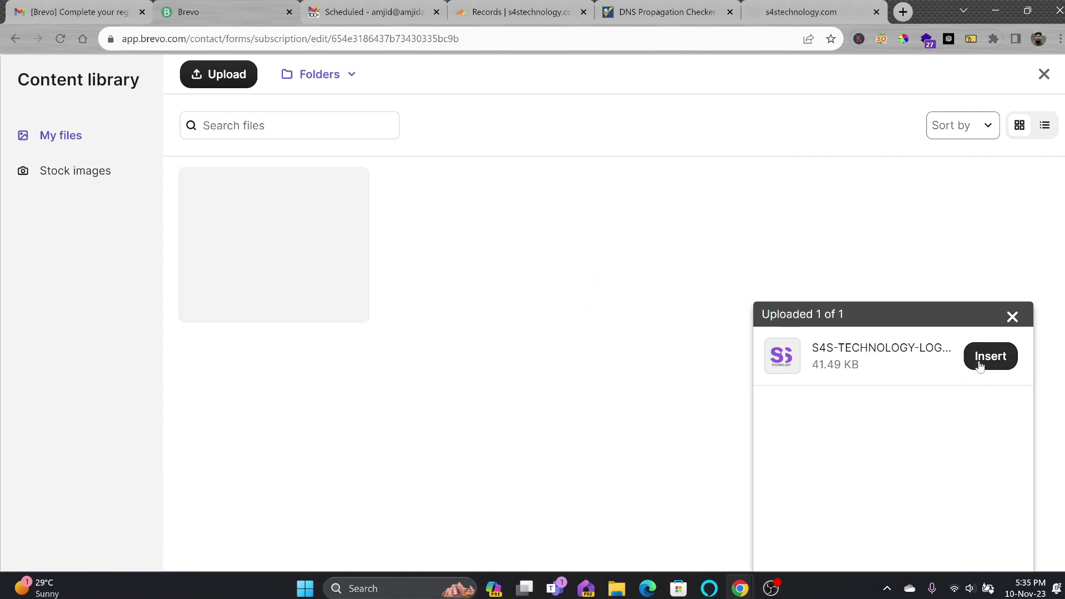
left_click(990, 357)
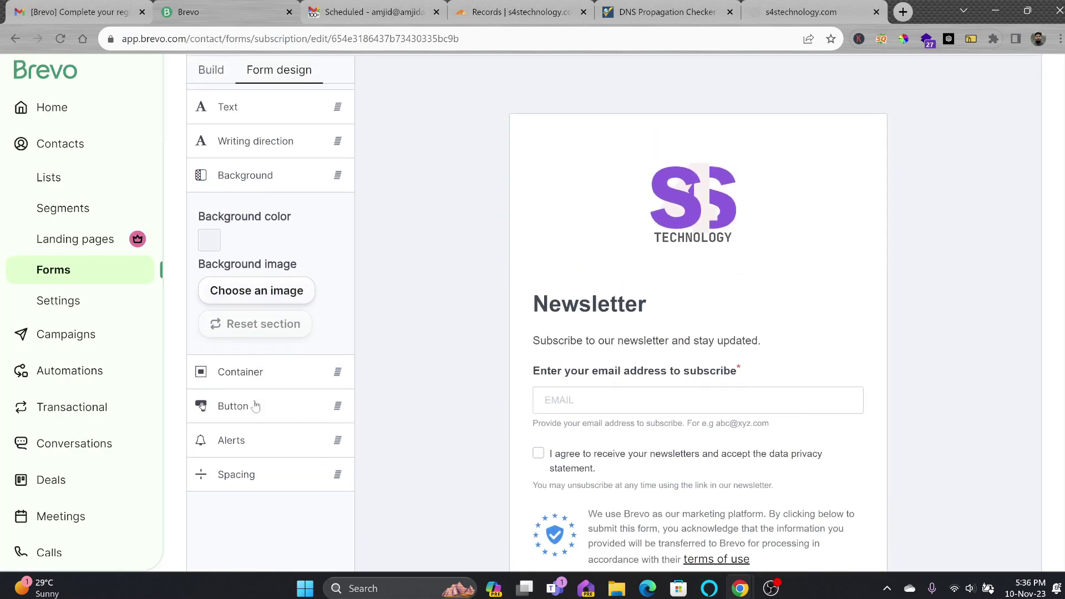
scroll(442, 361, "down", 8)
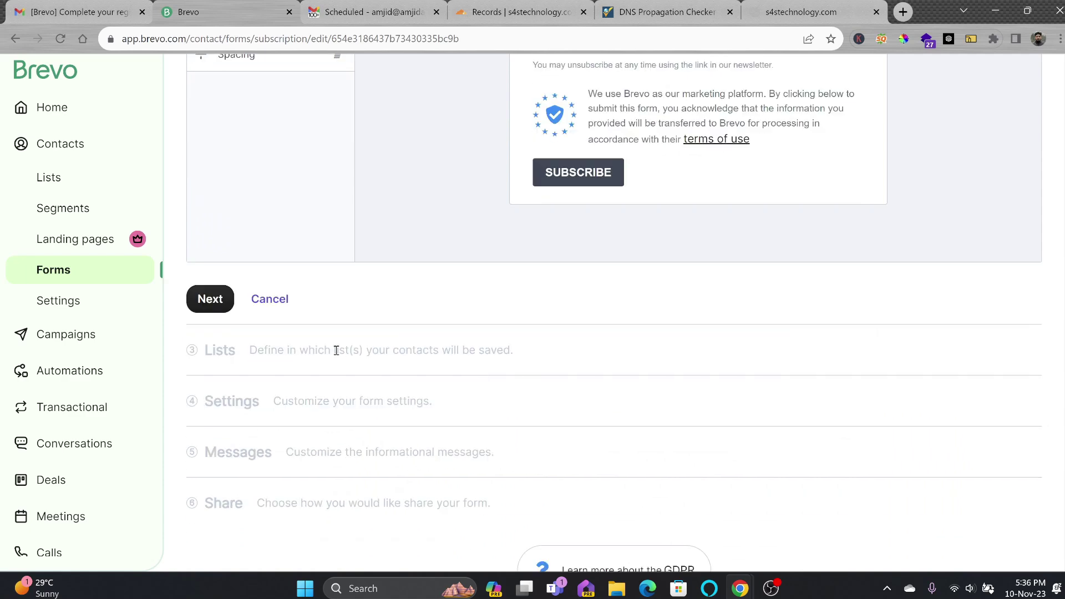
left_click(219, 301)
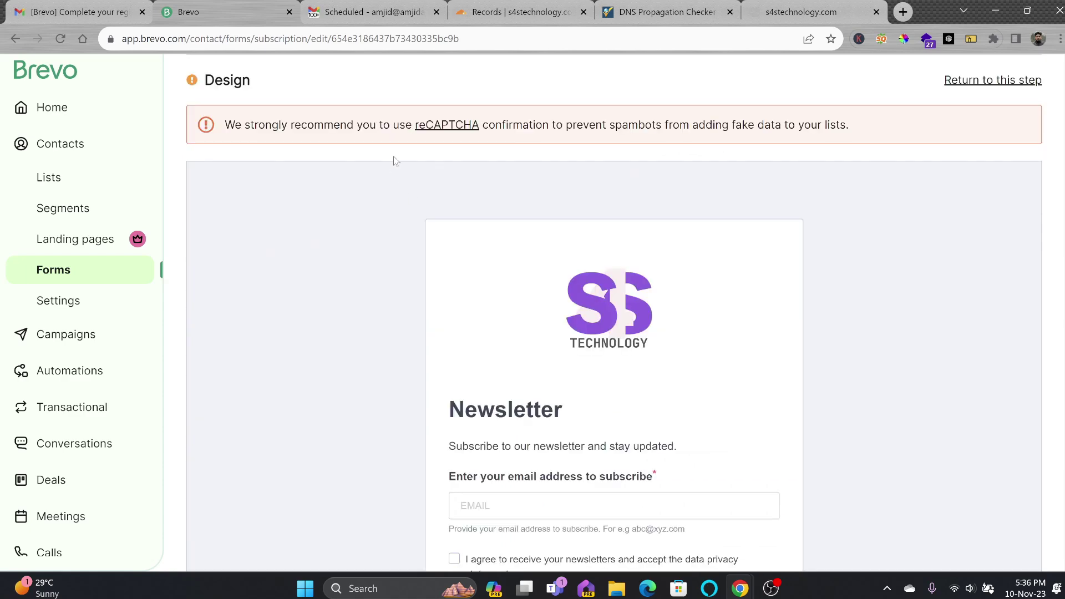
Create a new list 'Subscribers from Website' in Your First Folder
scroll(509, 228, "down", 6)
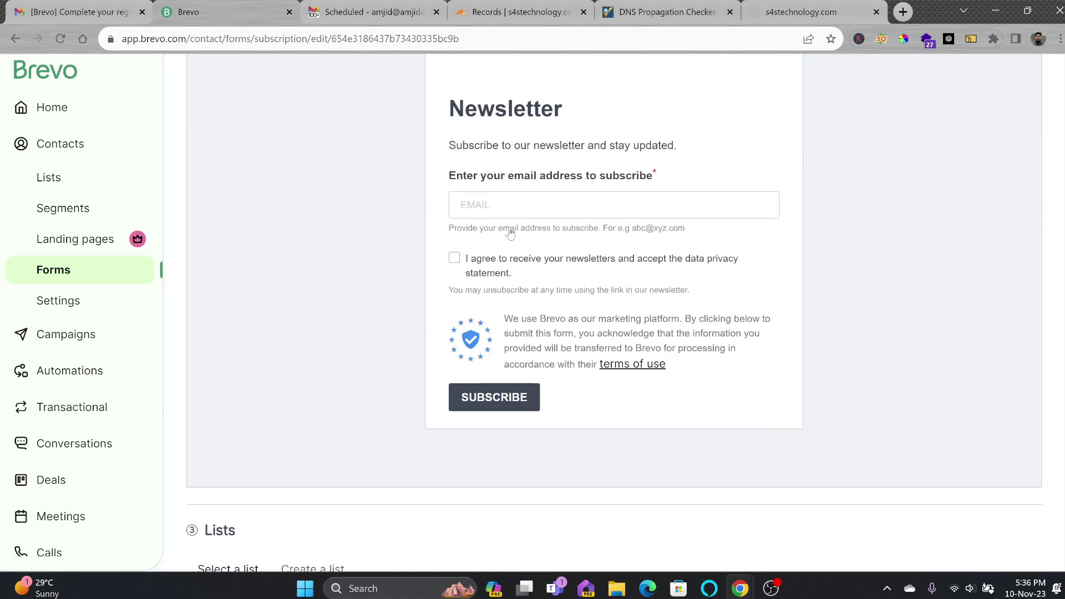
scroll(374, 327, "down", 4)
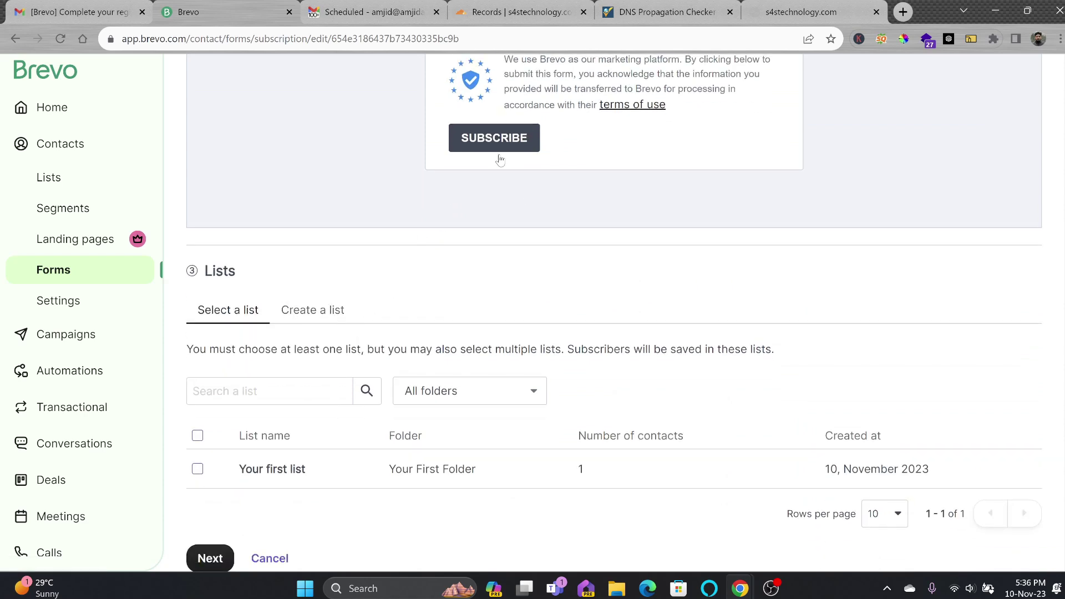
left_click(314, 312)
left_click(247, 363)
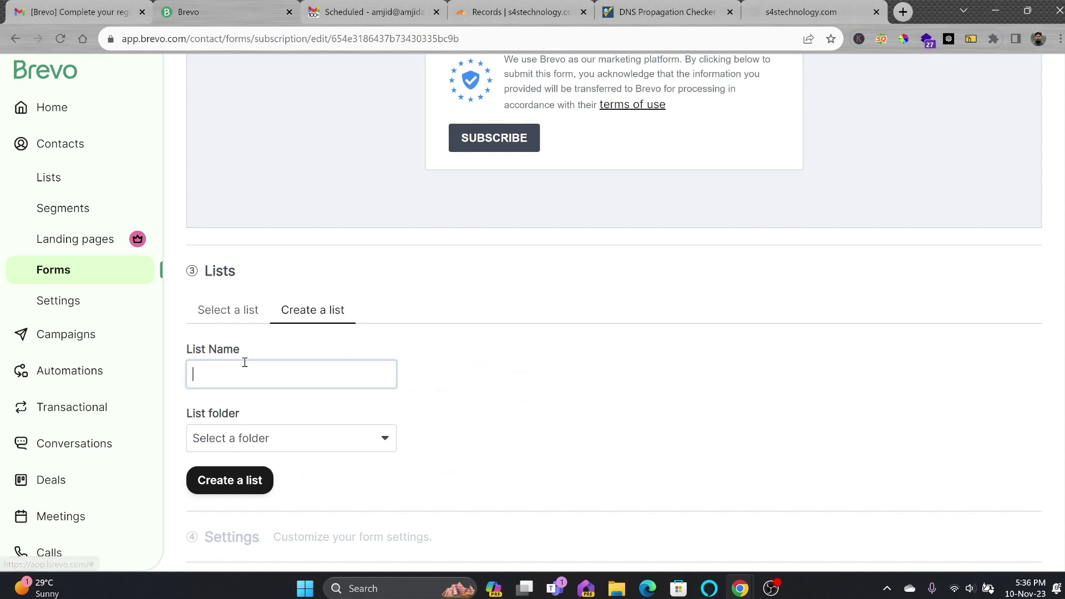
type("Subscribers from Web")
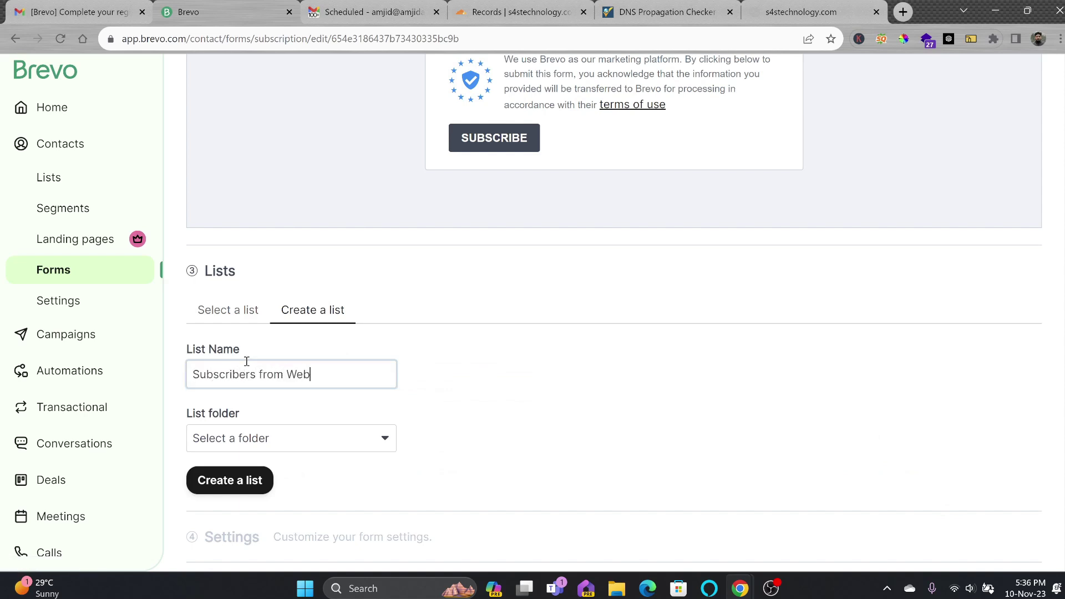
type("site")
left_click(240, 480)
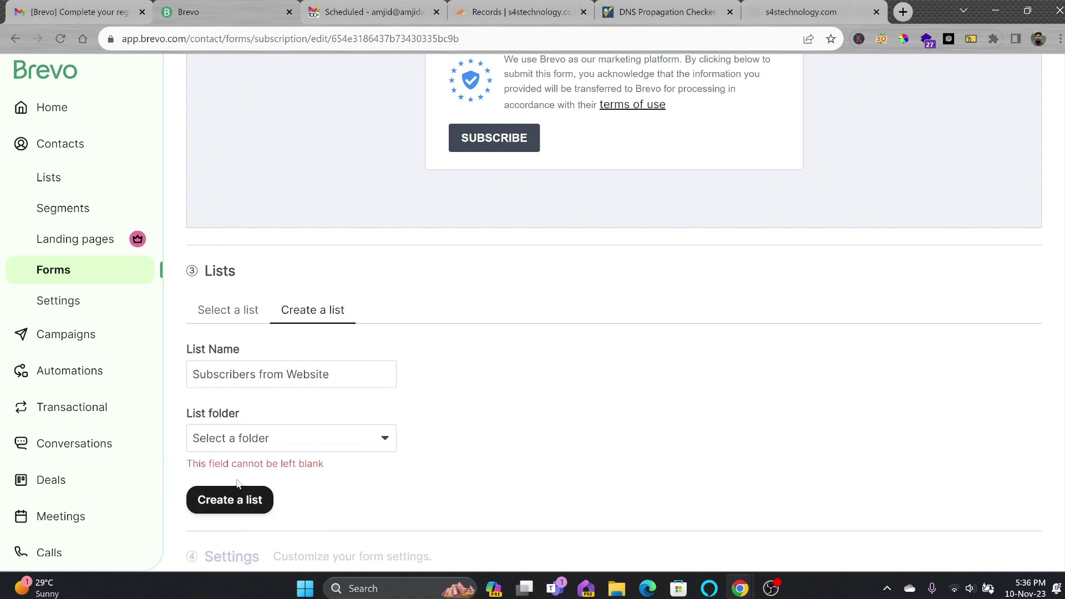
left_click(280, 441)
left_click(261, 458)
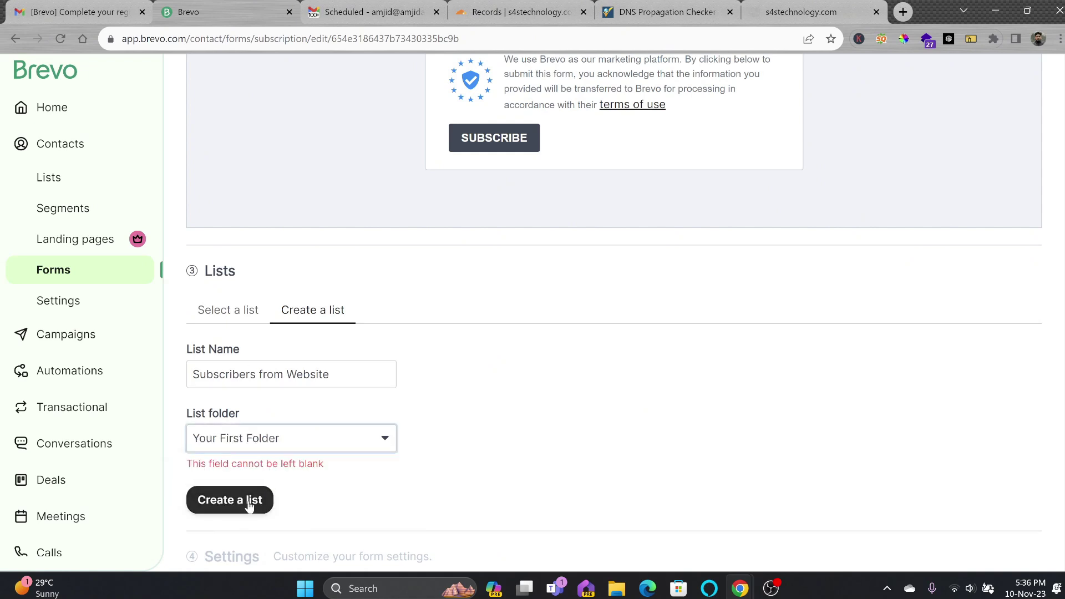
left_click(249, 501)
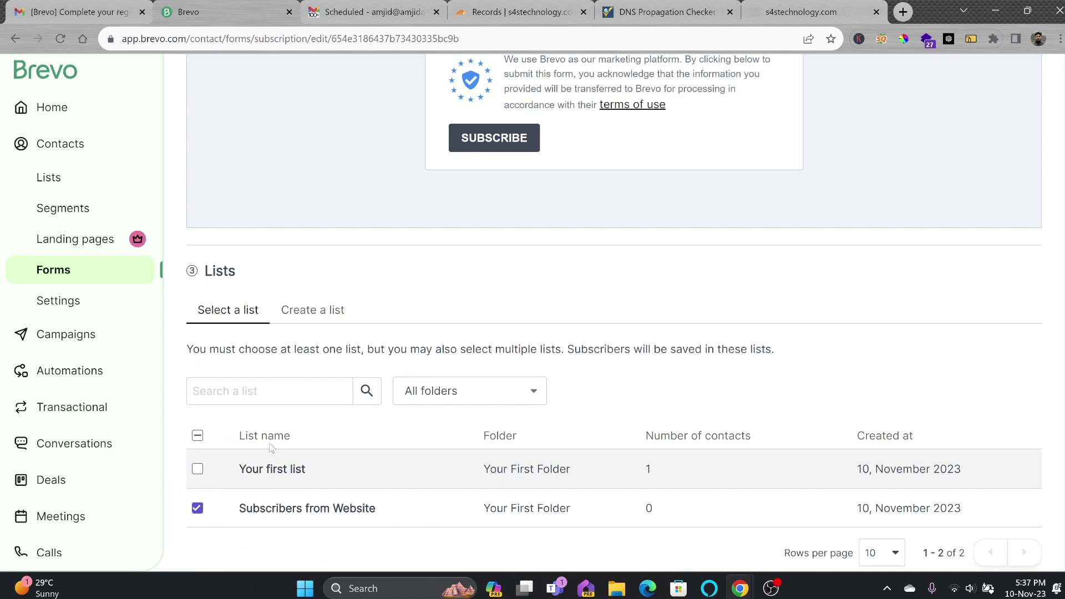
Confirm the list, choose No confirmation email, and accept the default messages
scroll(573, 139, "up", 1)
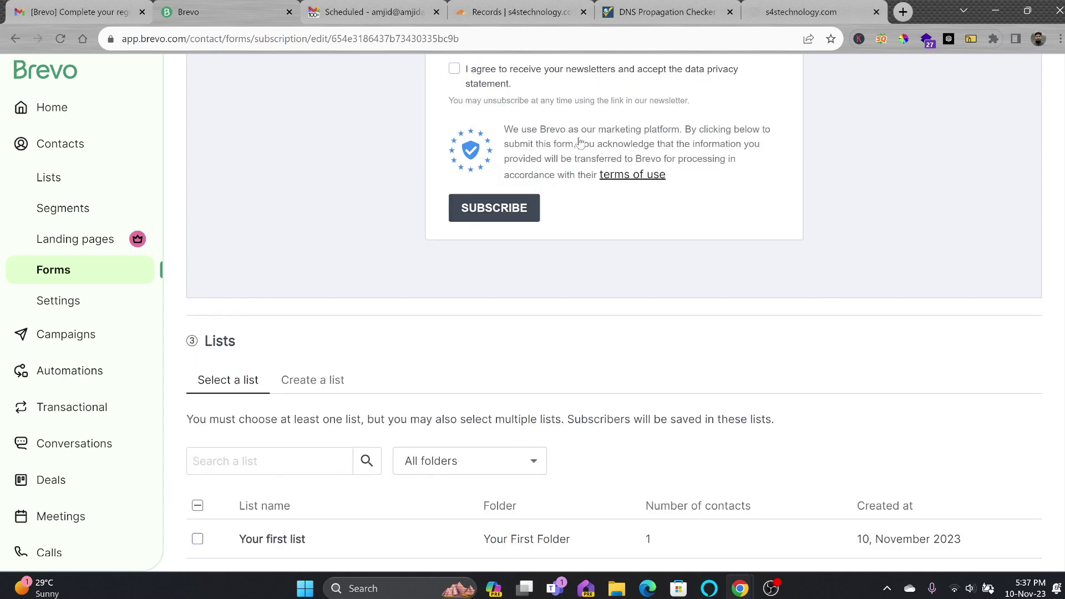
scroll(389, 267, "down", 3)
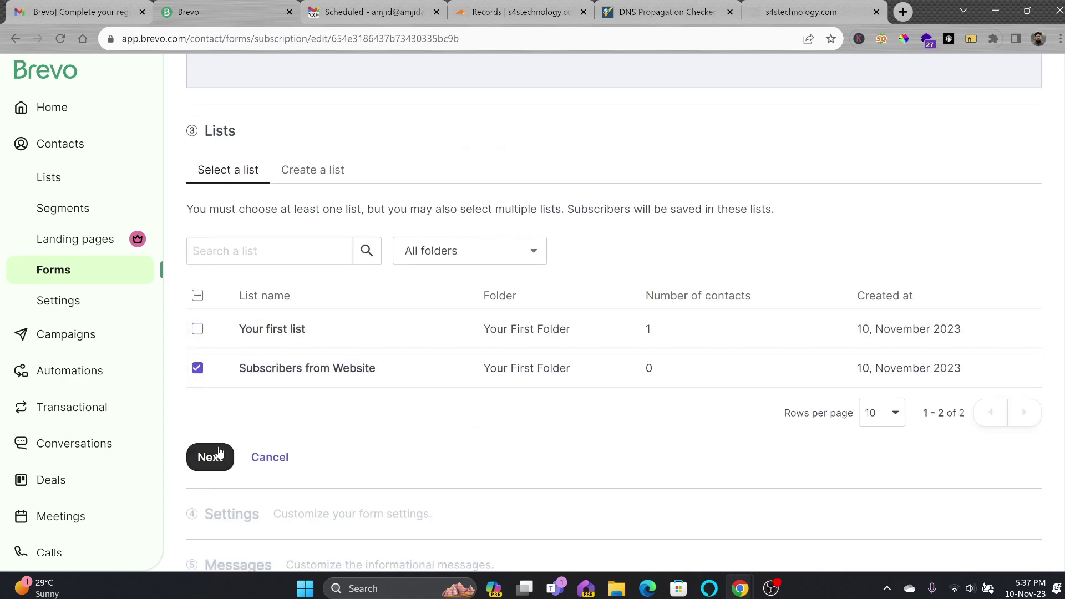
left_click(214, 459)
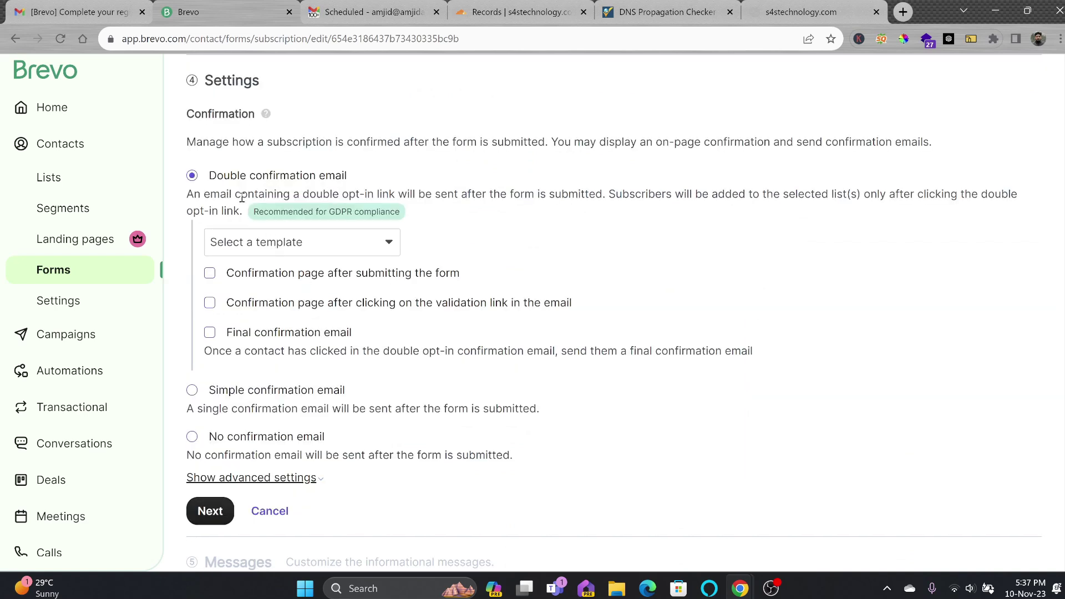
left_click(192, 438)
left_click(218, 404)
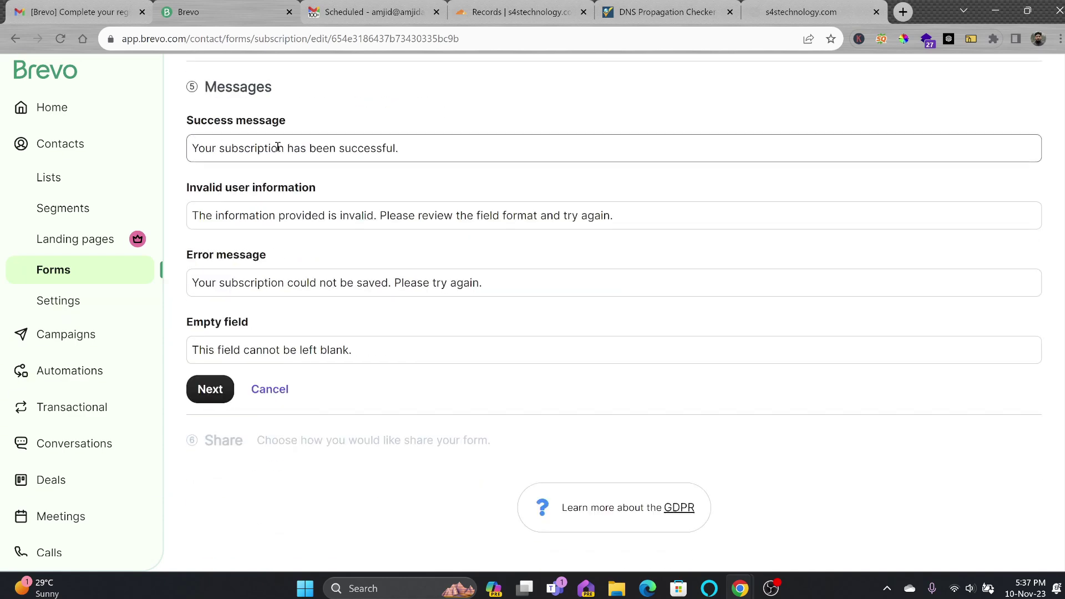
left_click(211, 390)
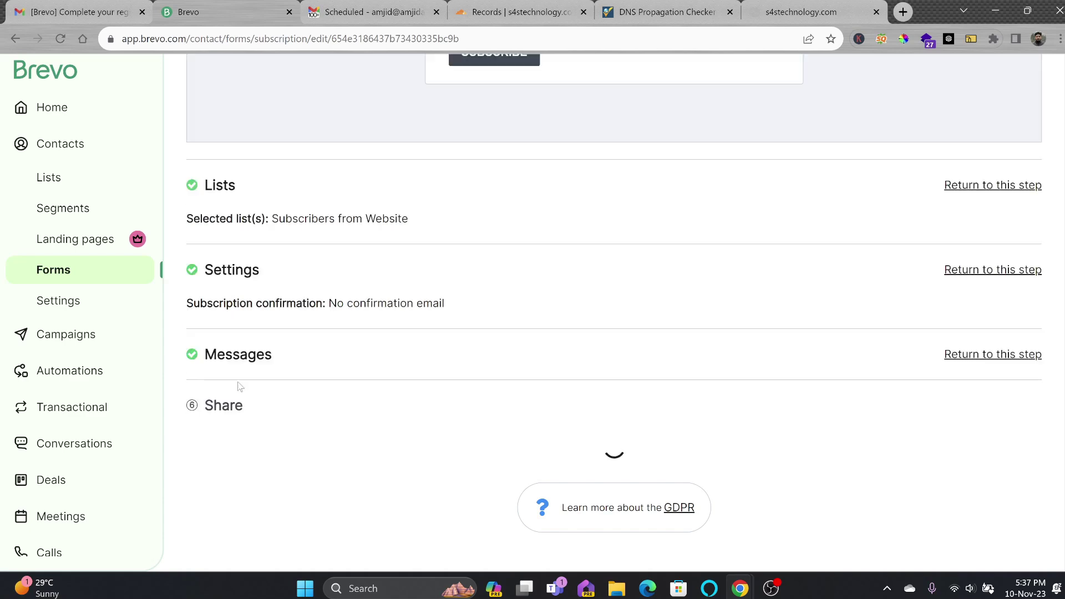
Review the Iframe, HTML and Simple HTML embed codes, copy the form's share link, open a new tab
left_click(334, 345)
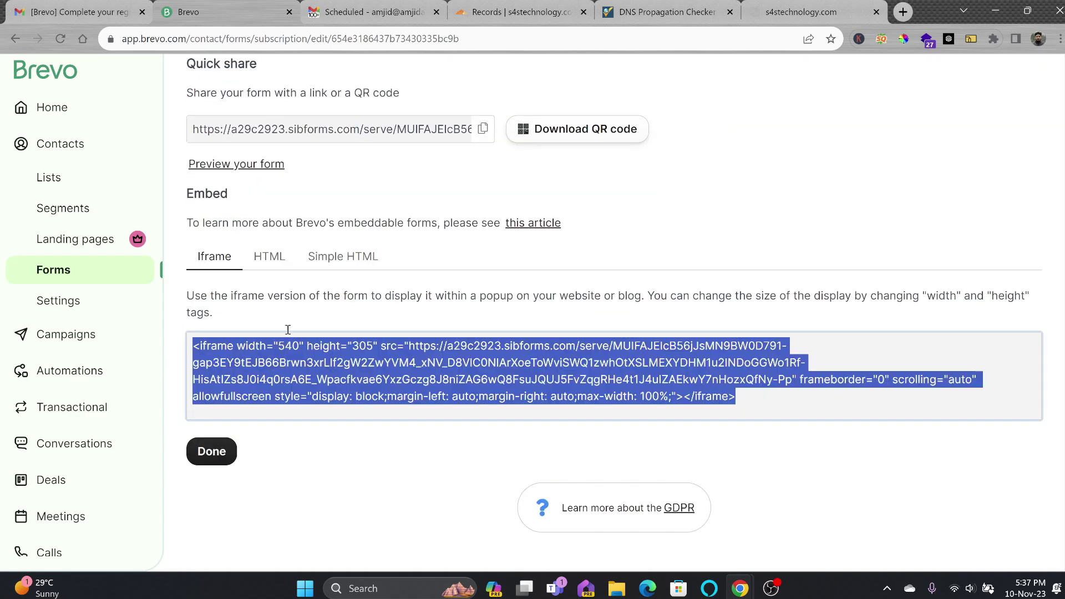
left_click(273, 259)
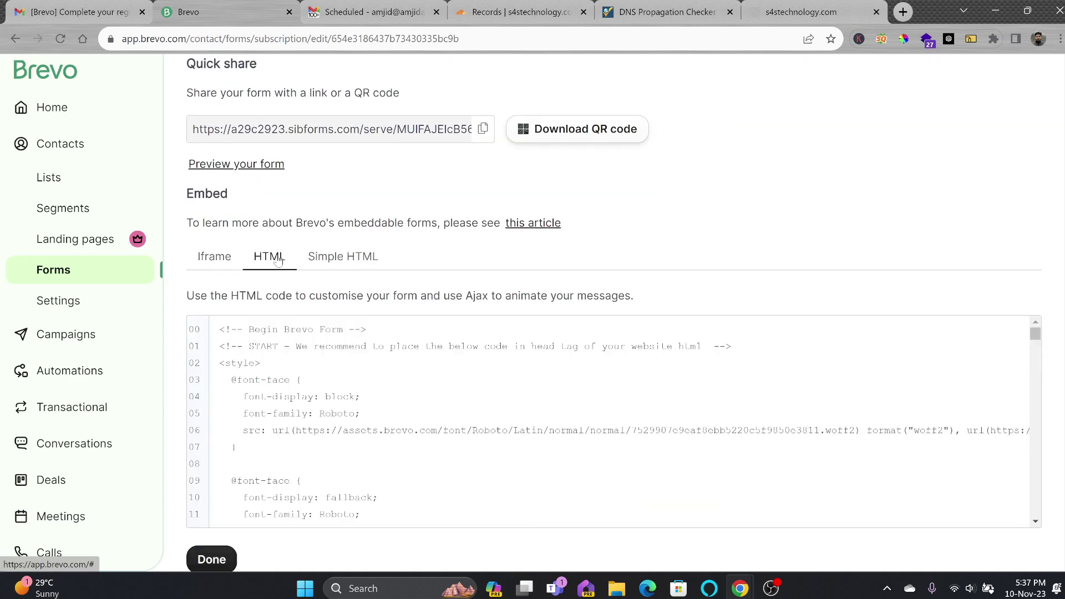
left_click(331, 267)
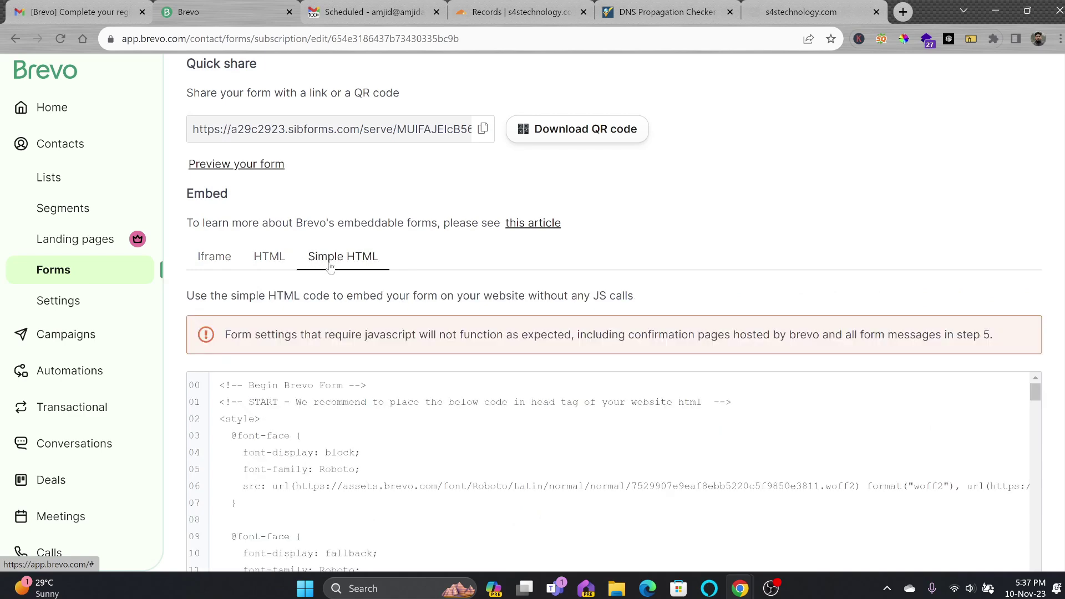
left_click(216, 260)
left_click(483, 132)
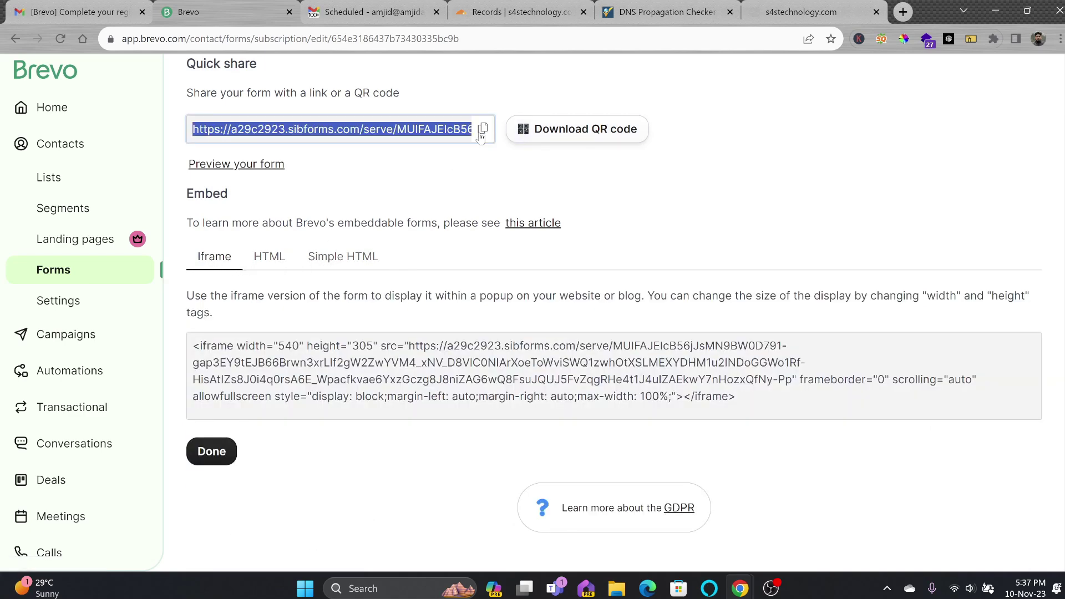
left_click(903, 12)
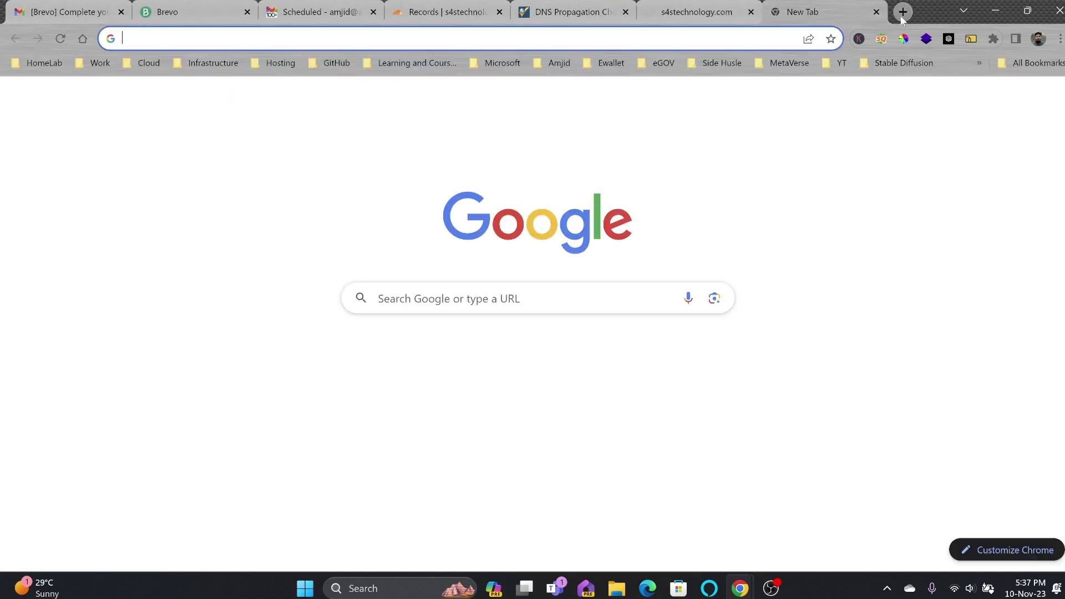
Load the pasted share link and hide the SEO toolbar covering the form page
key("ctrl+v")
key("Return")
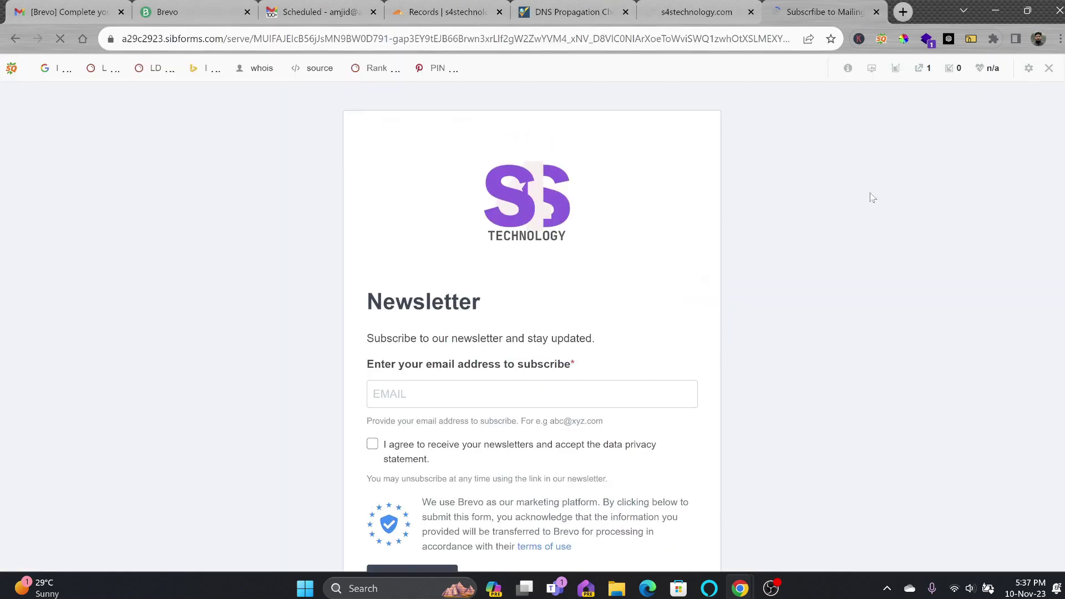
left_click(1049, 68)
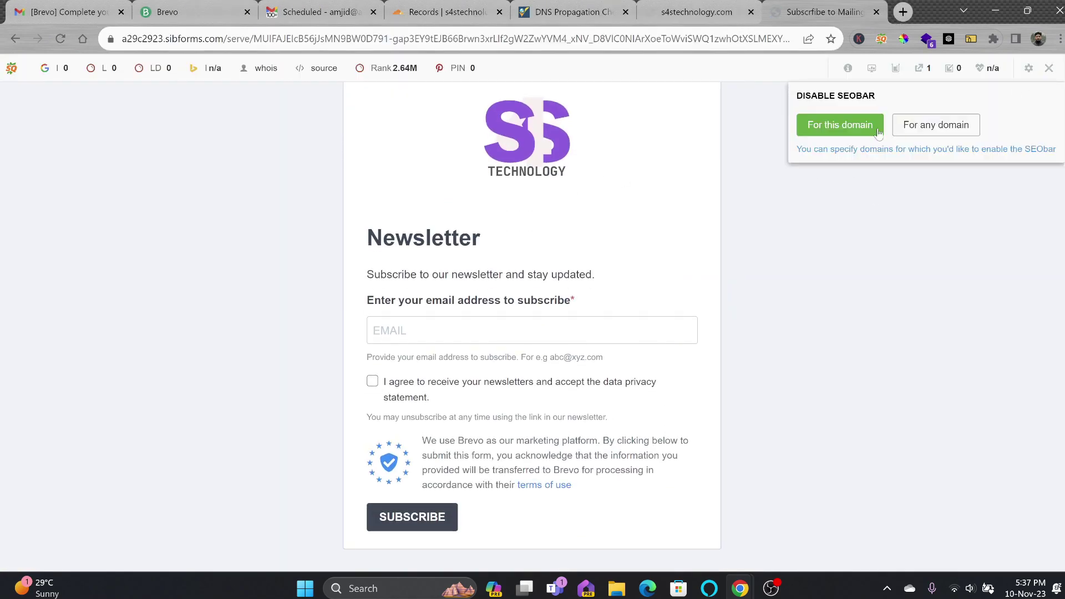
left_click(858, 133)
Subscribe a test e-mail address with newsletter consent, then open Brevo's contact lists
left_click(411, 322)
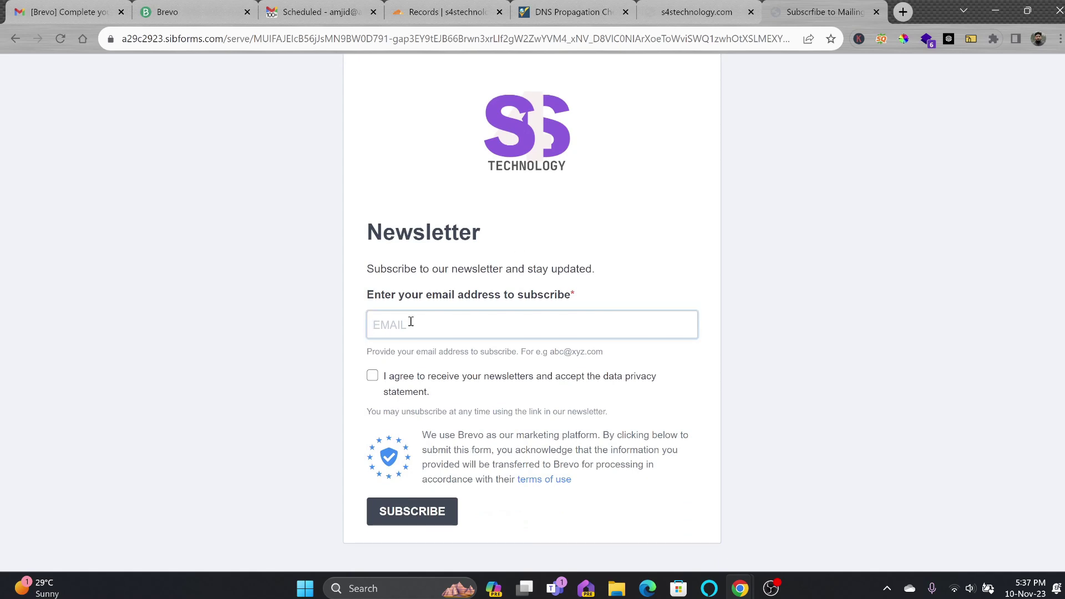
left_click(373, 377)
left_click(409, 514)
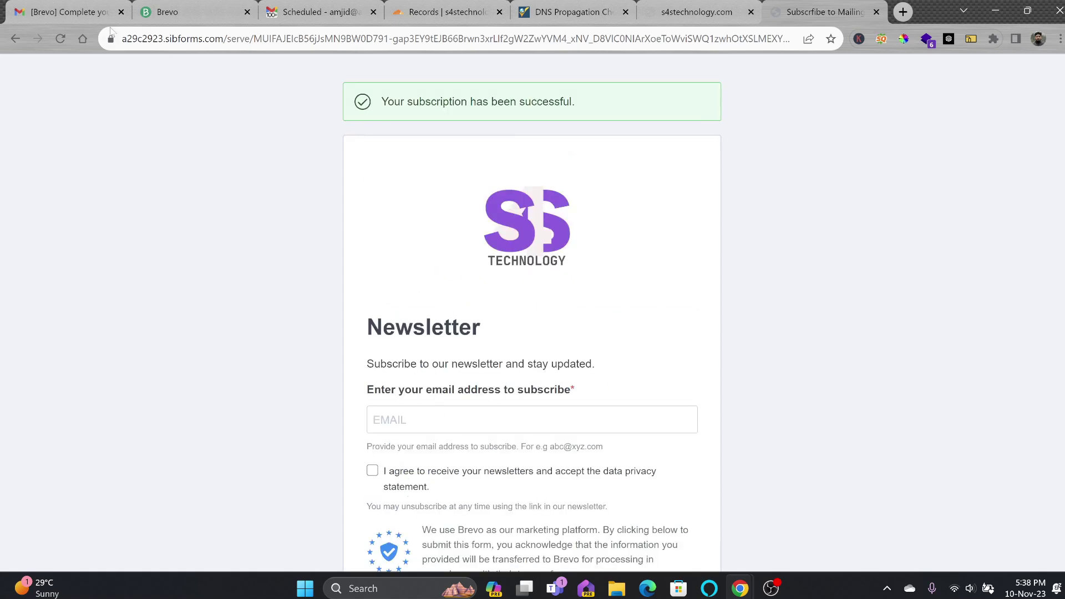
left_click(160, 13)
left_click(56, 179)
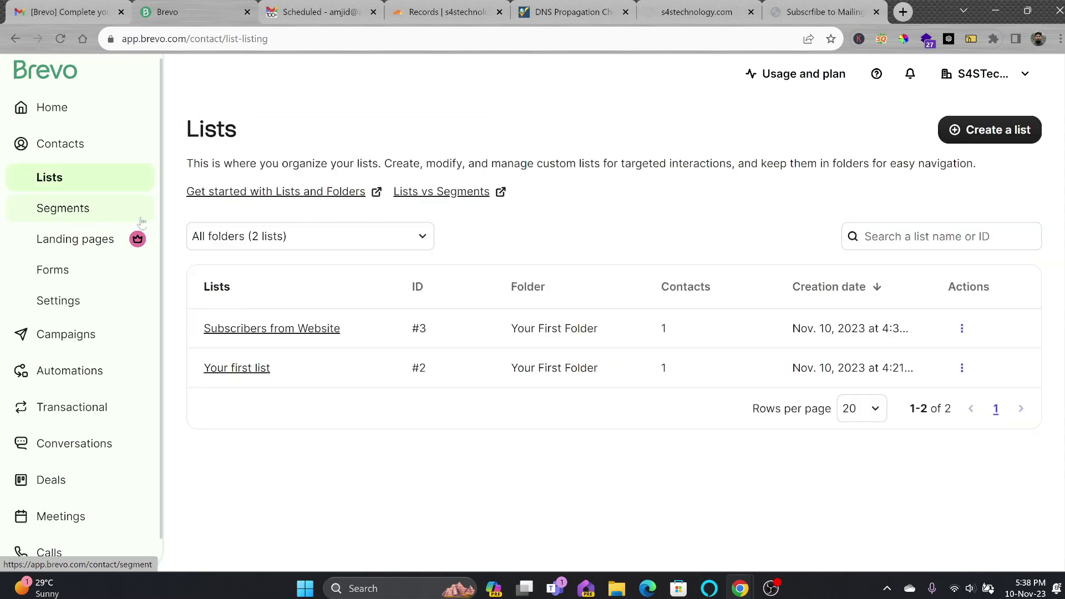
Check the Subscribers from Website list's single contact and the Gmail inbox, then go to Automations
left_click(266, 352)
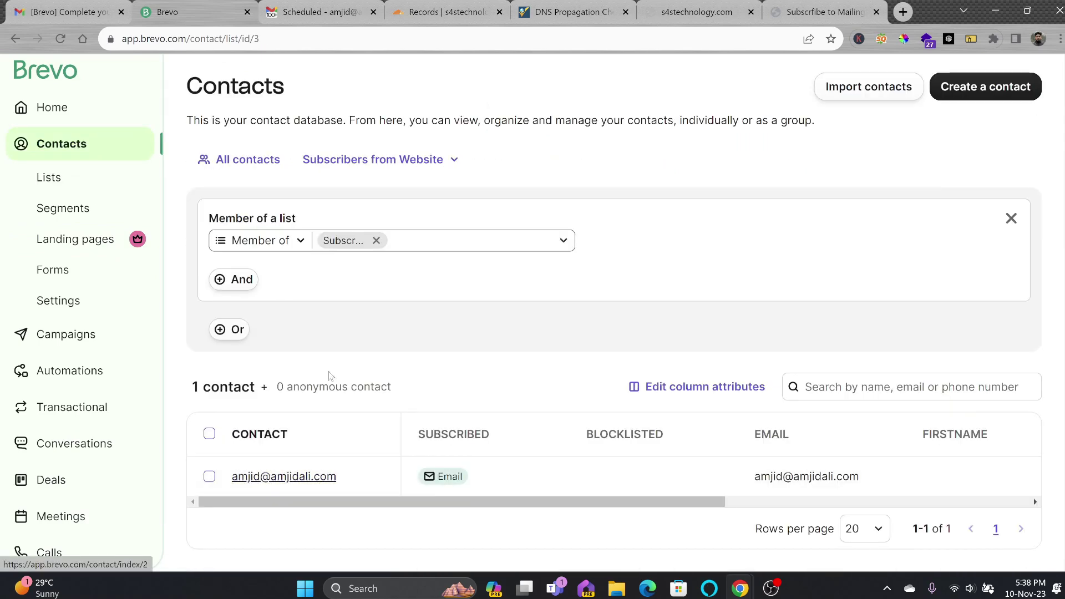
left_click(319, 12)
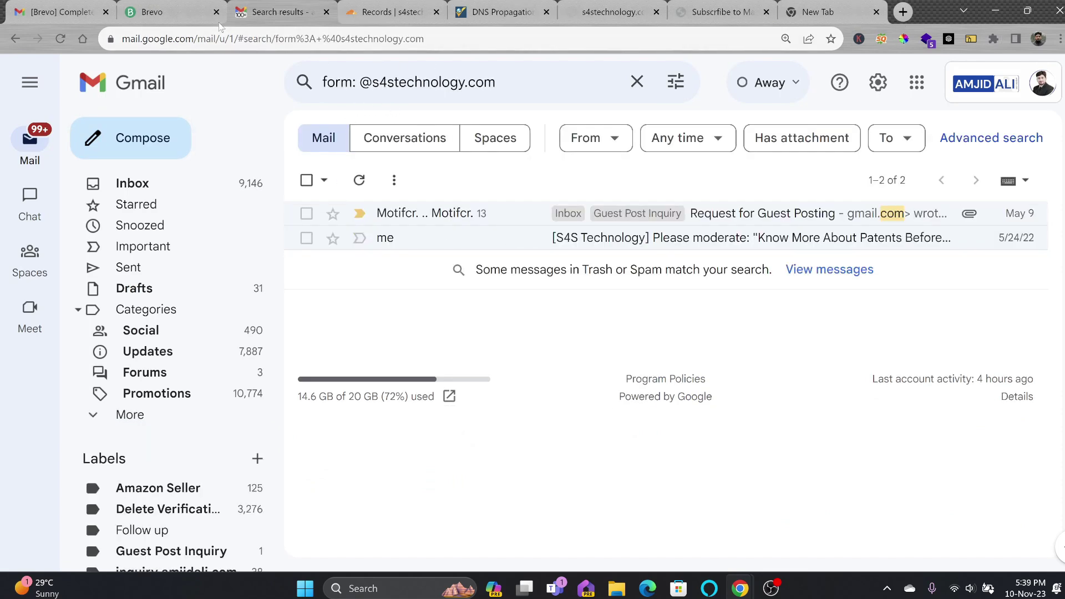
left_click(175, 14)
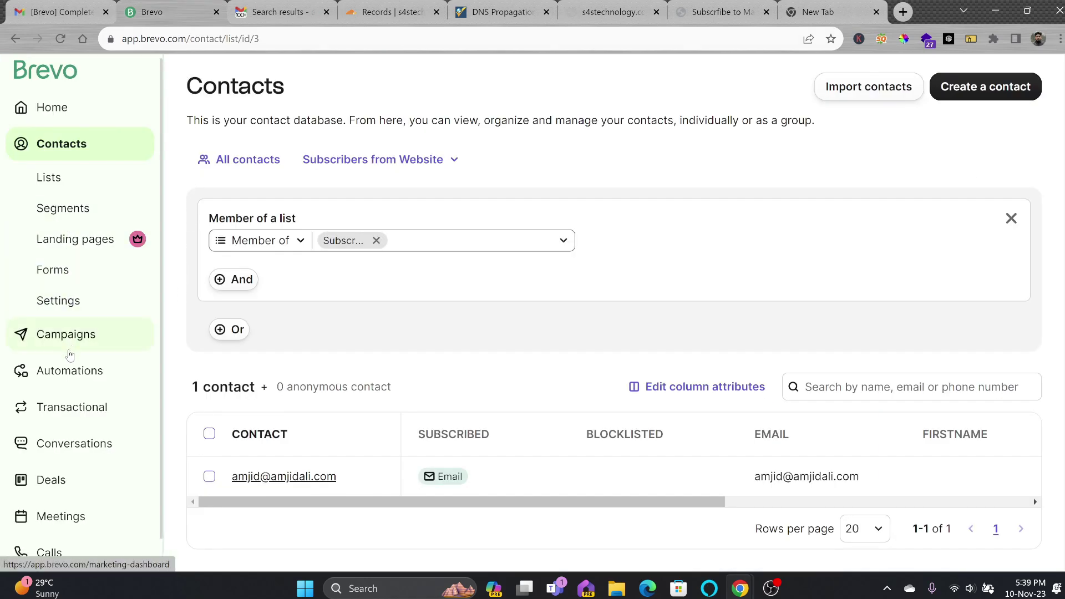
left_click(67, 372)
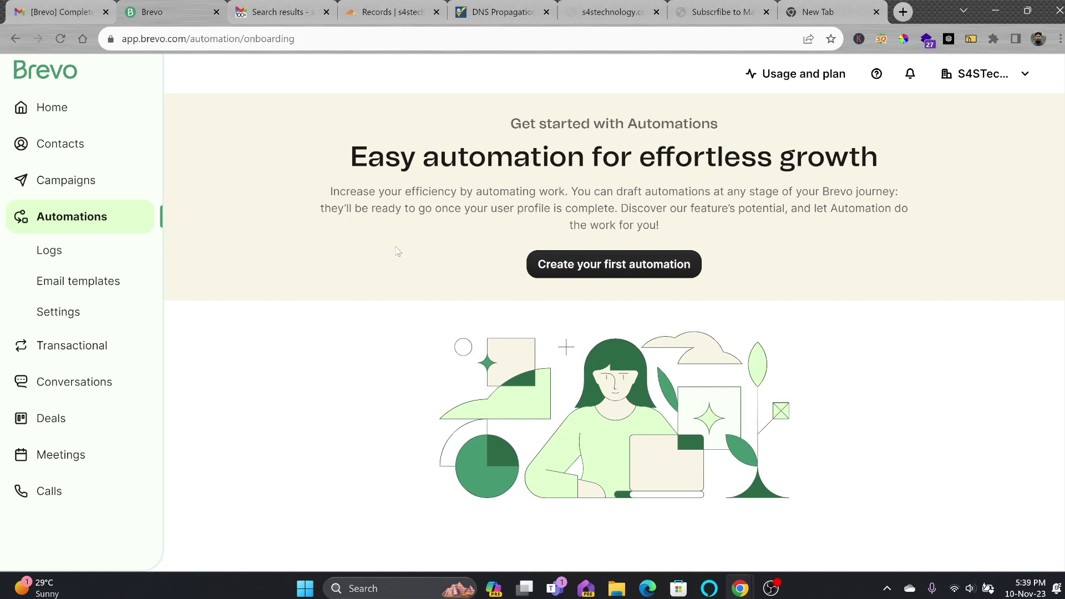
Preview and peek into editing the Unsubscription Follow Up template, then start a New Template
left_click(569, 269)
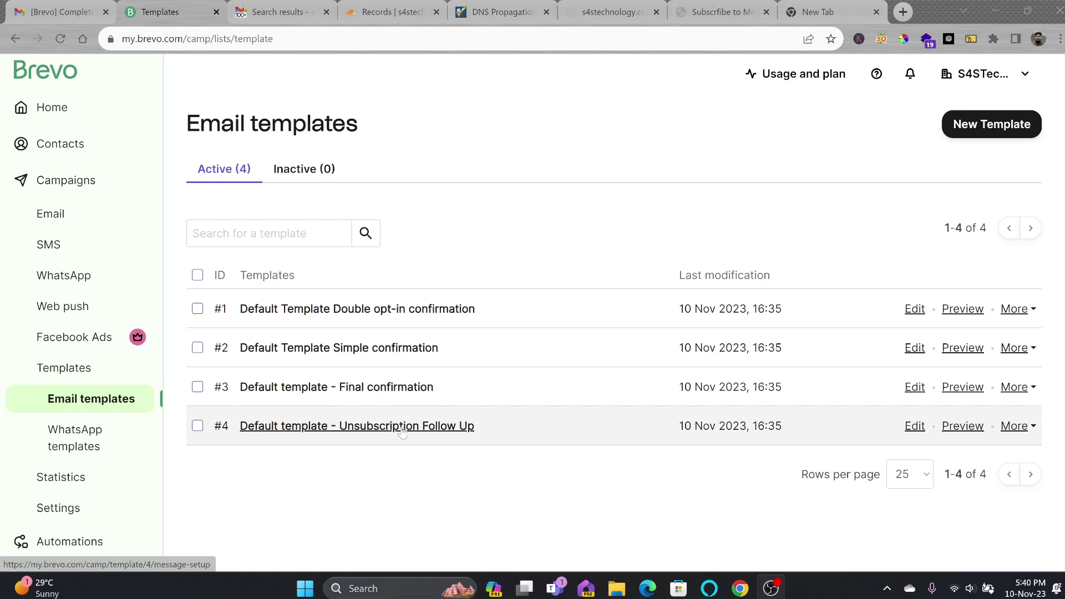
left_click(431, 432)
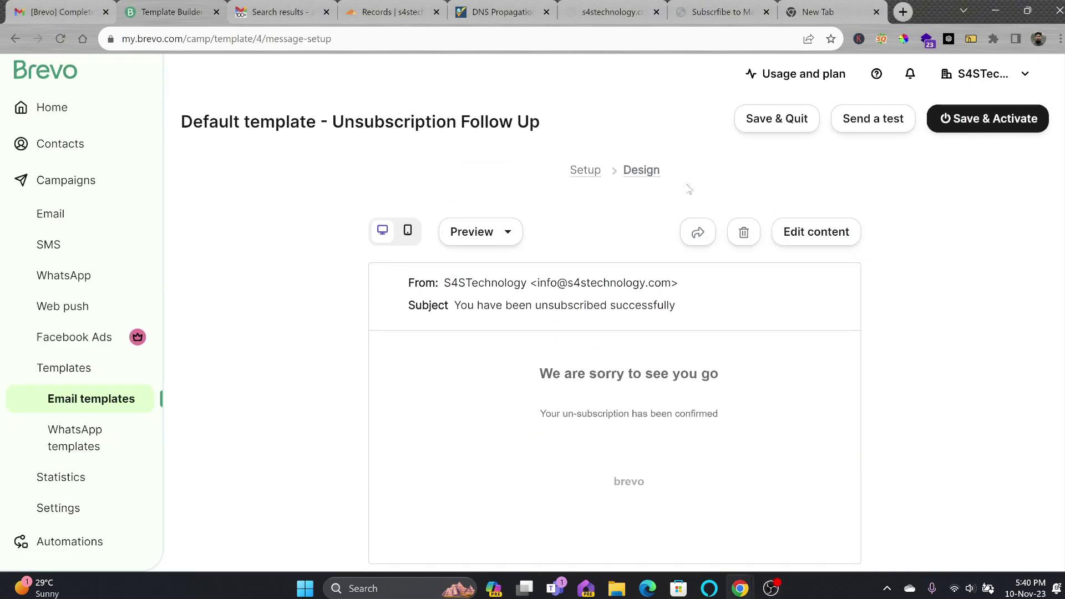
left_click(817, 232)
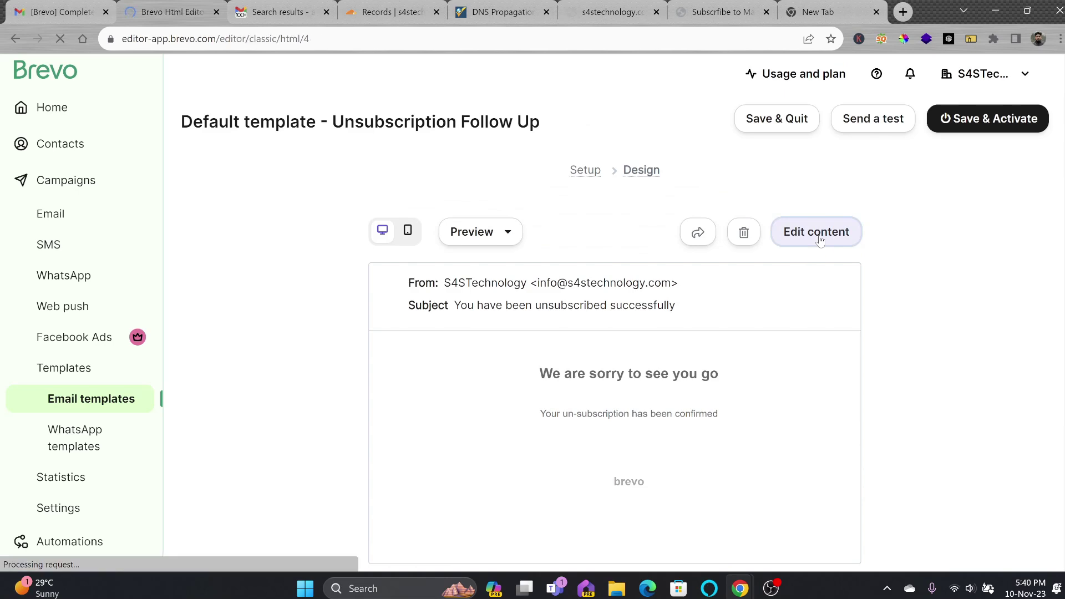
left_click(1031, 101)
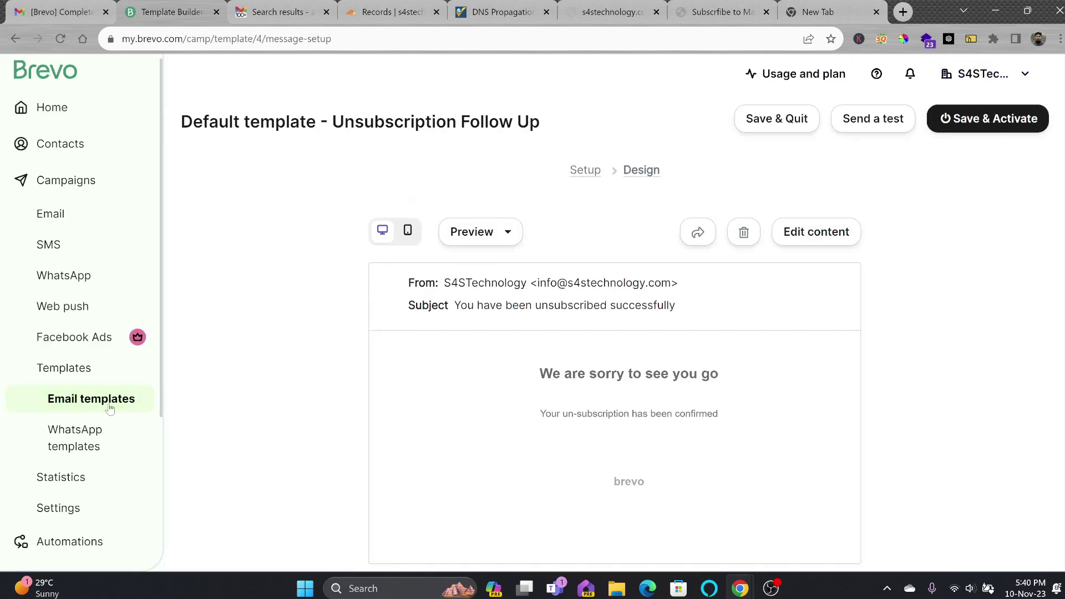
left_click(110, 409)
left_click(977, 119)
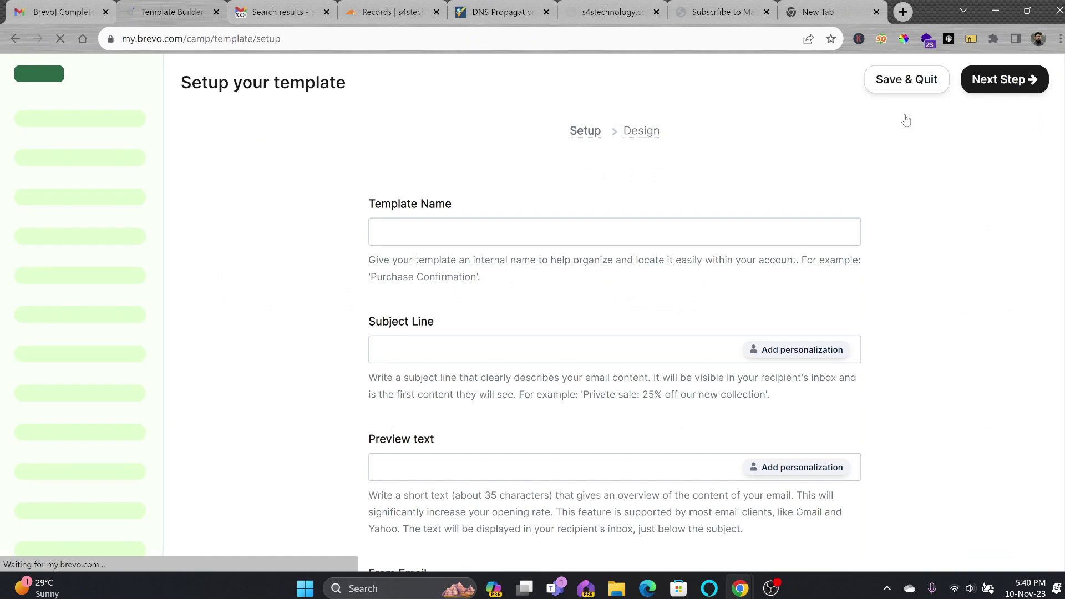
Enter name 'Welcome to S4S Technology - Website Subscribres', subject 'Welcome to S4S Technology Newsle', preview 'Thank you for Subscribing'
left_click(548, 262)
type("Welcom")
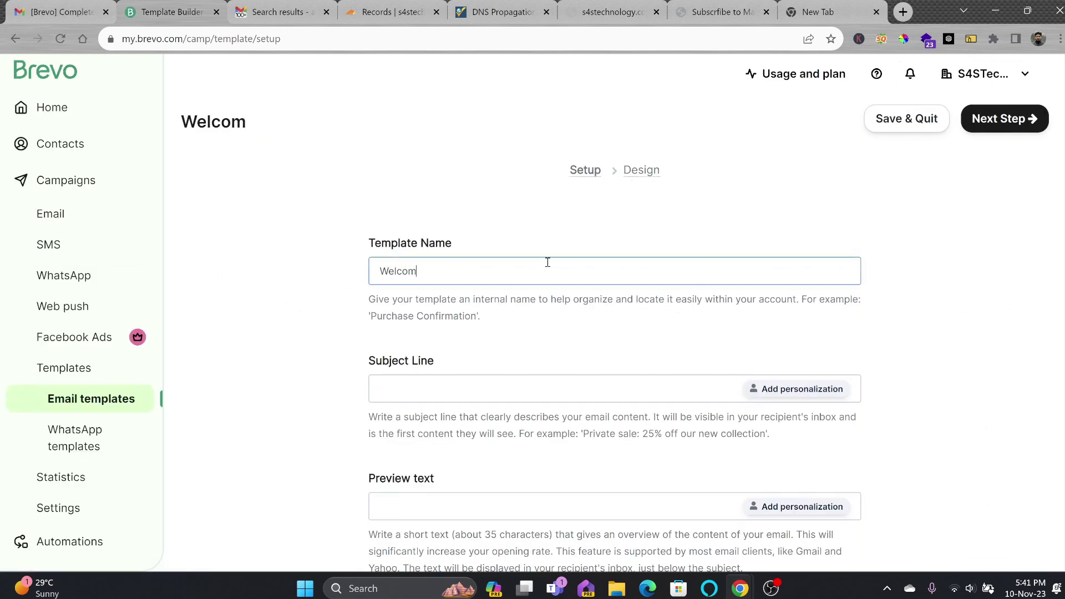
type("e to S4S Techno")
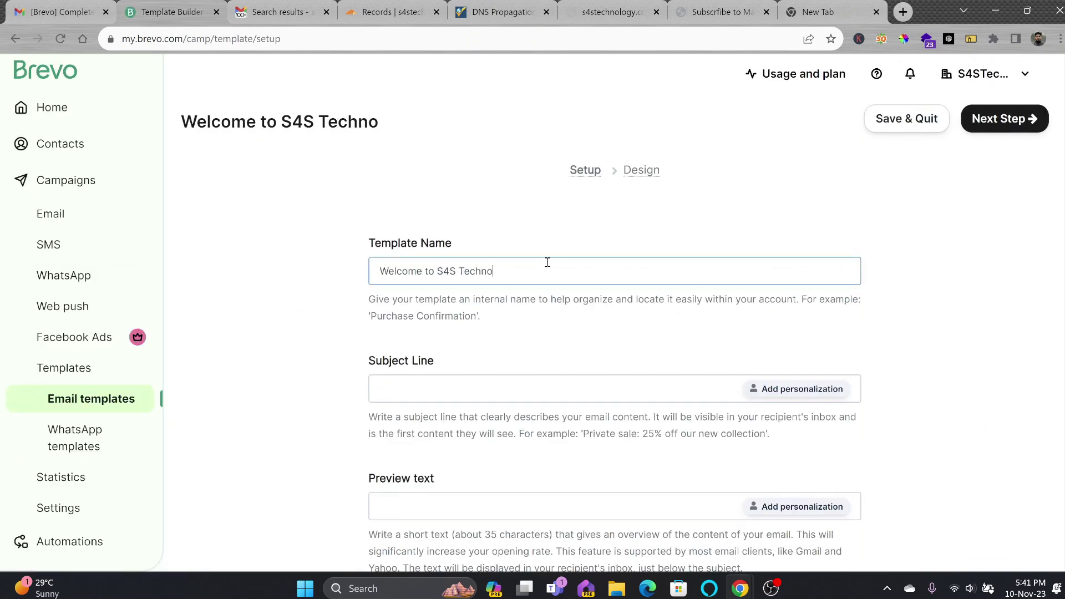
type("logy - Webs")
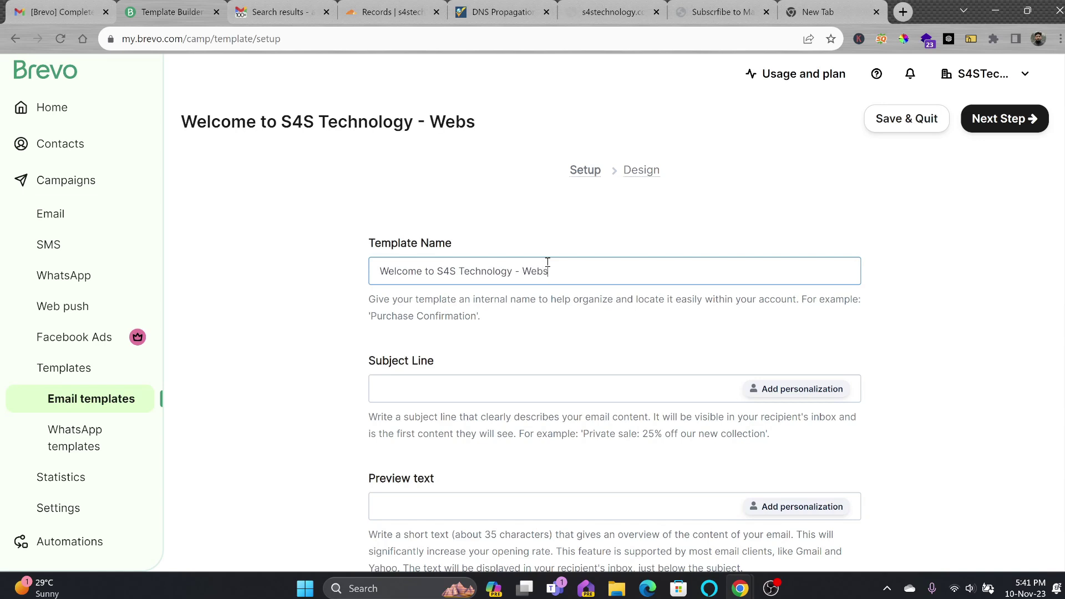
type("ite Subscribres")
key("Tab")
type("Welco")
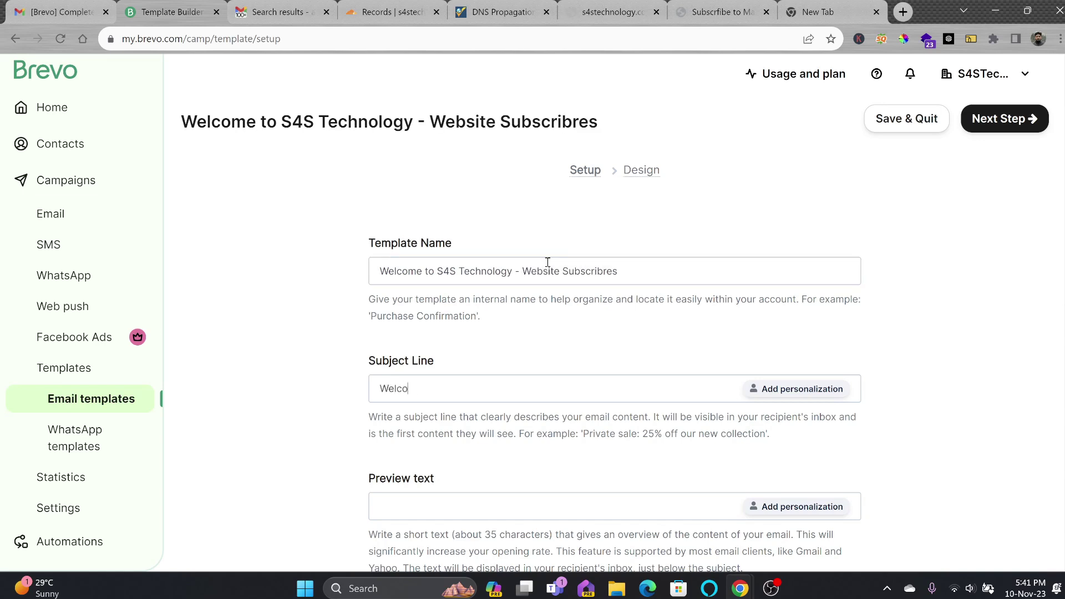
type("me to S4S Technology Newsletter")
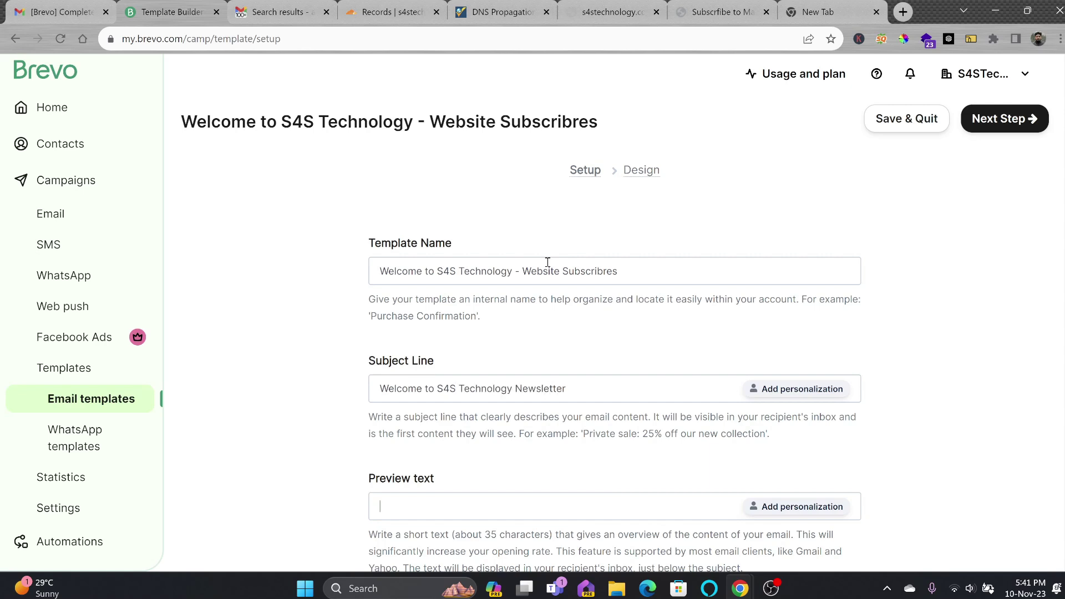
key("Tab")
scroll(766, 289, "down", 4)
type("Thank you for Subscribing")
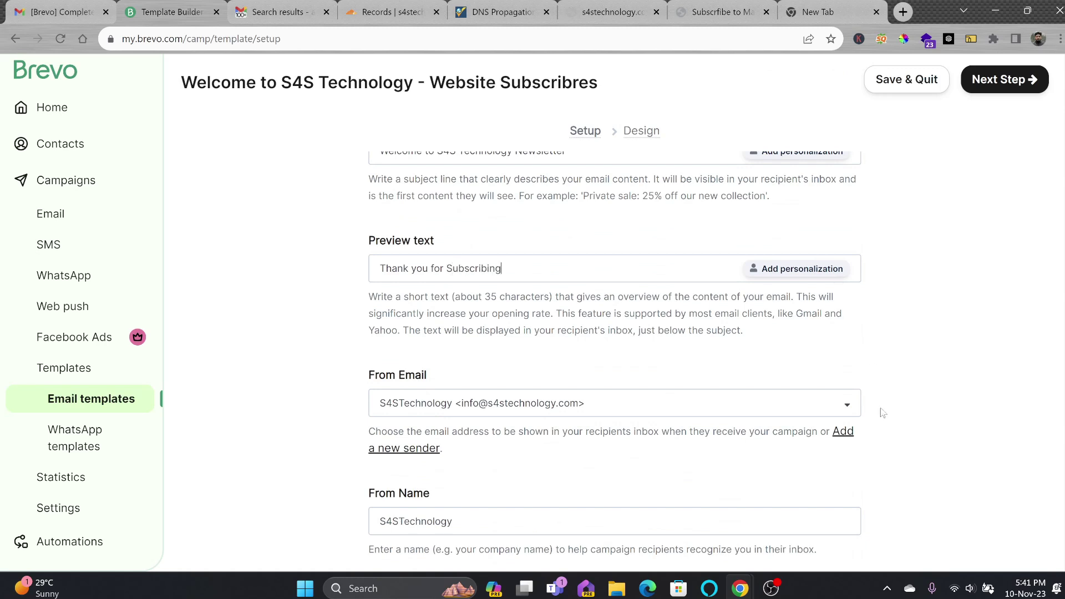
Keep the existing sender address, shorten the From Name to S4S, and show advanced options
left_click(561, 413)
left_click(561, 413)
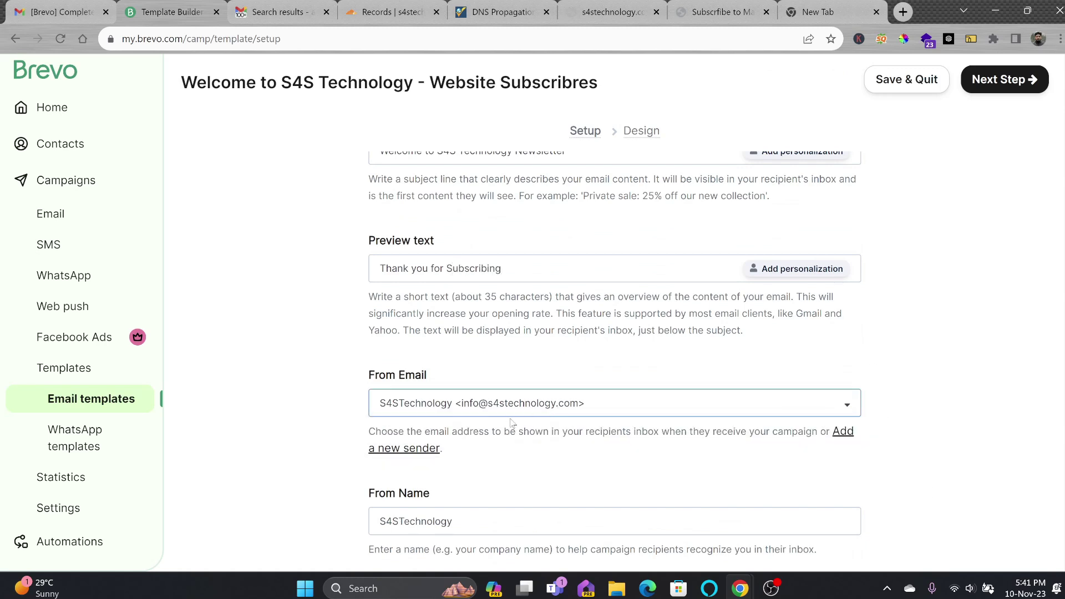
scroll(511, 427, "down", 1)
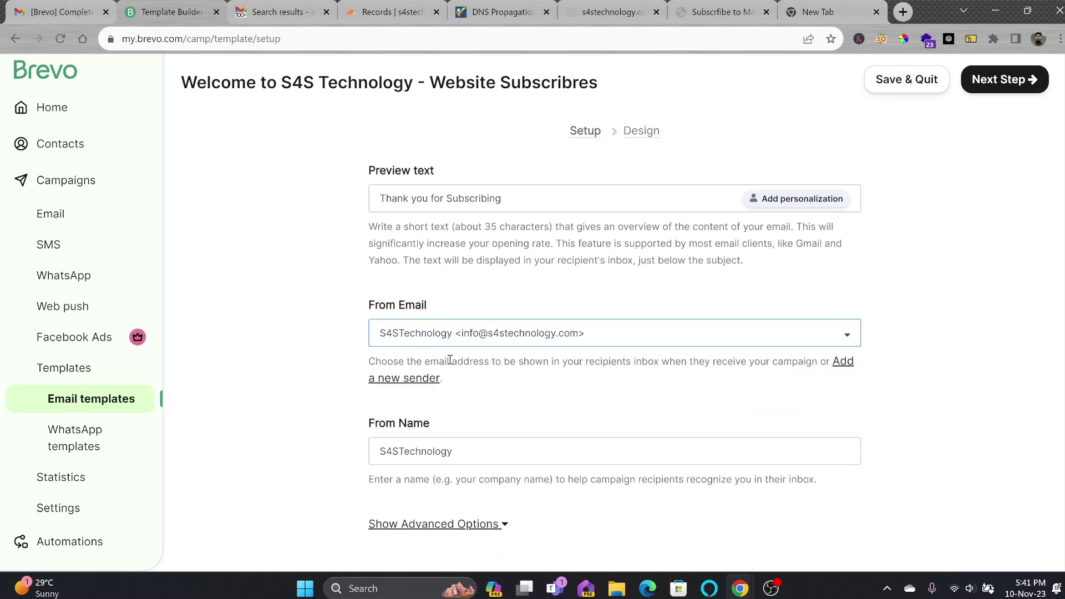
scroll(445, 358, "down", 1)
left_click(465, 377)
left_click_drag(476, 374, 523, 383)
key("BackSpace")
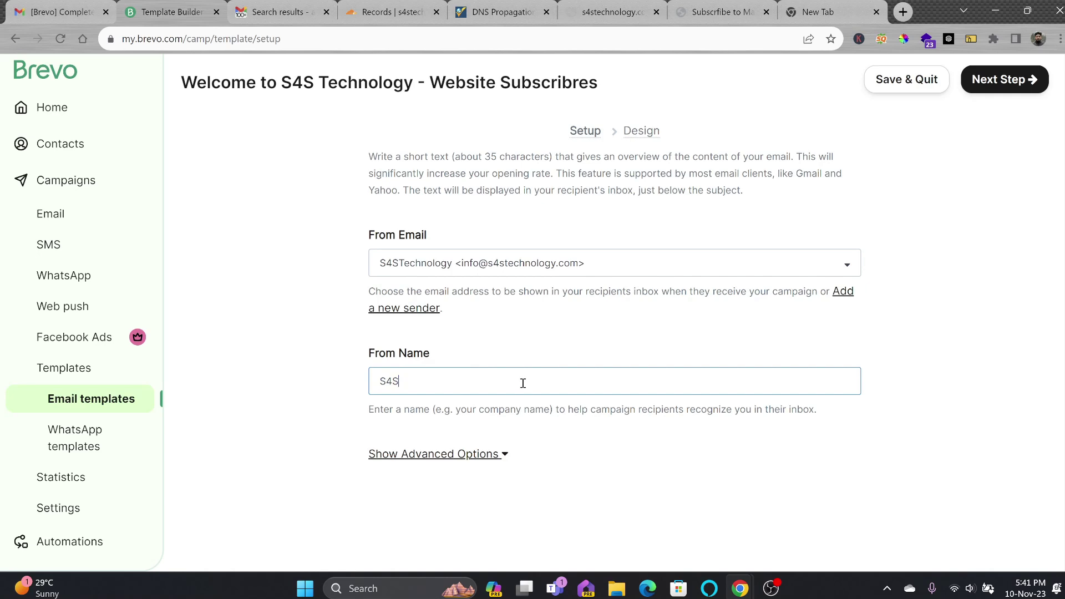
scroll(636, 439, "down", 1)
left_click(501, 384)
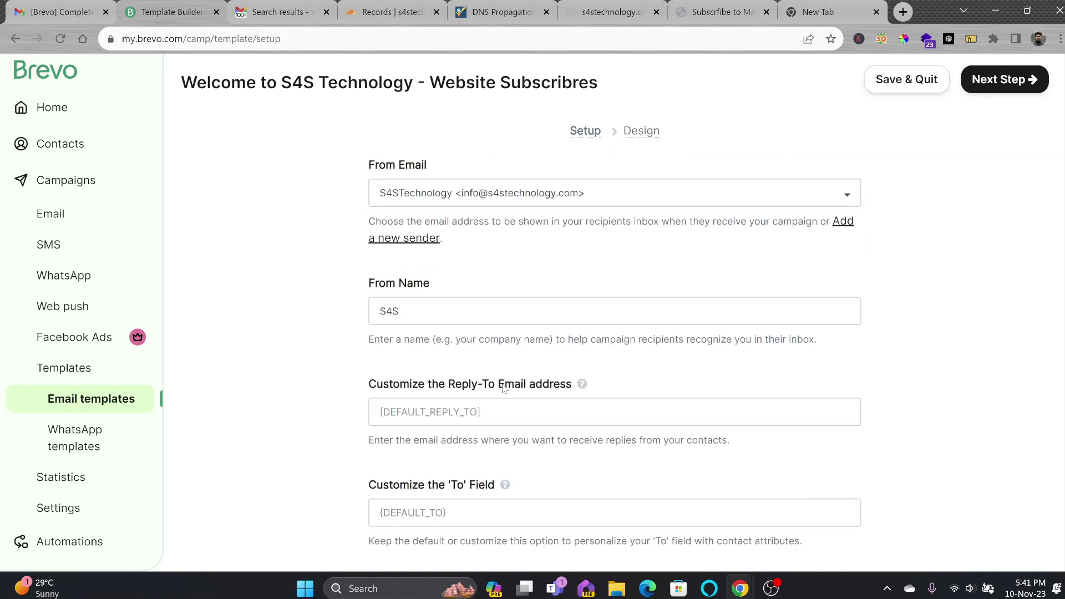
scroll(516, 390, "down", 3)
scroll(483, 387, "up", 1)
scroll(481, 388, "down", 1)
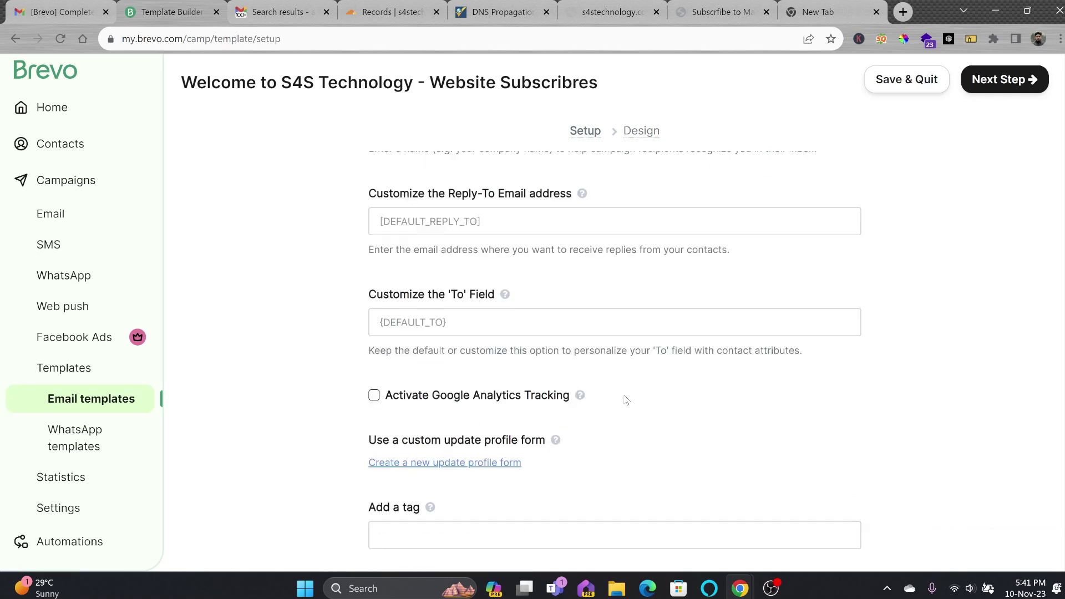
left_click(1012, 88)
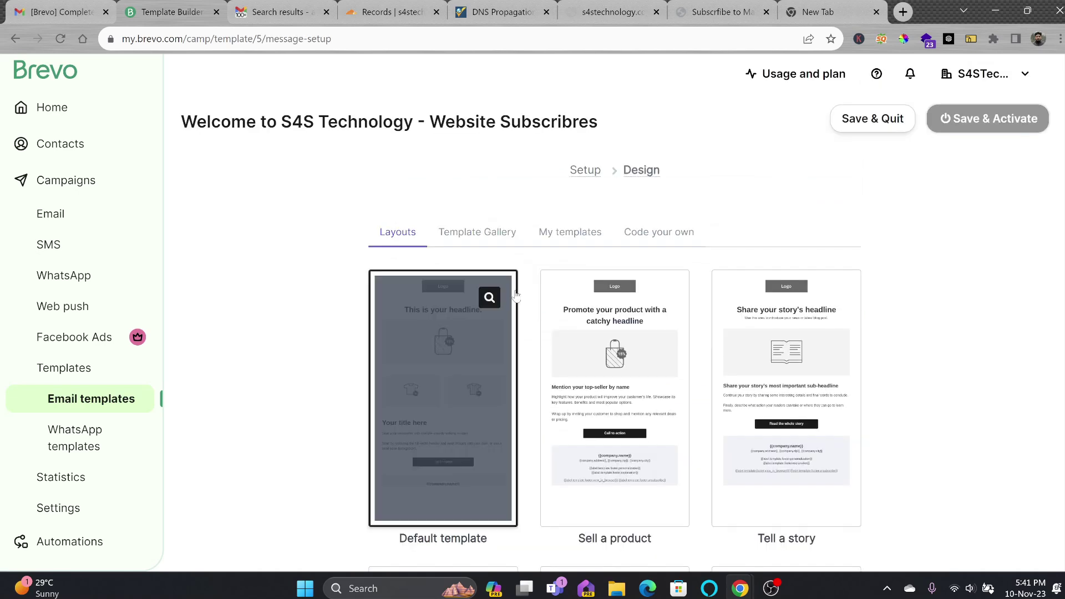
Choose the Simple layout and make the S4S Technology sign-off bold
scroll(657, 349, "down", 5)
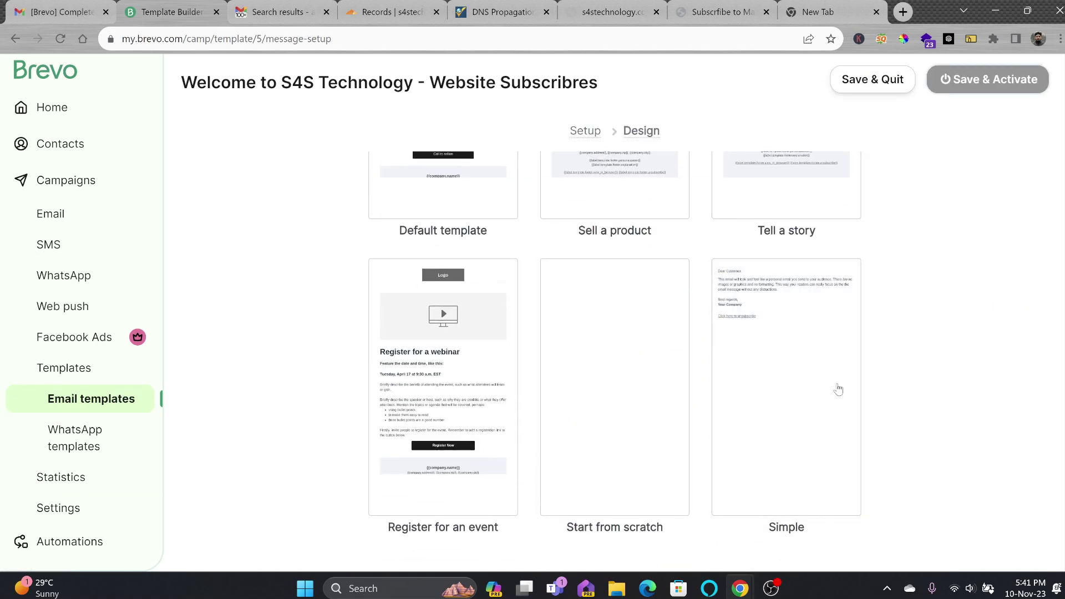
scroll(547, 328, "up", 4)
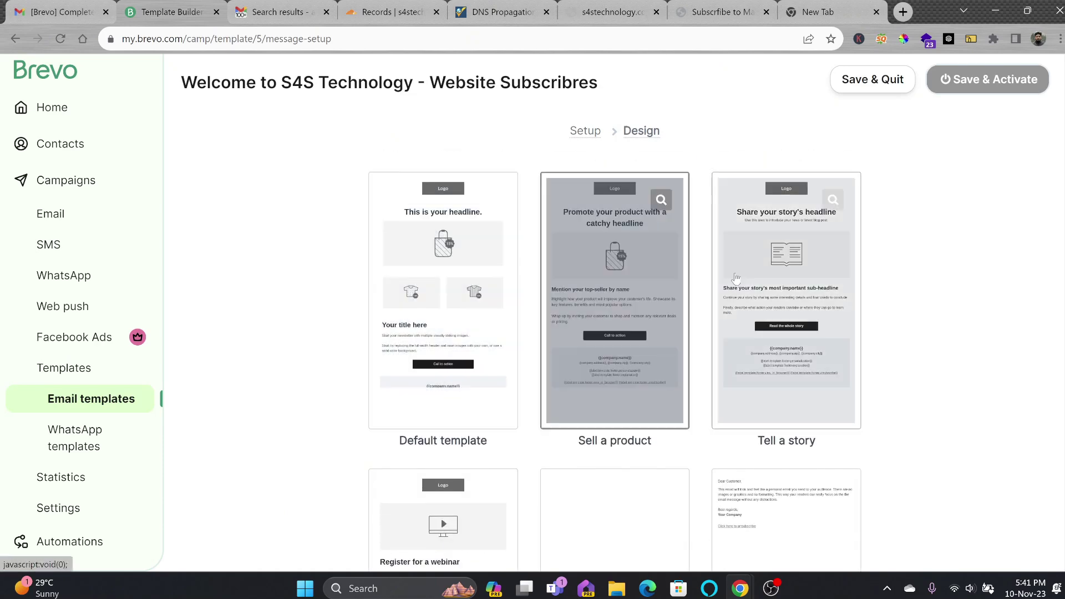
scroll(816, 277, "down", 4)
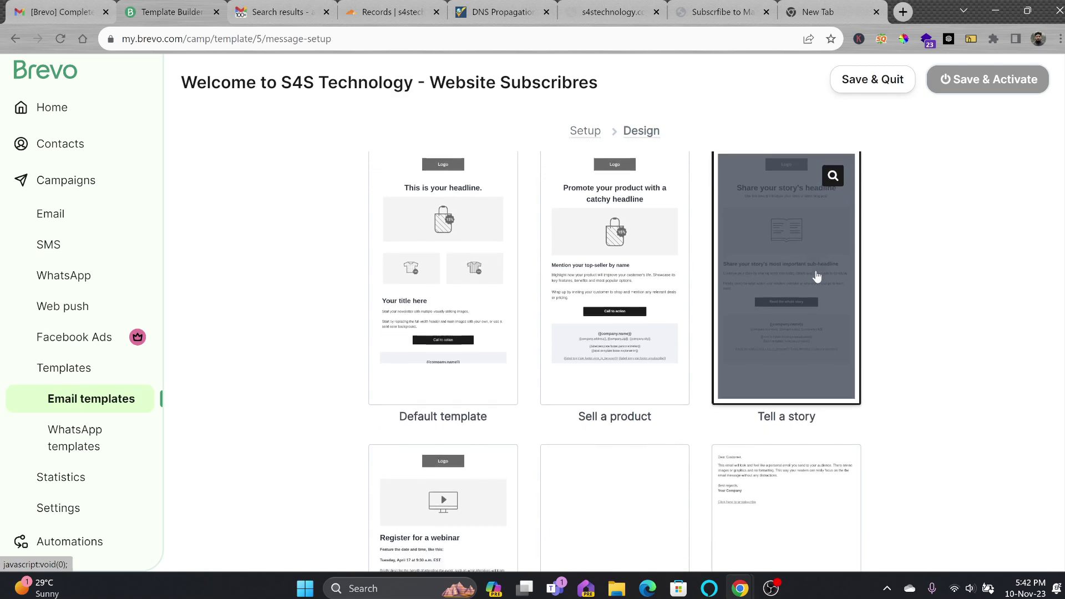
left_click(792, 526)
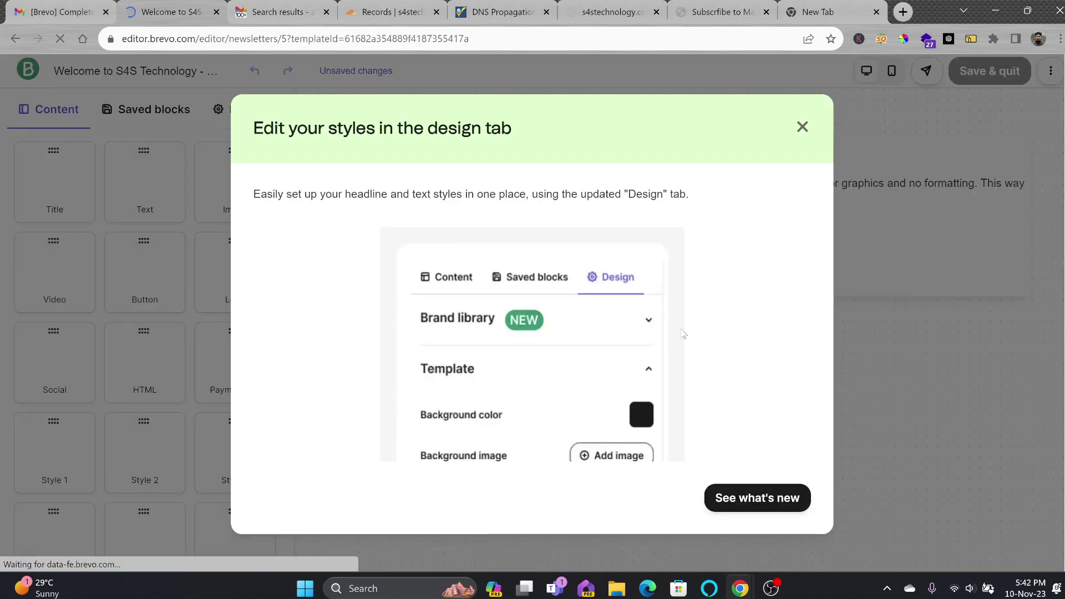
key("Escape")
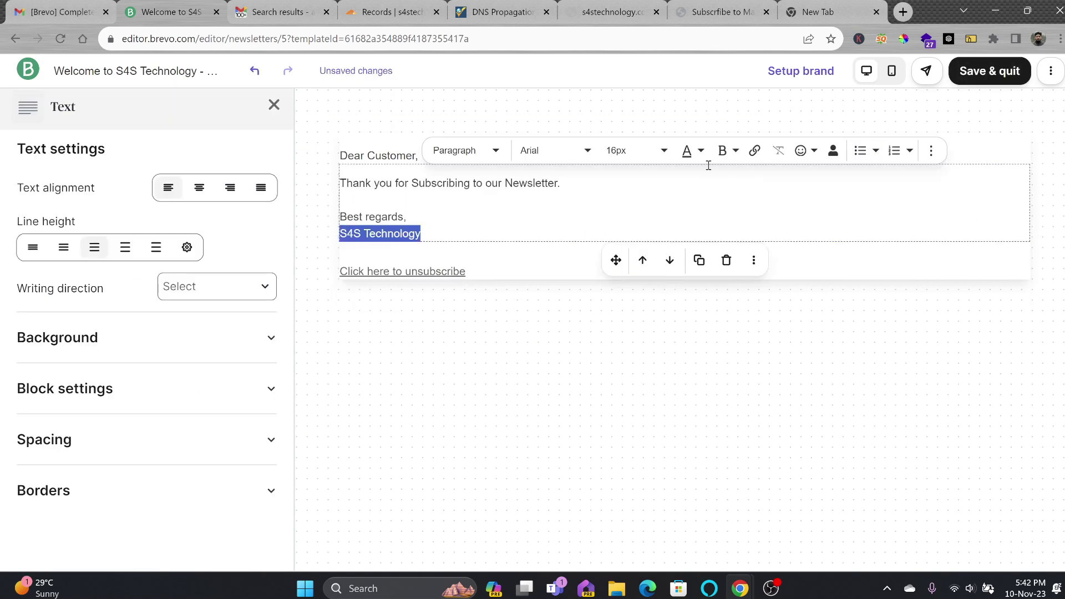
left_click(723, 150)
left_click(724, 177)
left_click(500, 361)
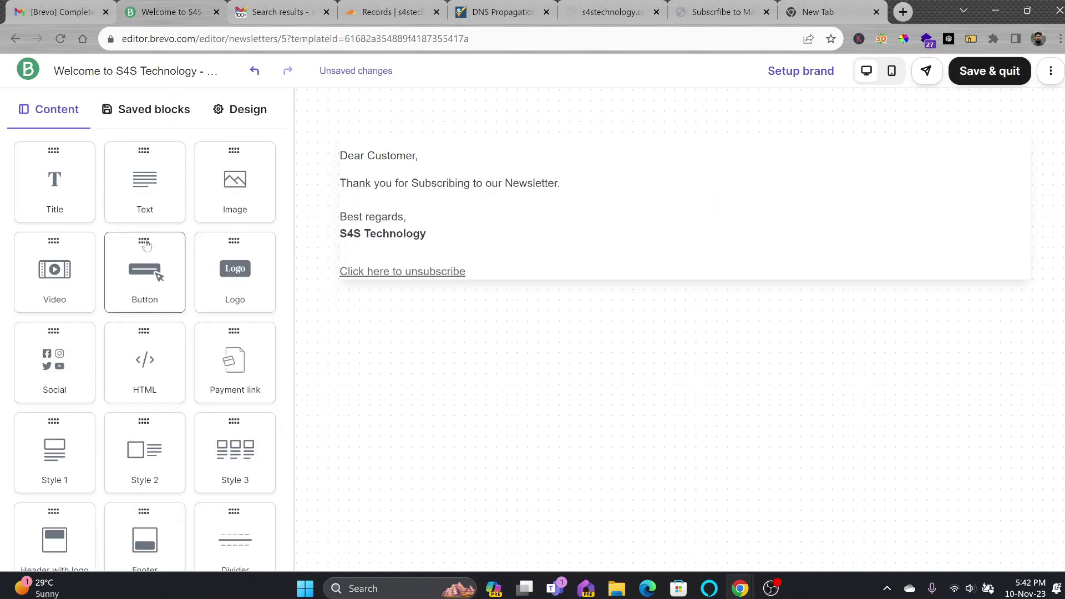
Insert the S4S logo from the image library at the top of the email and save
left_click_drag(222, 211, 383, 156)
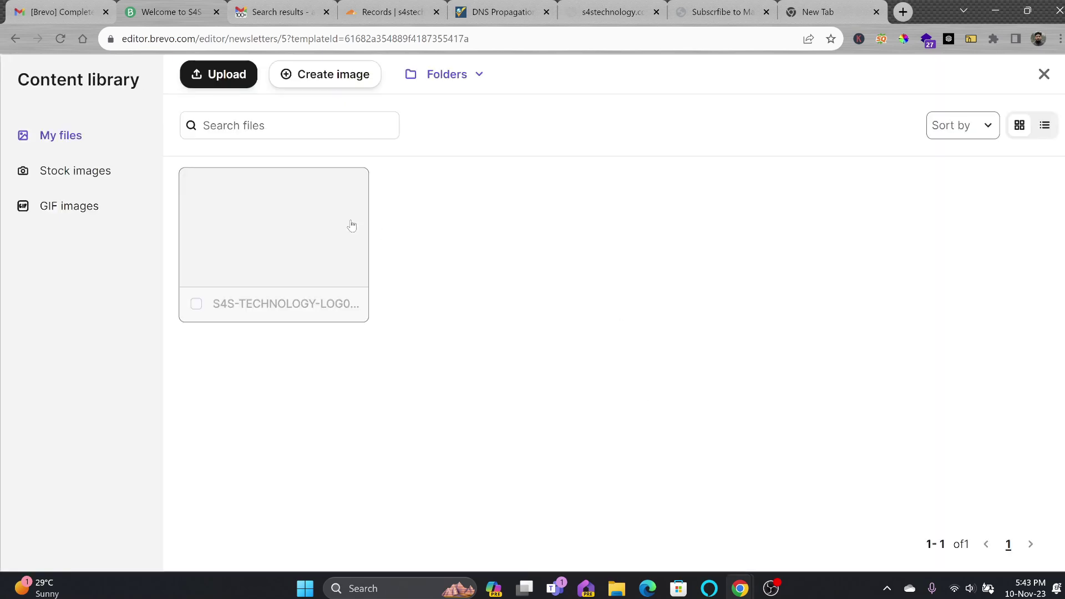
left_click(328, 240)
left_click(220, 80)
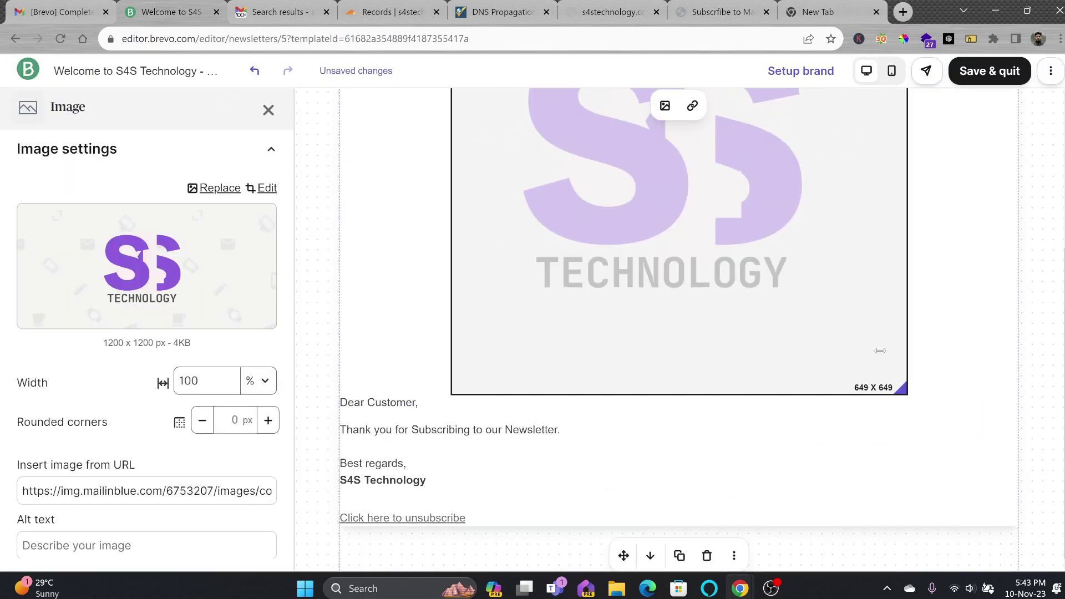
scroll(279, 433, "down", 3)
left_click(552, 379)
left_click(617, 447)
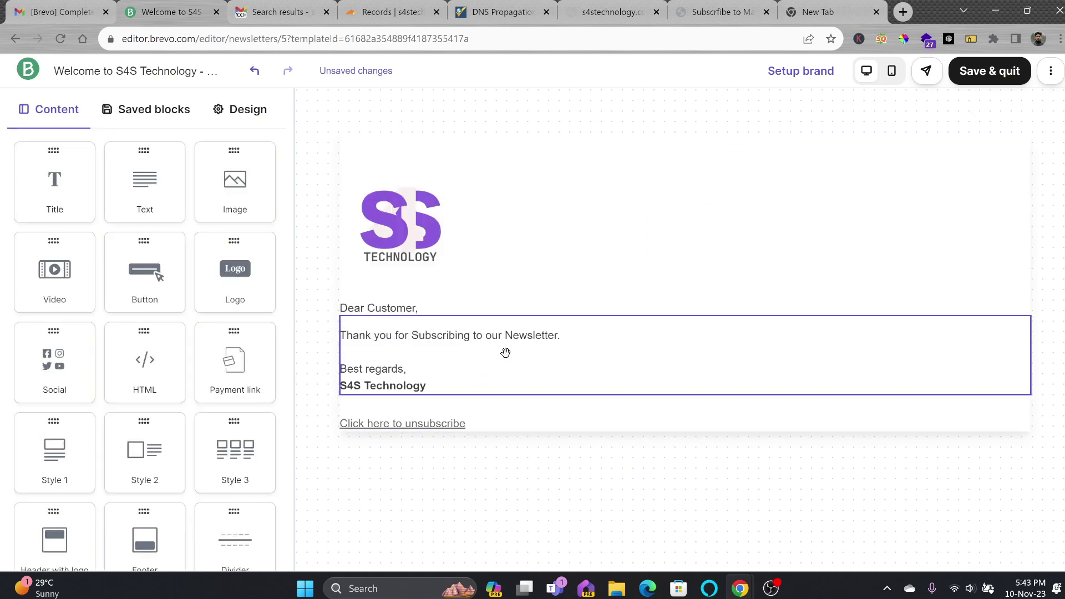
left_click(999, 71)
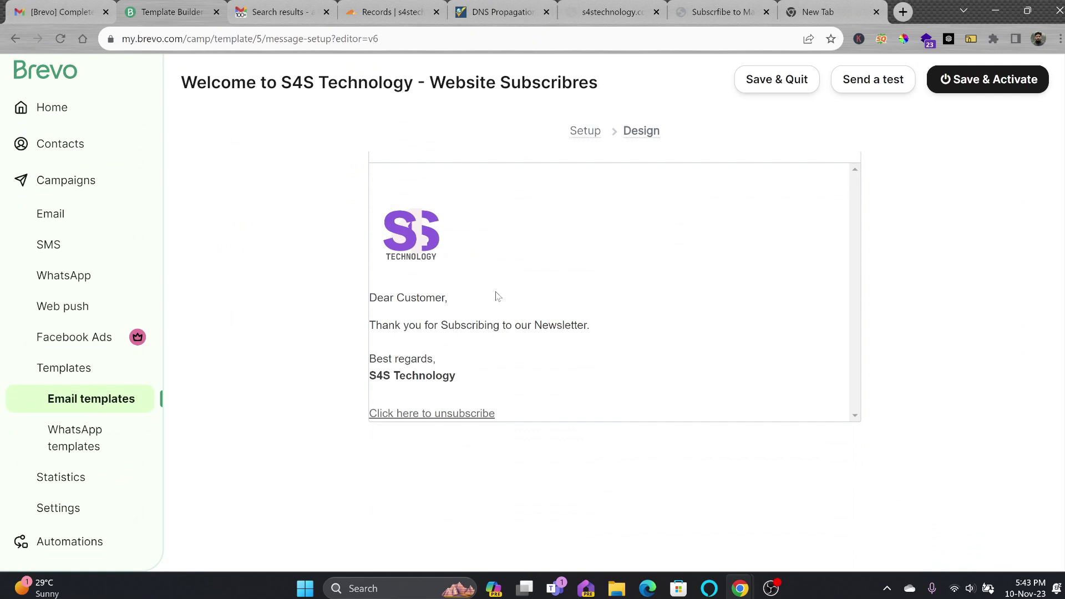
Save and activate the welcome template, check it under Email templates, then return to Campaigns
left_click(986, 120)
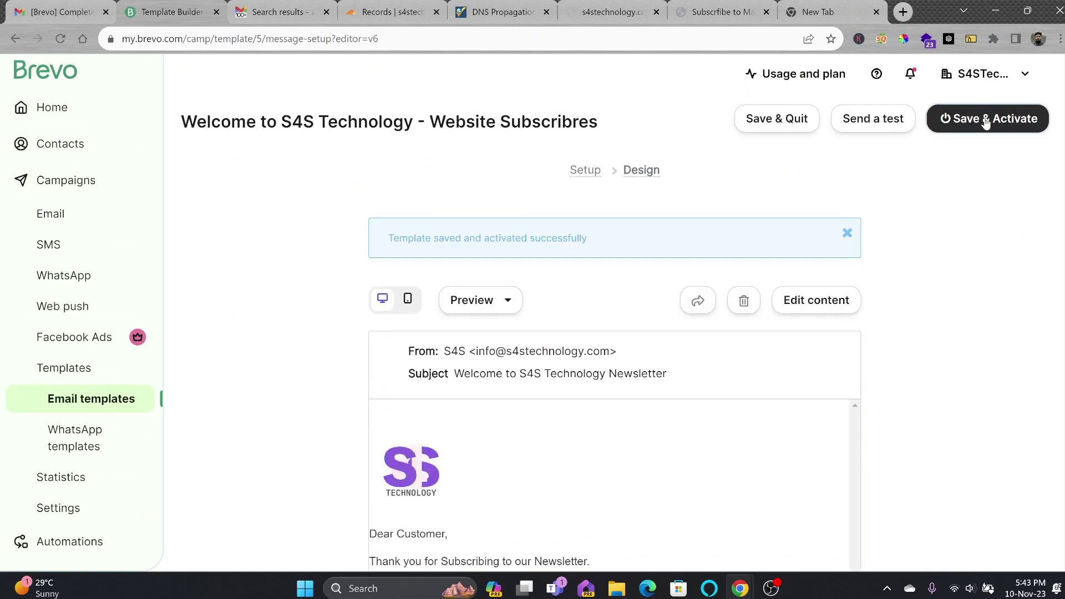
scroll(911, 183, "down", 5)
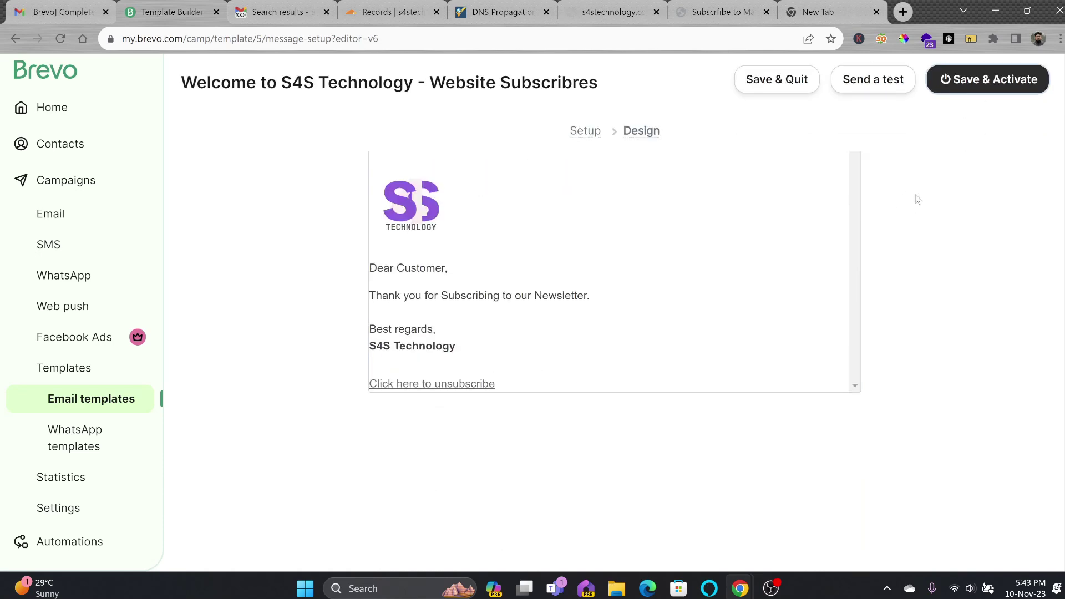
left_click(78, 372)
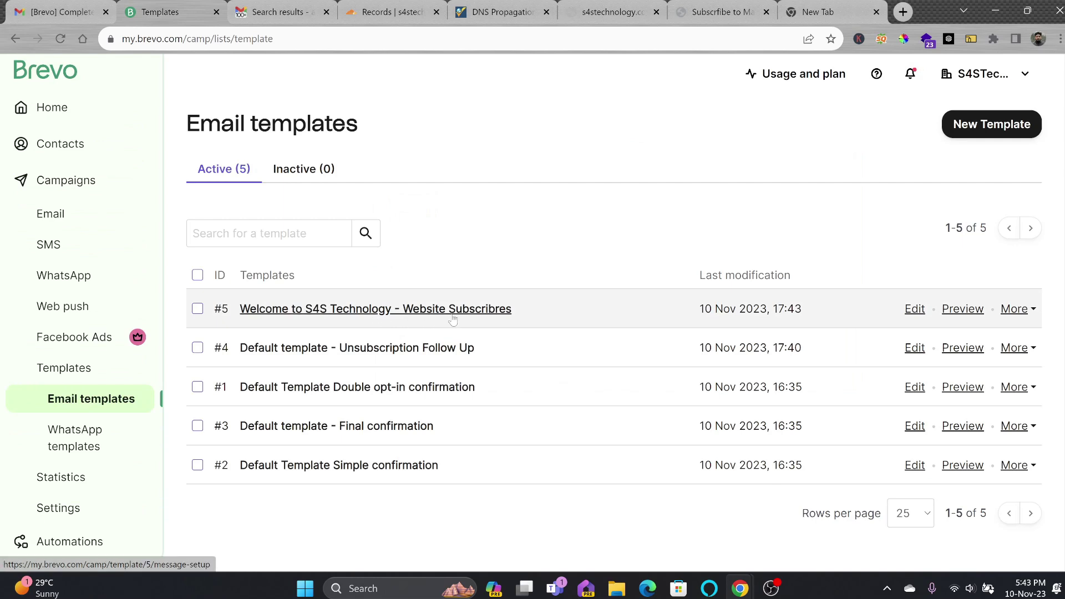
left_click(55, 186)
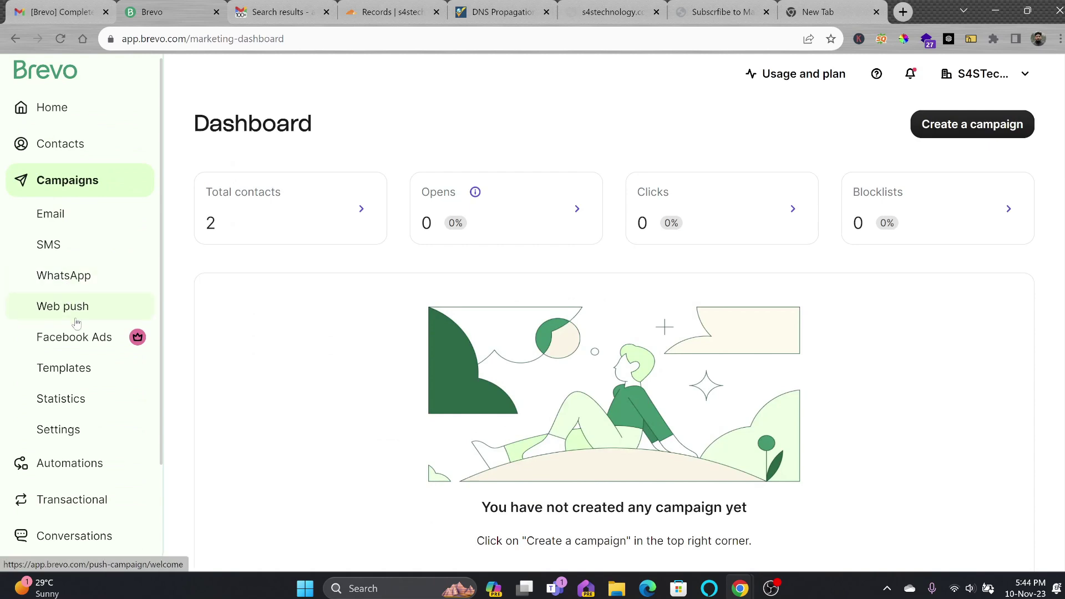
Start a new automation and browse the Improve engagement, Increase traffic, Increase revenue and Build relationships categories
left_click(67, 463)
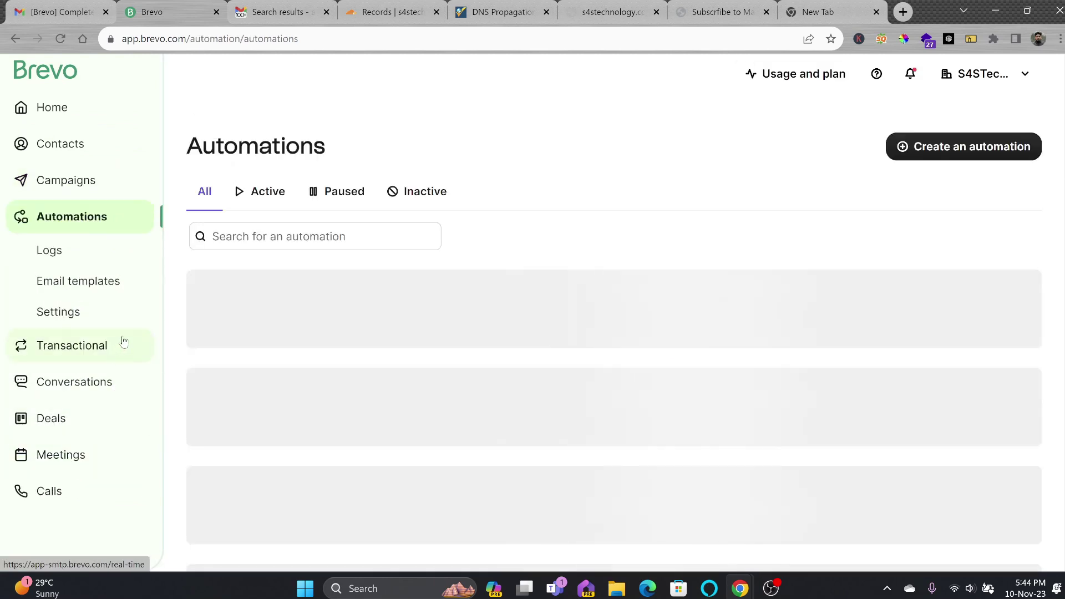
left_click(936, 154)
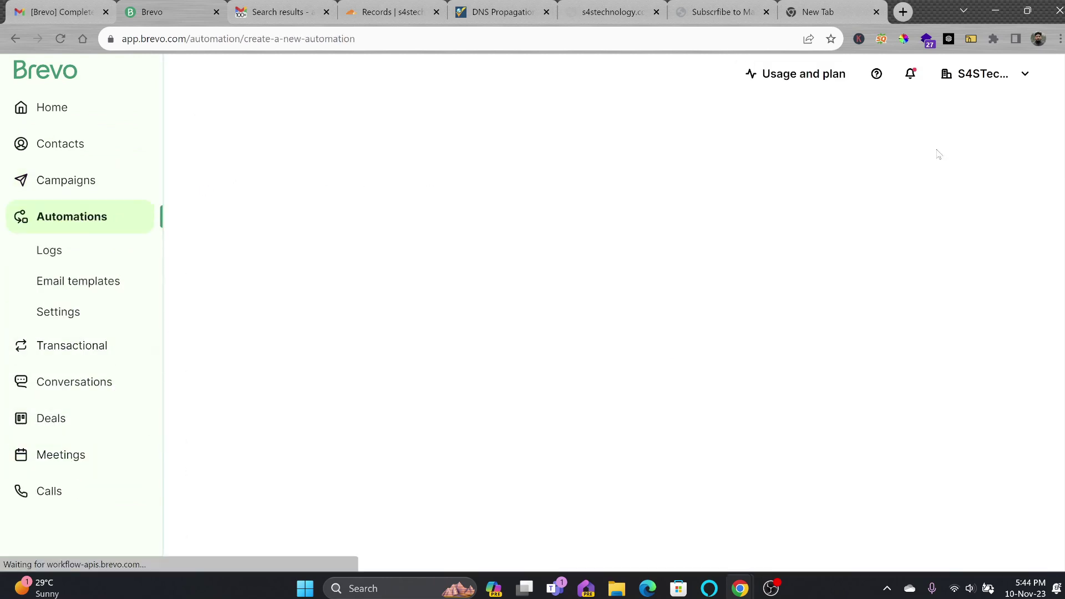
scroll(694, 272, "down", 1)
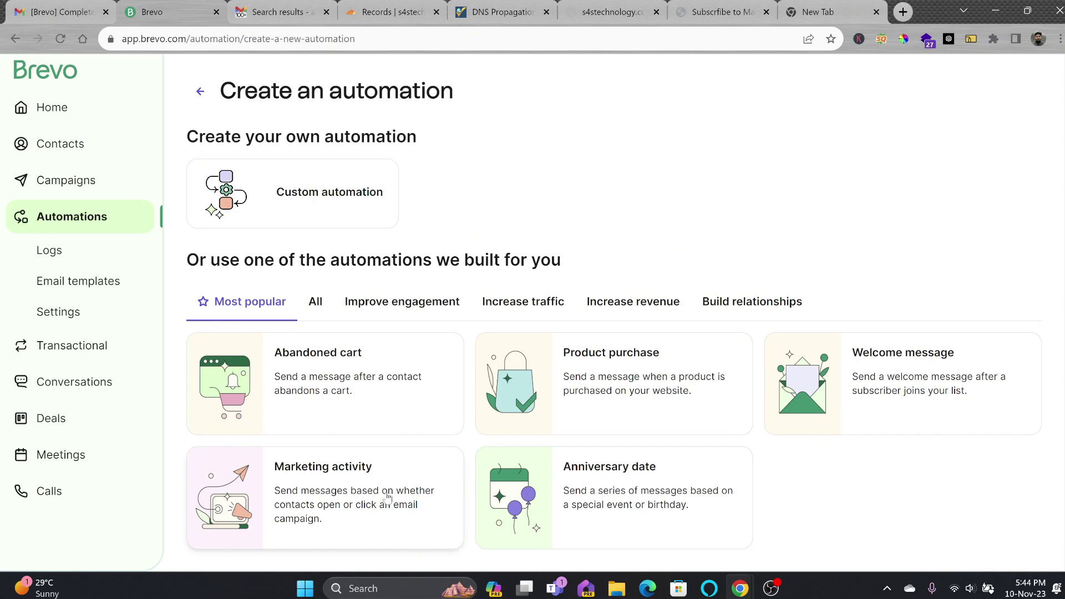
left_click(377, 311)
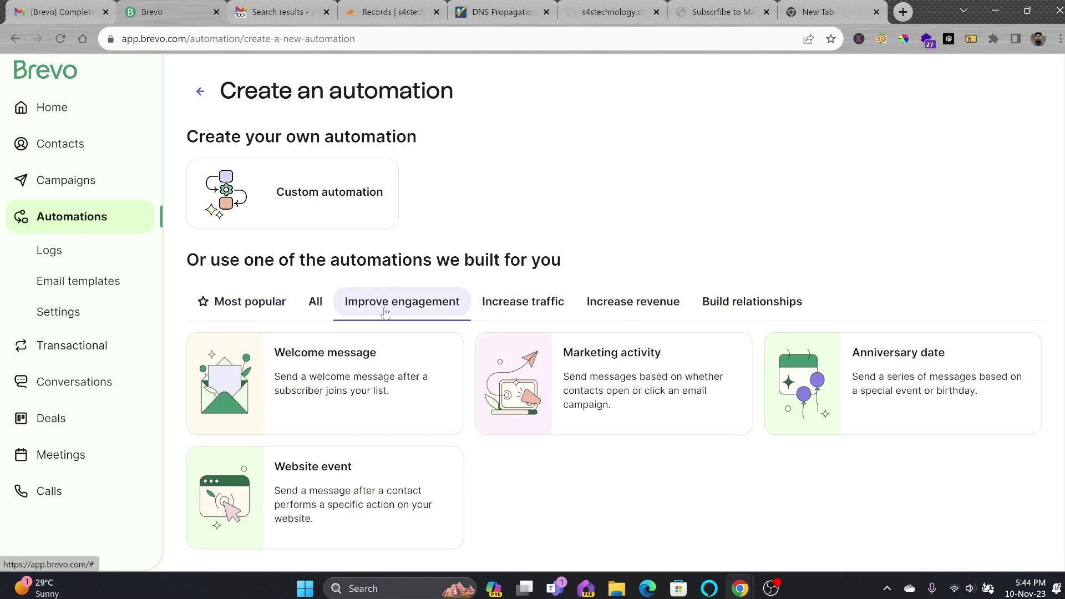
left_click(523, 306)
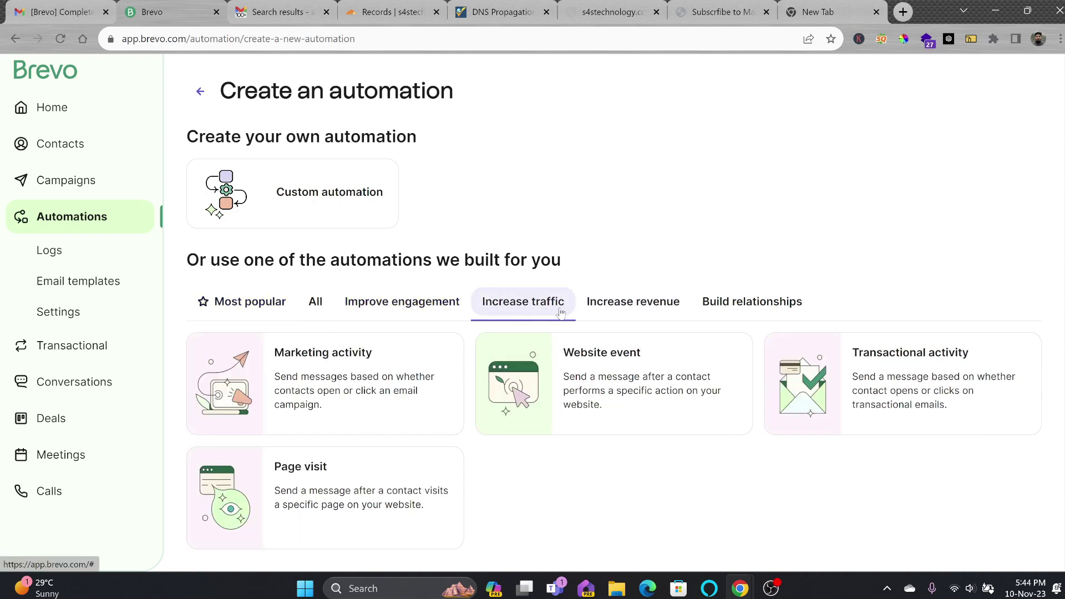
left_click(631, 309)
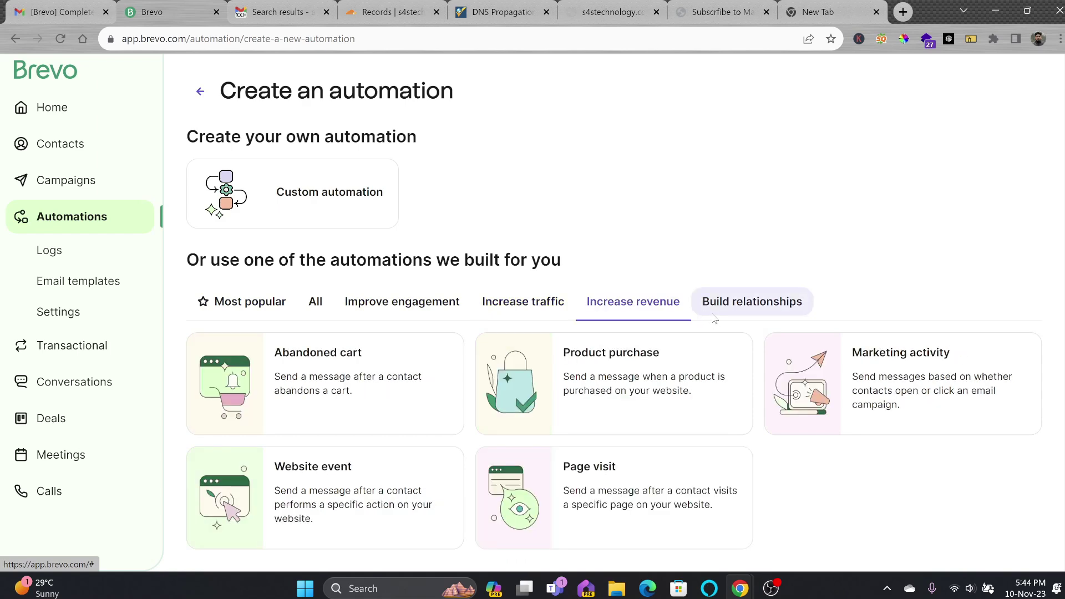
left_click(713, 315)
left_click(250, 342)
Preview the Welcome message automation flow, check the newsletter form, then close the preview
left_click(881, 414)
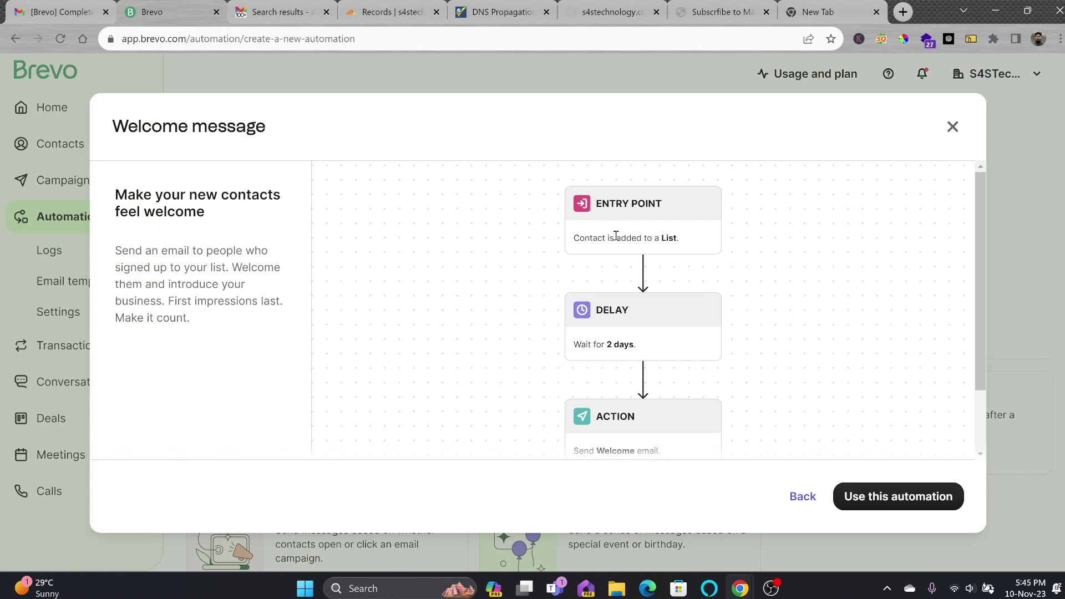
scroll(655, 267, "down", 1)
scroll(618, 291, "up", 1)
left_click(705, 12)
scroll(477, 343, "down", 2)
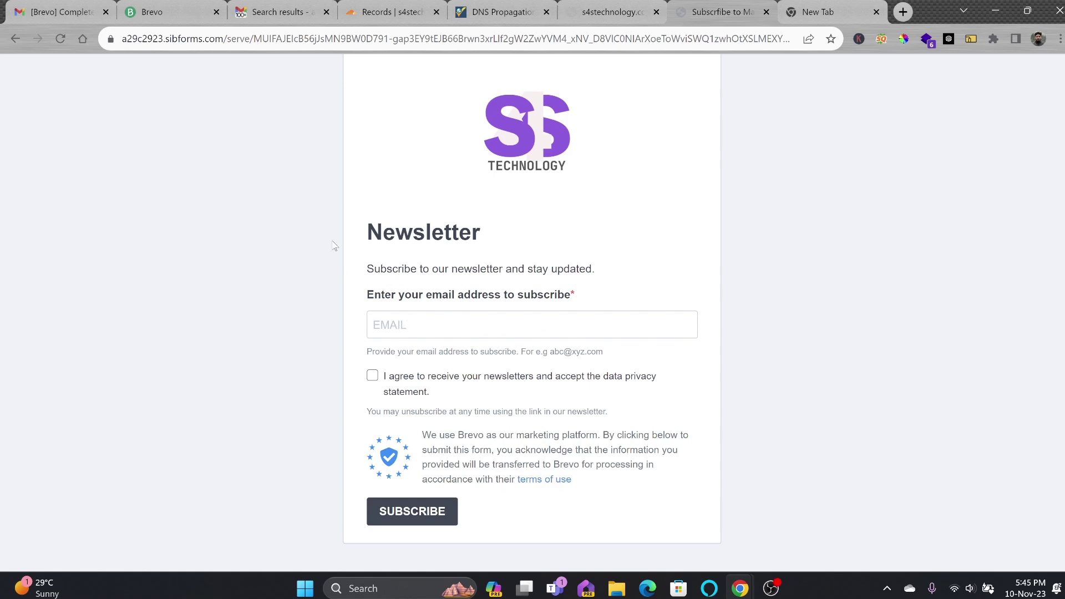
left_click(178, 9)
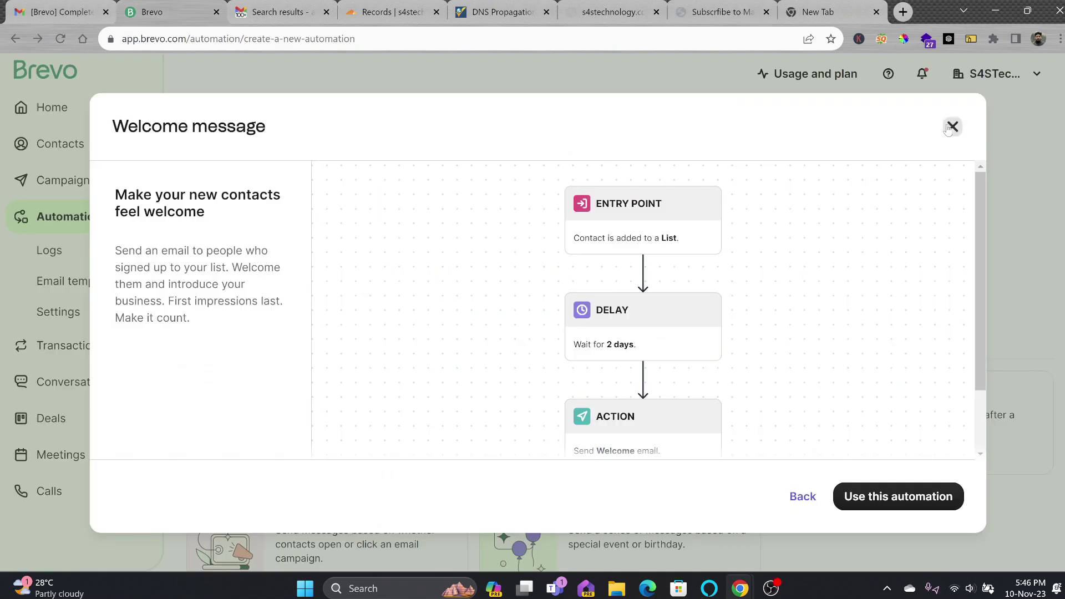
left_click(951, 126)
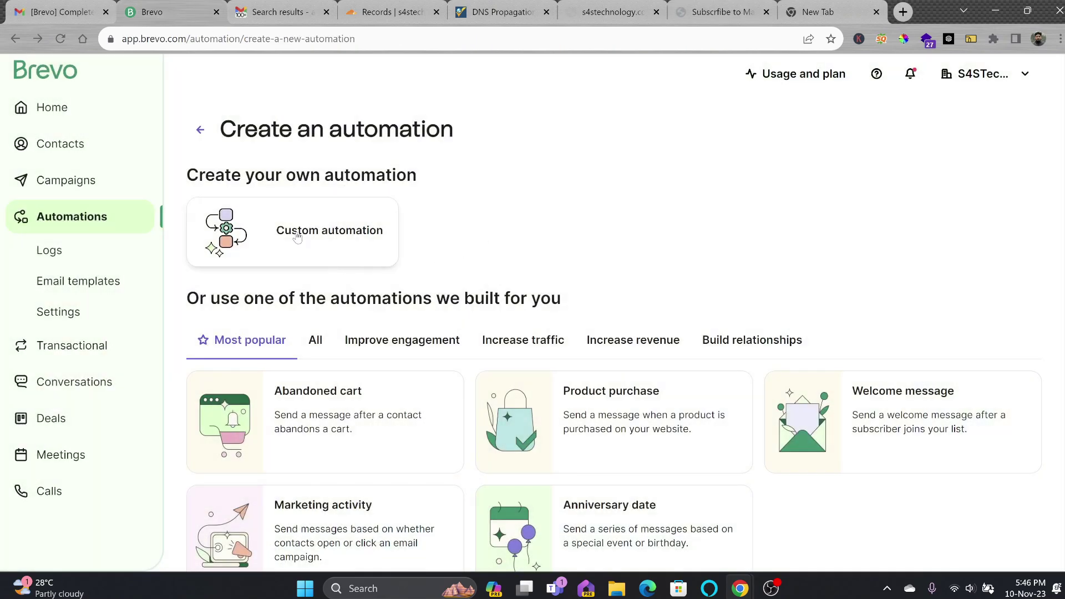
Create a custom automation named 'Welcome tEmail for NewsLetter' and begin adding its entry point
left_click(298, 238)
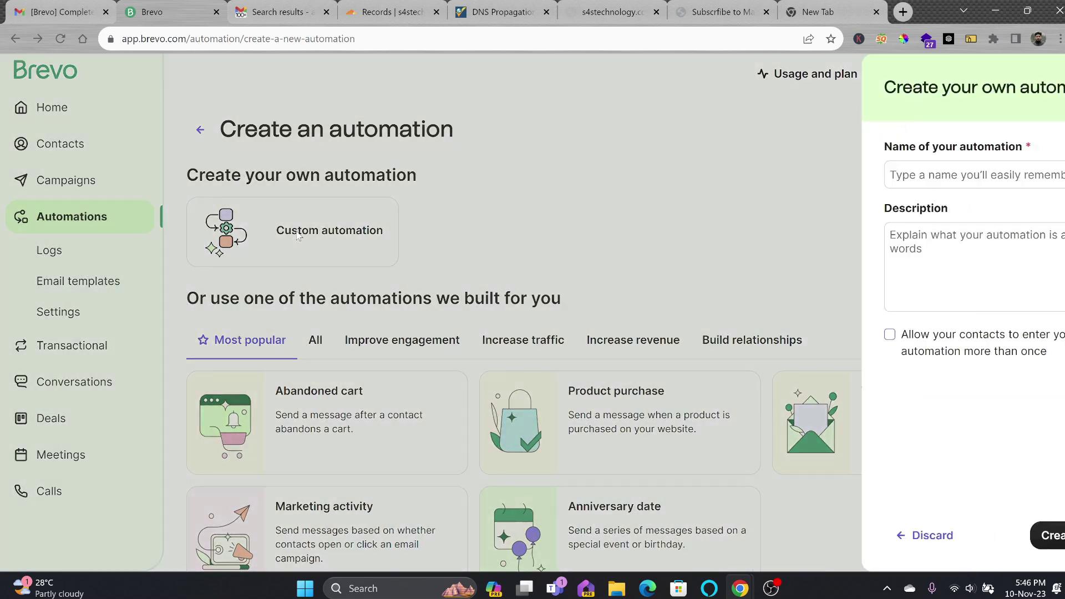
left_click(843, 175)
type("Welcome t")
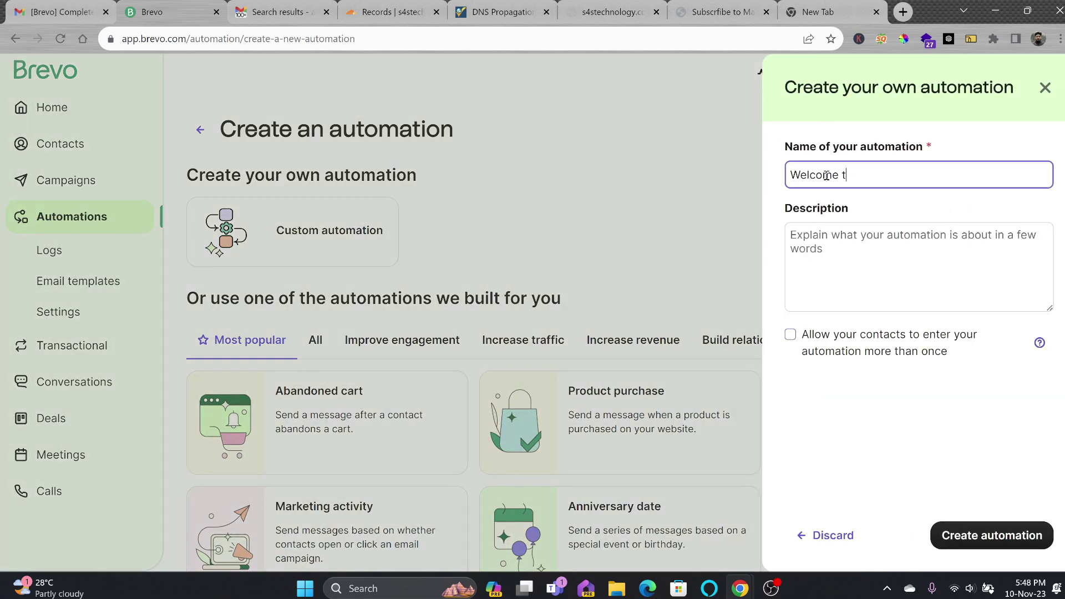
type("Email for NewsLetter")
left_click(1028, 536)
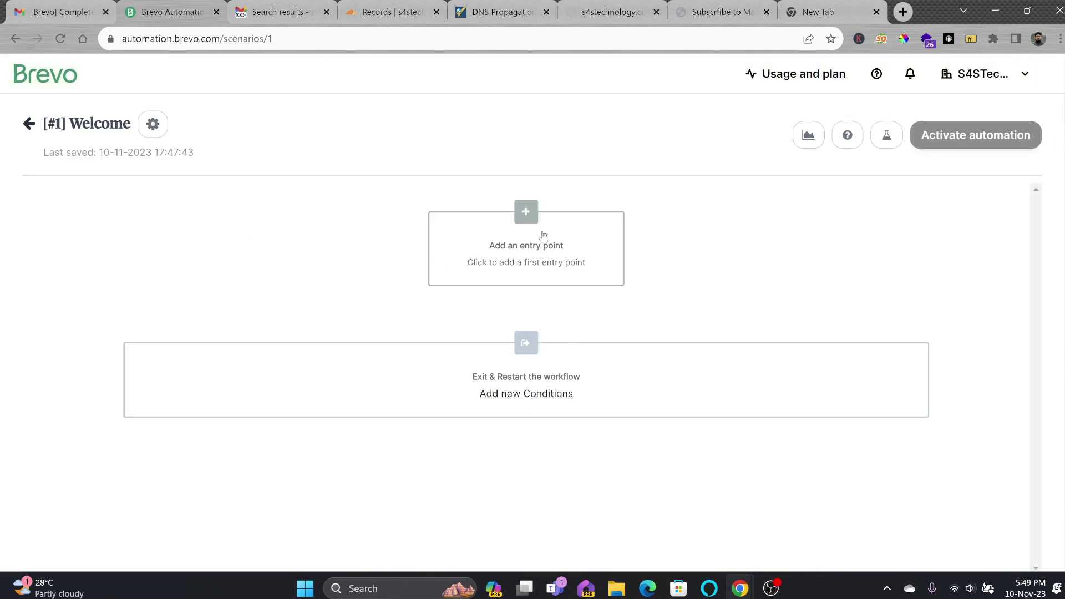
left_click(543, 226)
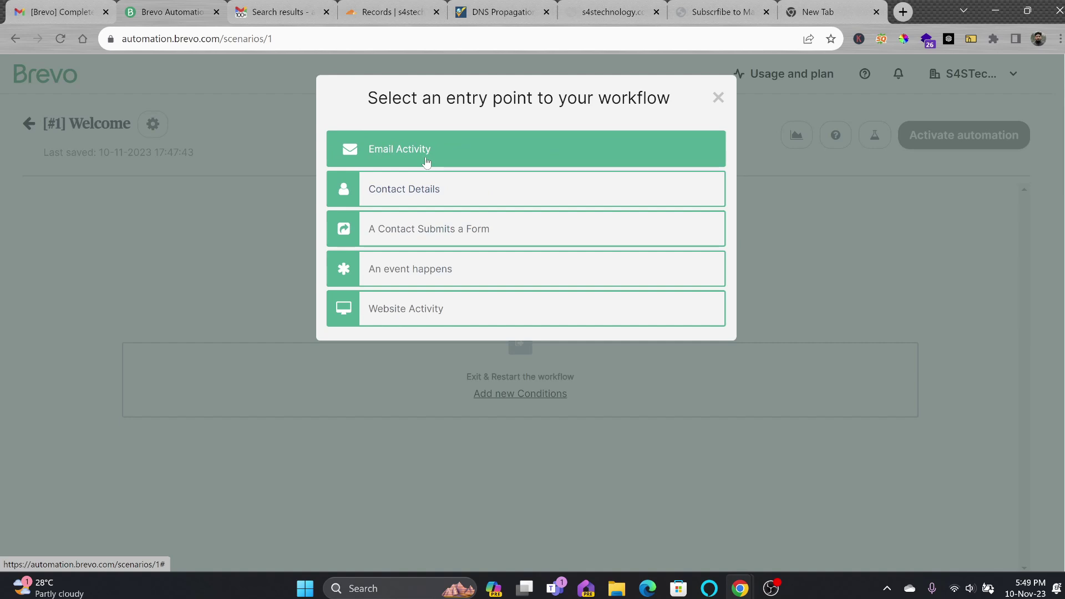
Trigger the workflow when a contact is added to the Subscribers from Website list
left_click(458, 198)
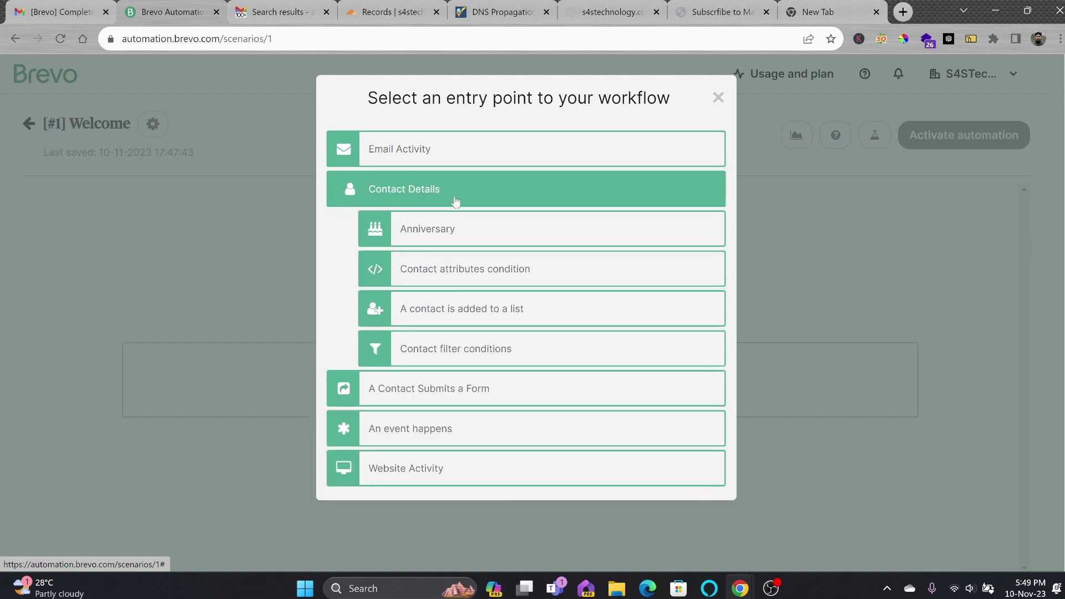
left_click(444, 316)
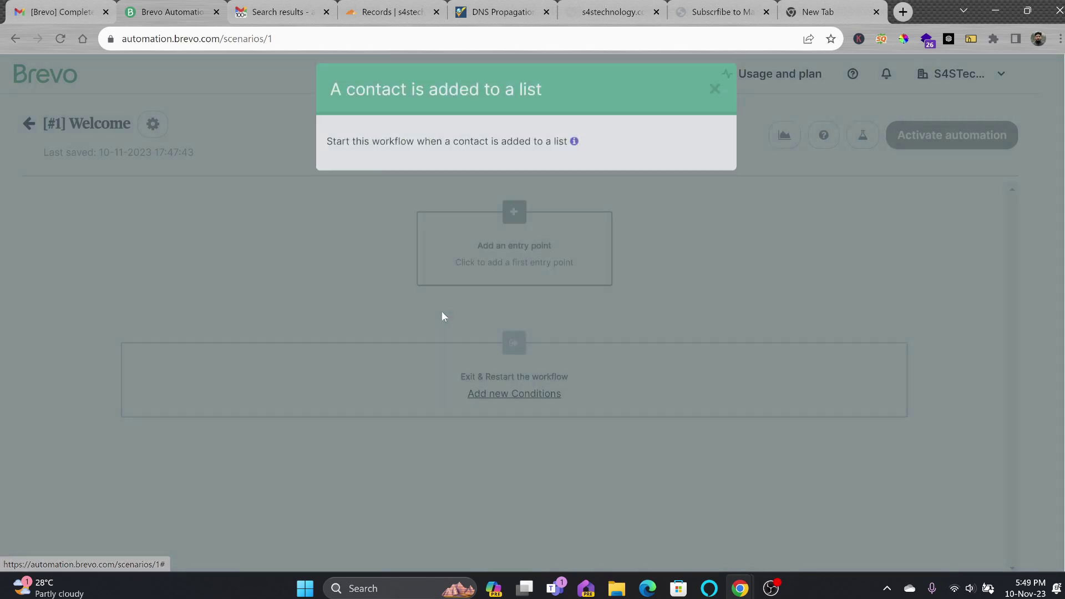
left_click(425, 206)
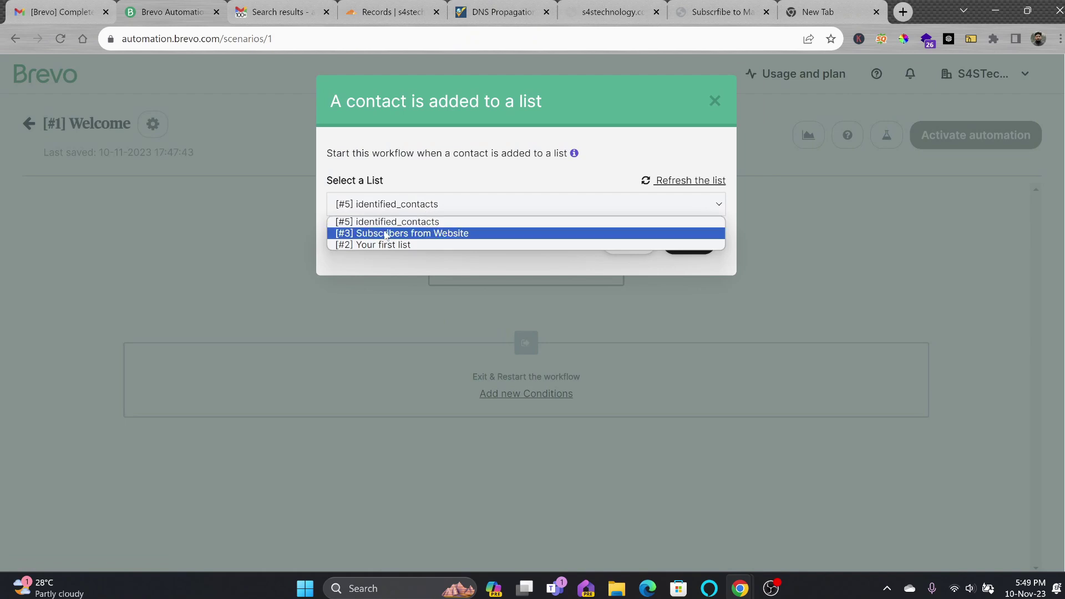
left_click(438, 233)
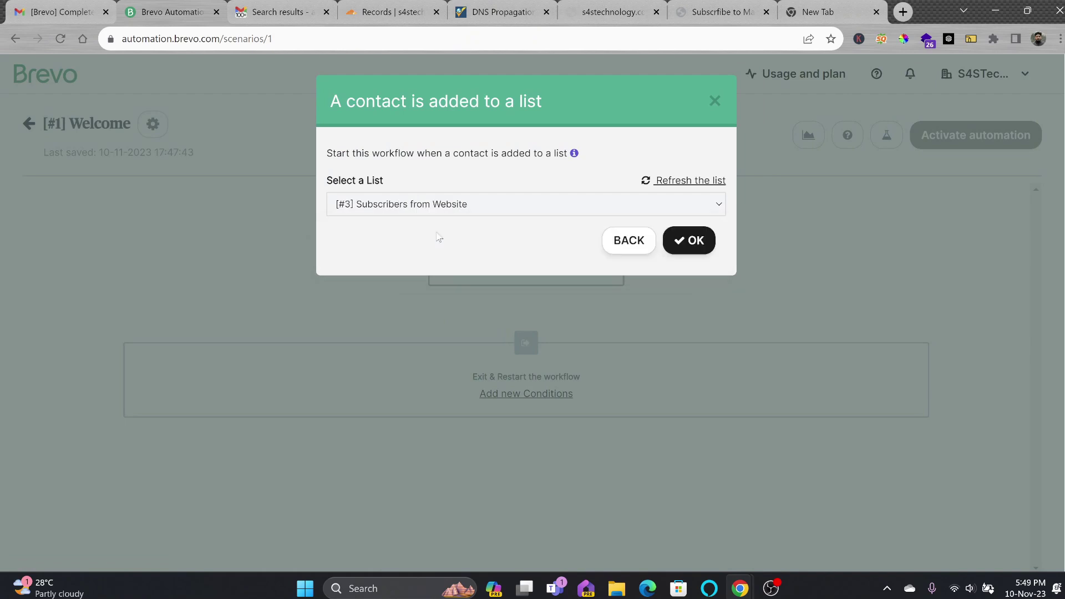
left_click(689, 240)
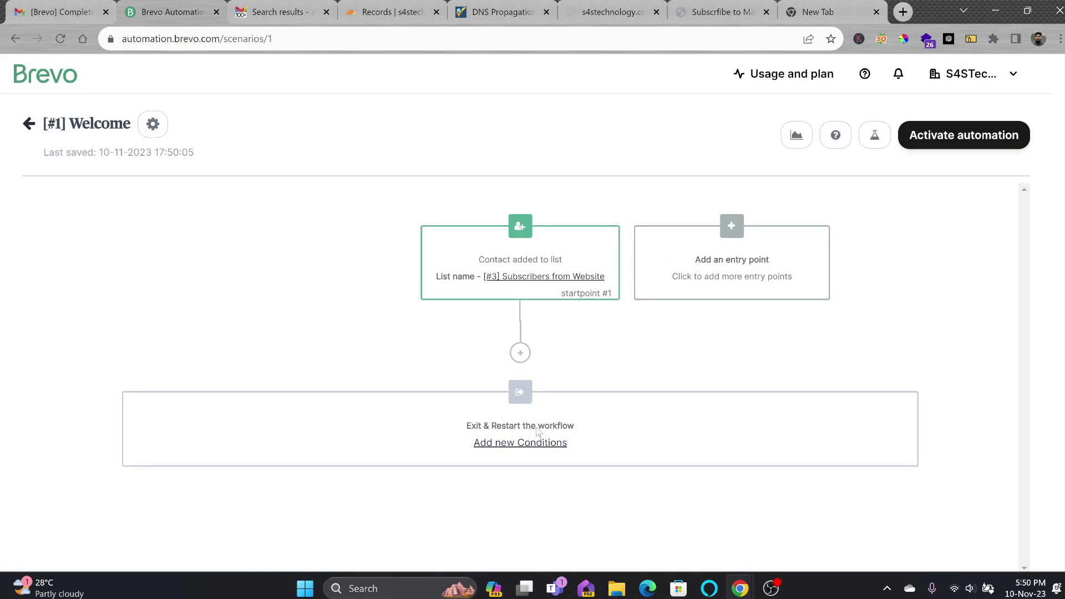
Add a Send Email step using the Welcome to S4S Technology template
left_click(521, 354)
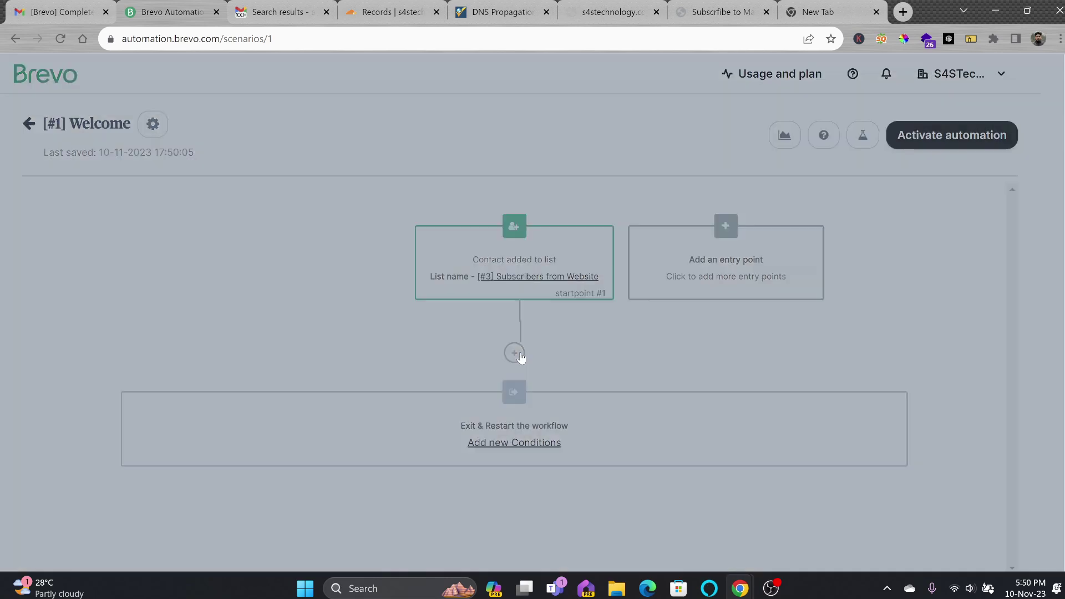
left_click(431, 189)
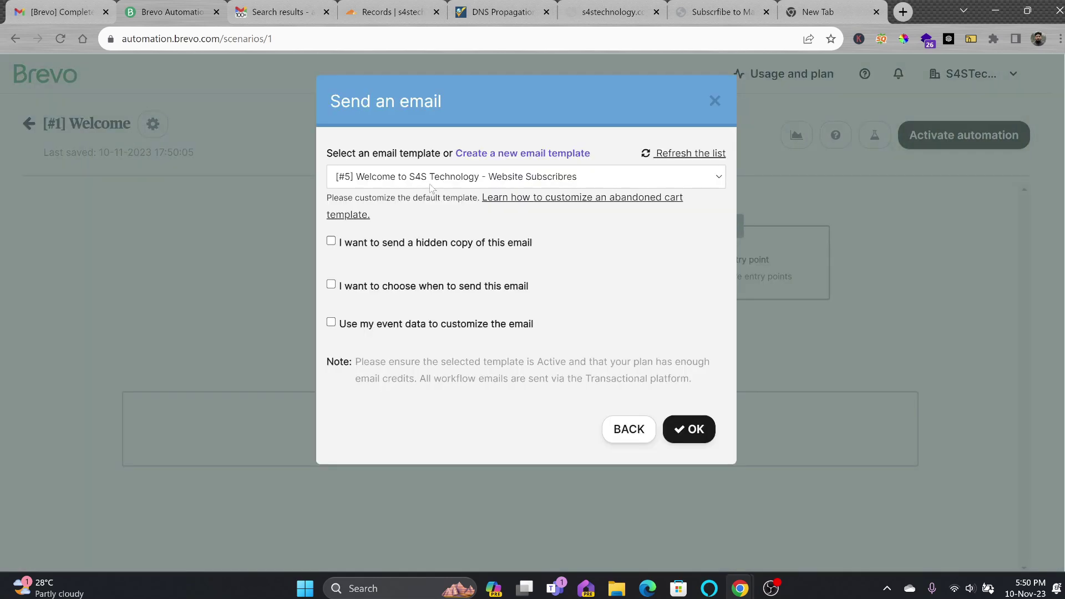
left_click(395, 181)
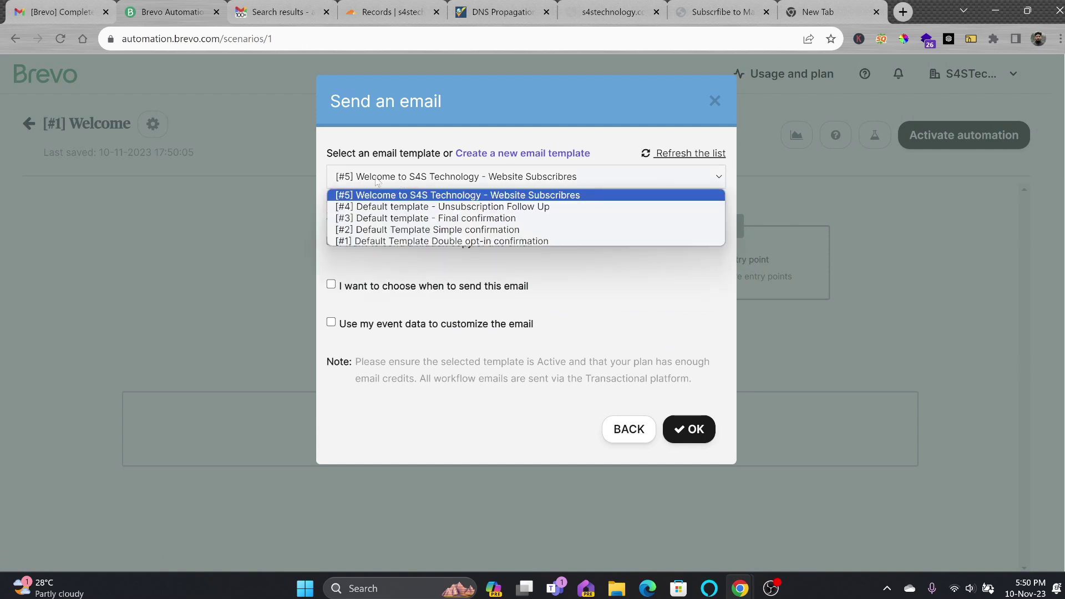
left_click(399, 182)
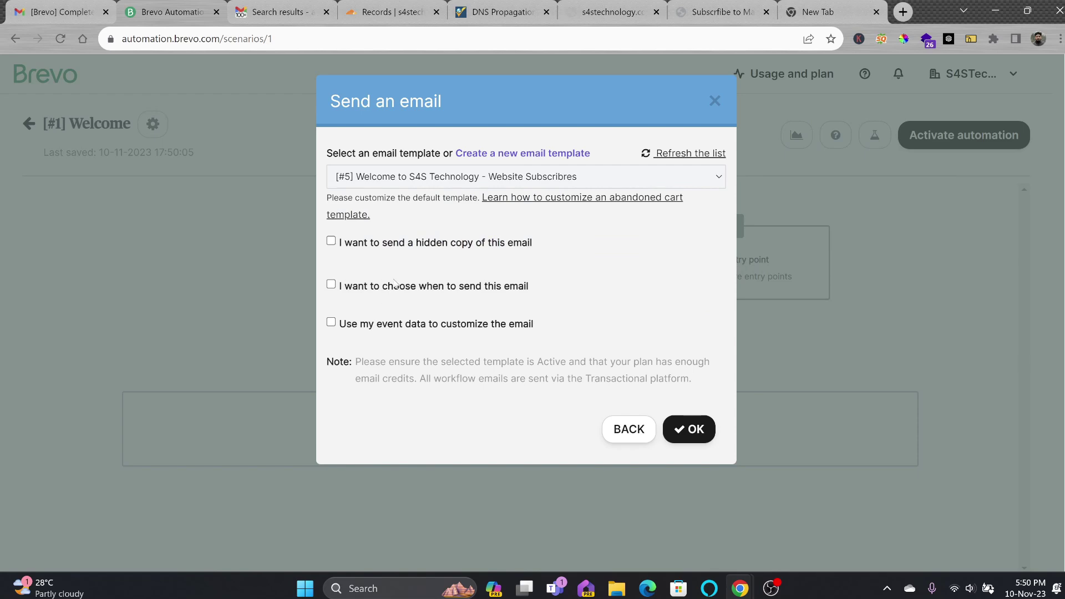
left_click(701, 431)
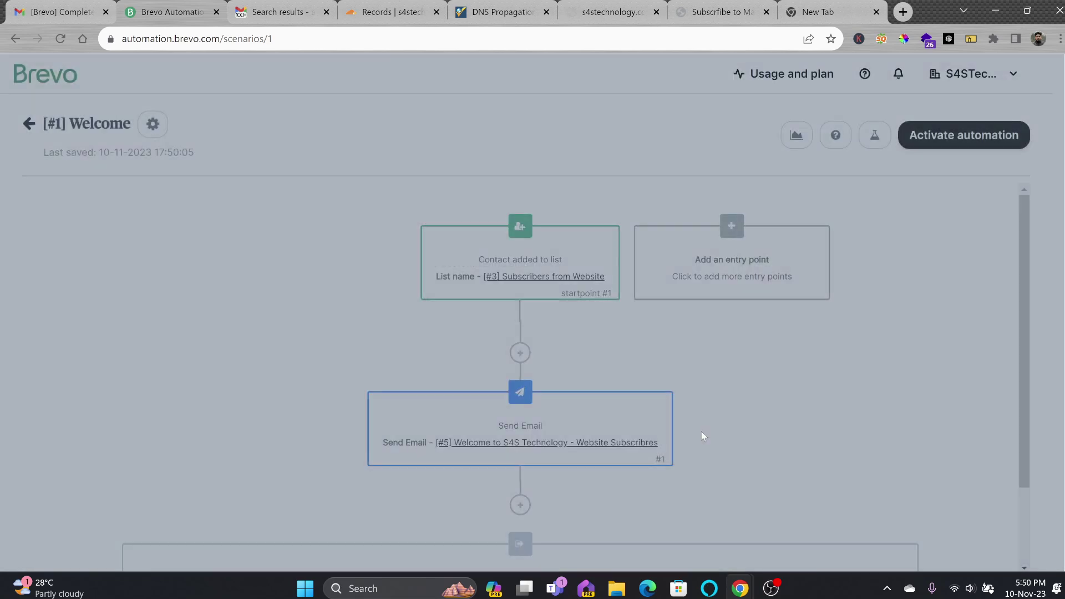
Insert a new step above the welcome email and browse the step choices
scroll(697, 420, "down", 2)
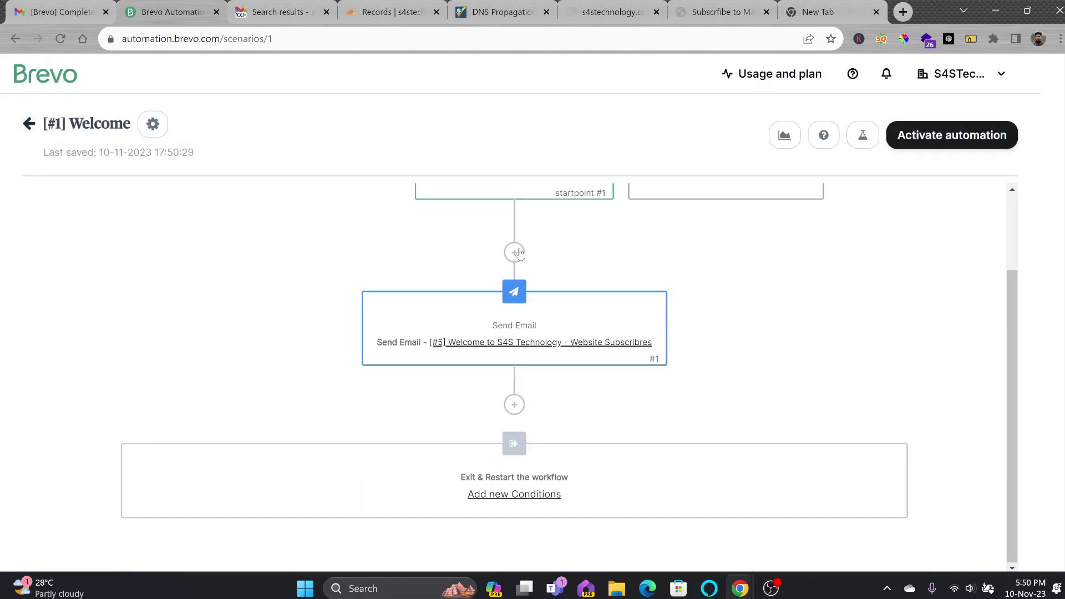
left_click(514, 254)
scroll(492, 258, "down", 5)
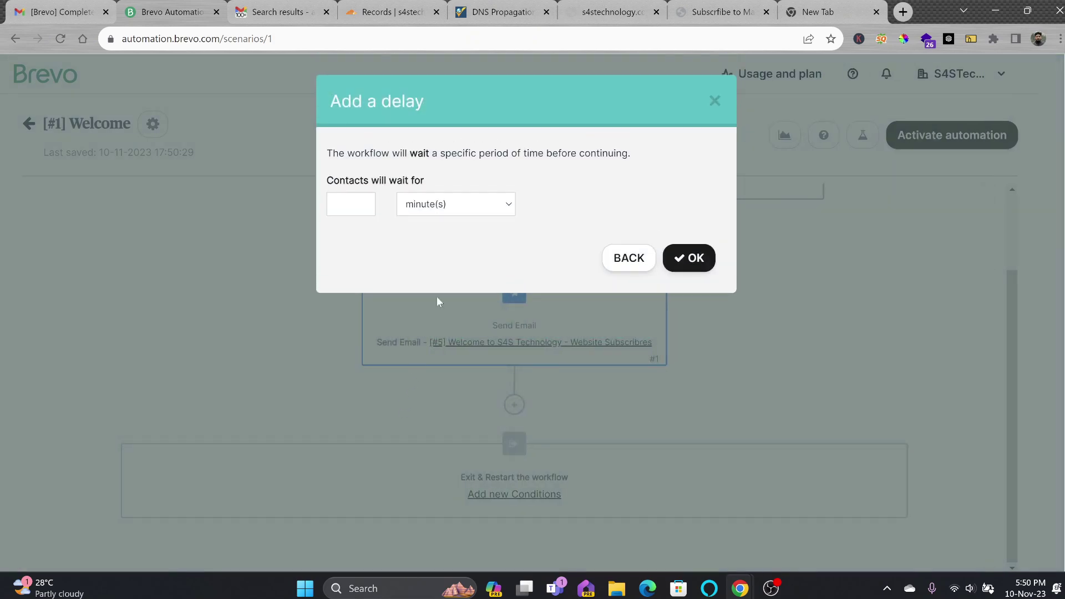
Insert a 1-minute delay before the welcome email
left_click(369, 204)
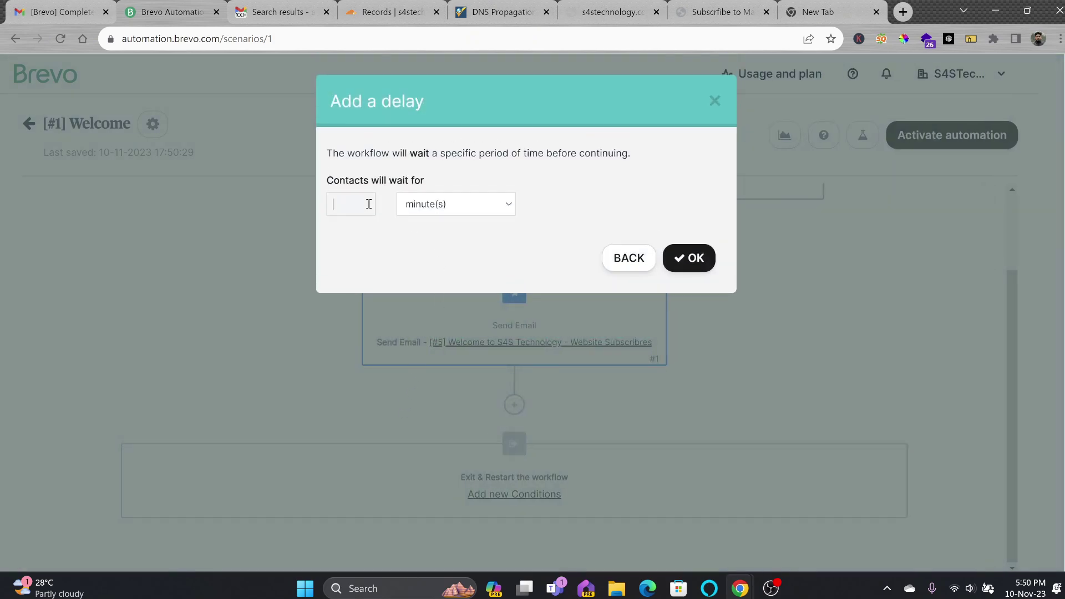
left_click(693, 260)
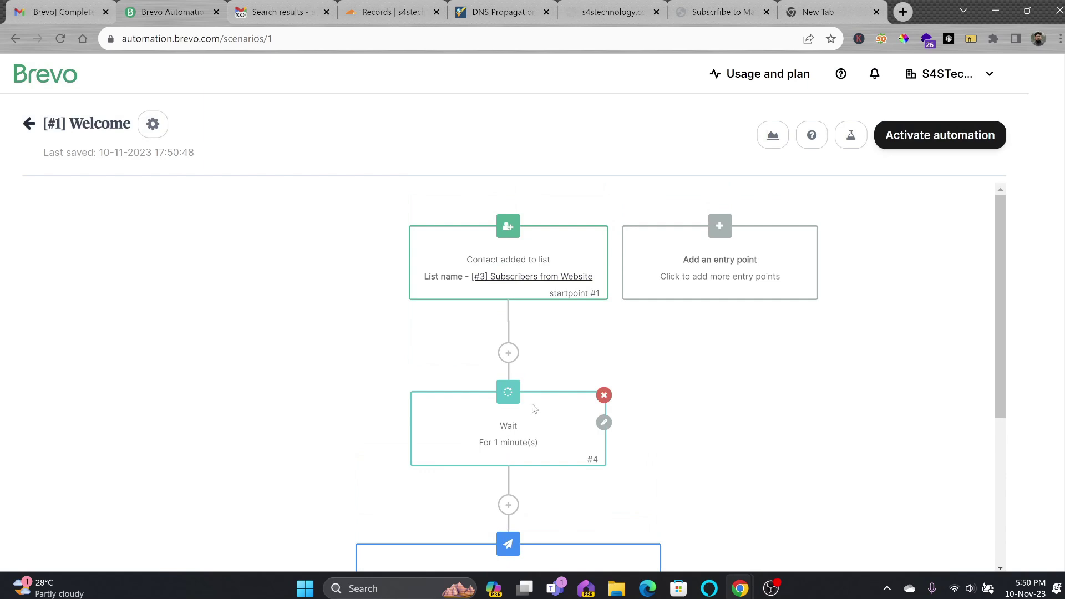
scroll(534, 409, "down", 3)
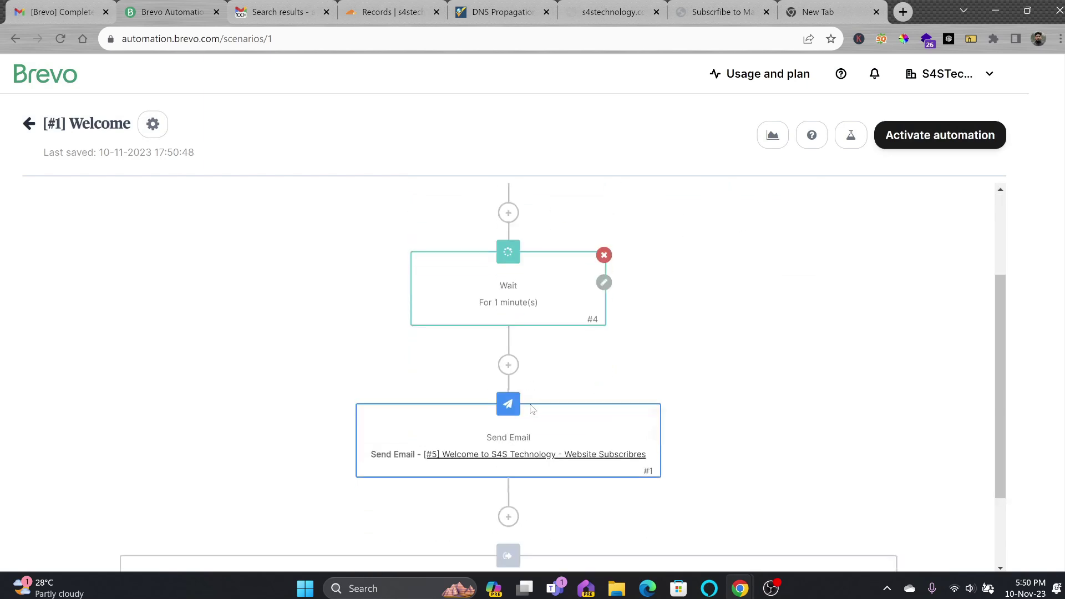
Activate the automation and edit the workflow name in its settings
left_click(902, 138)
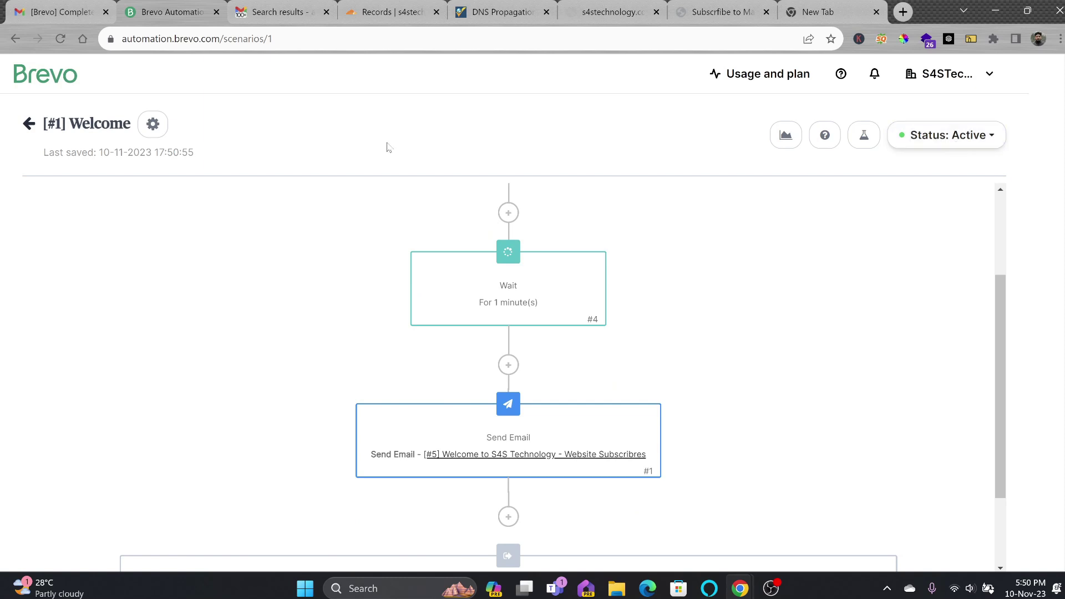
left_click(151, 124)
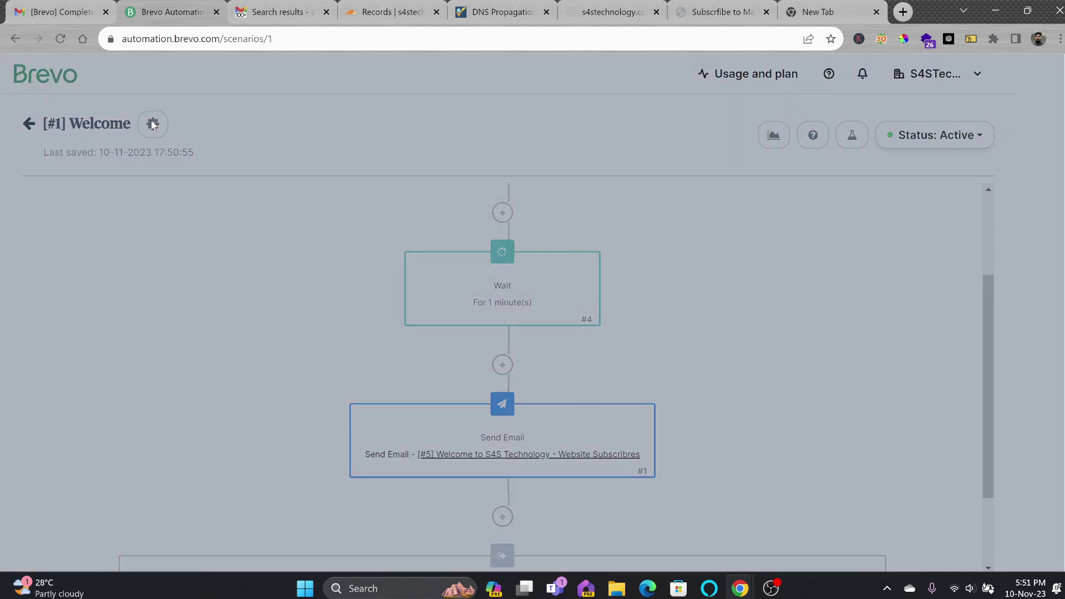
left_click(422, 173)
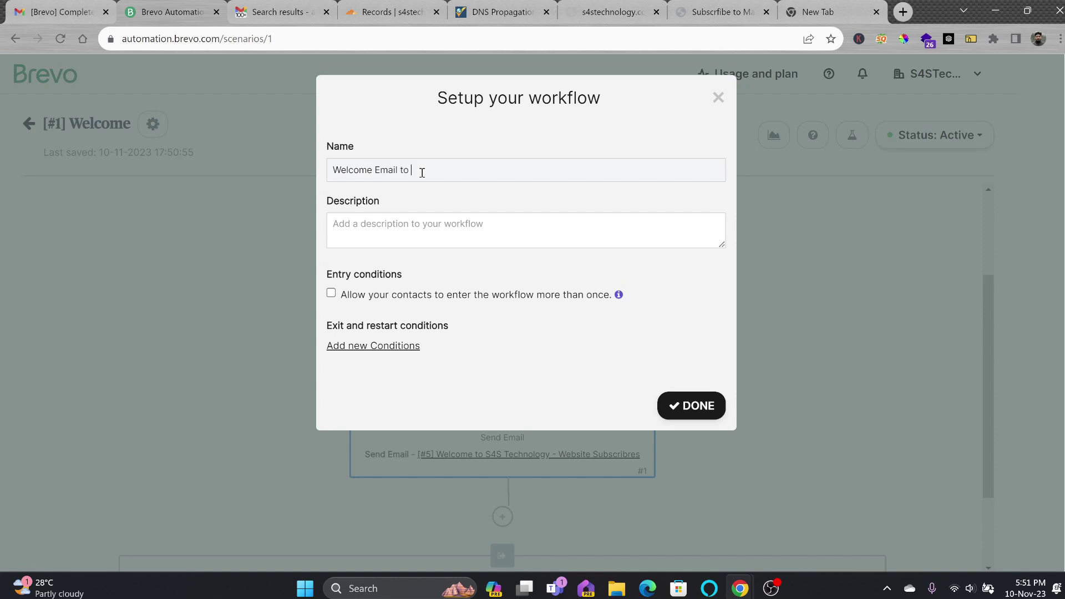
Rename the workflow 'Welcome Email to Newsletter Subscriber', review its nodes, and return to Automations
type("Email to Newsletter Subscriber")
left_click(688, 404)
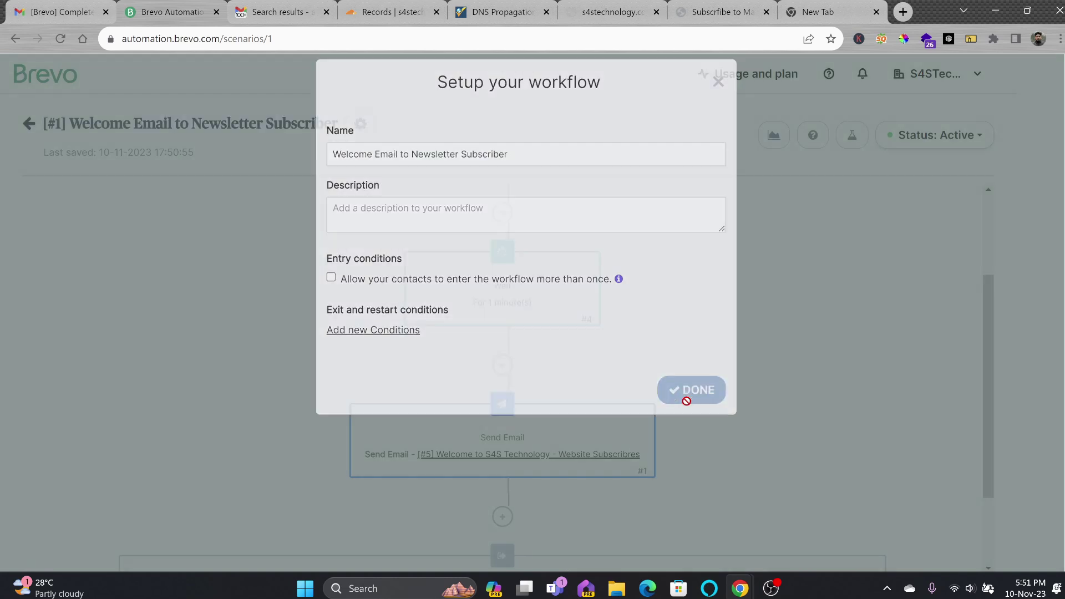
scroll(562, 273, "up", 2)
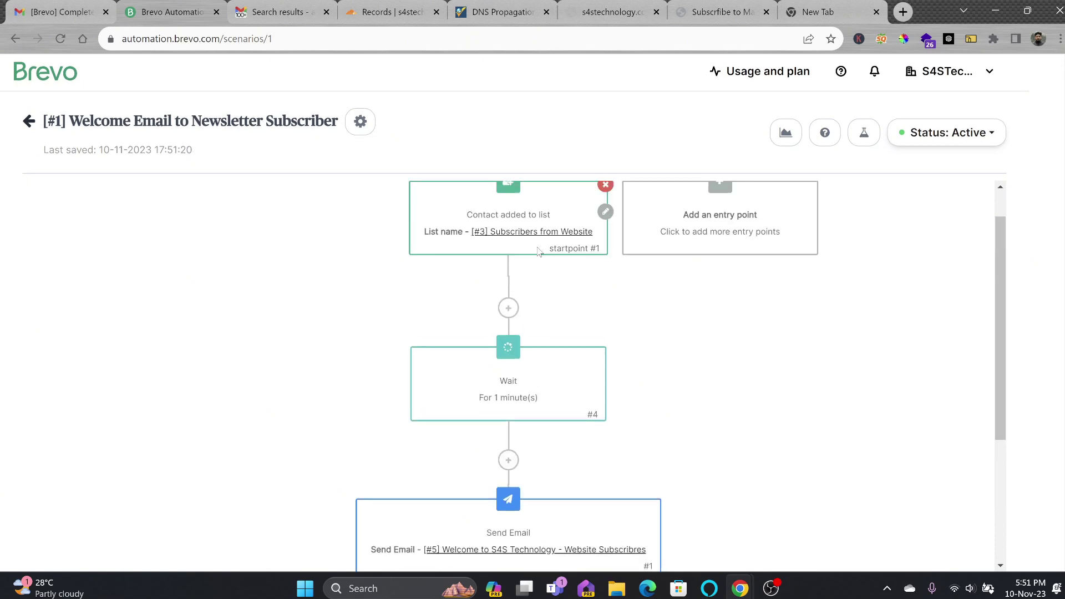
scroll(509, 264, "up", 1)
scroll(525, 268, "down", 3)
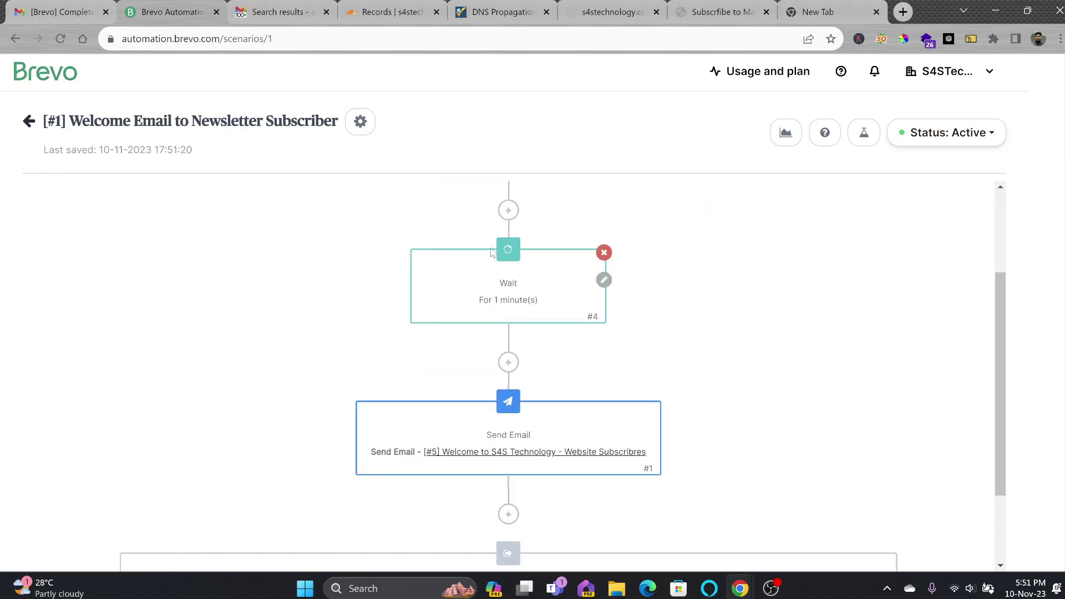
scroll(505, 302, "down", 2)
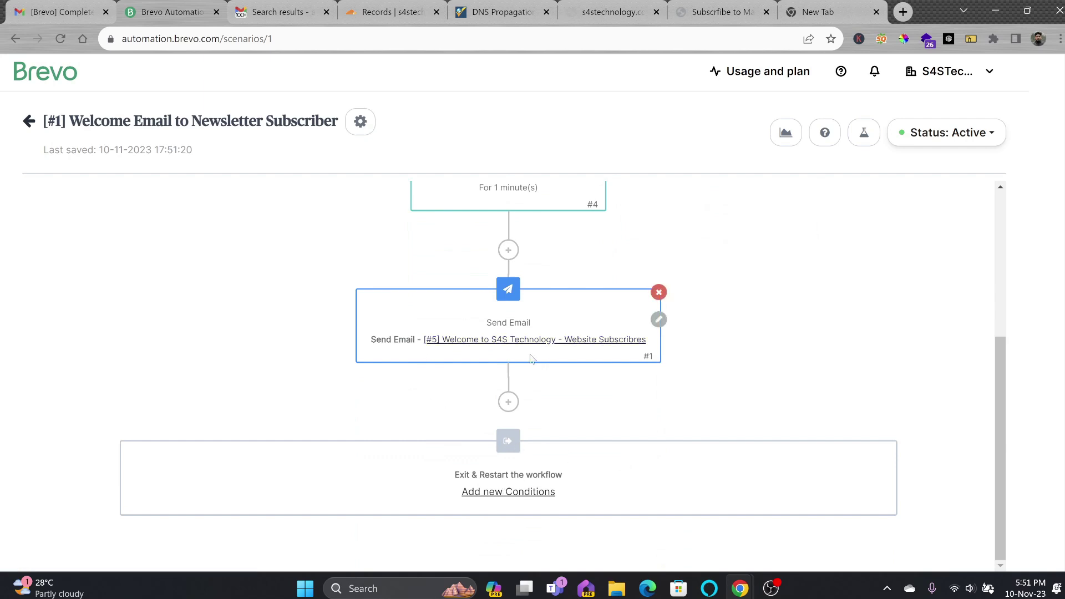
left_click(37, 128)
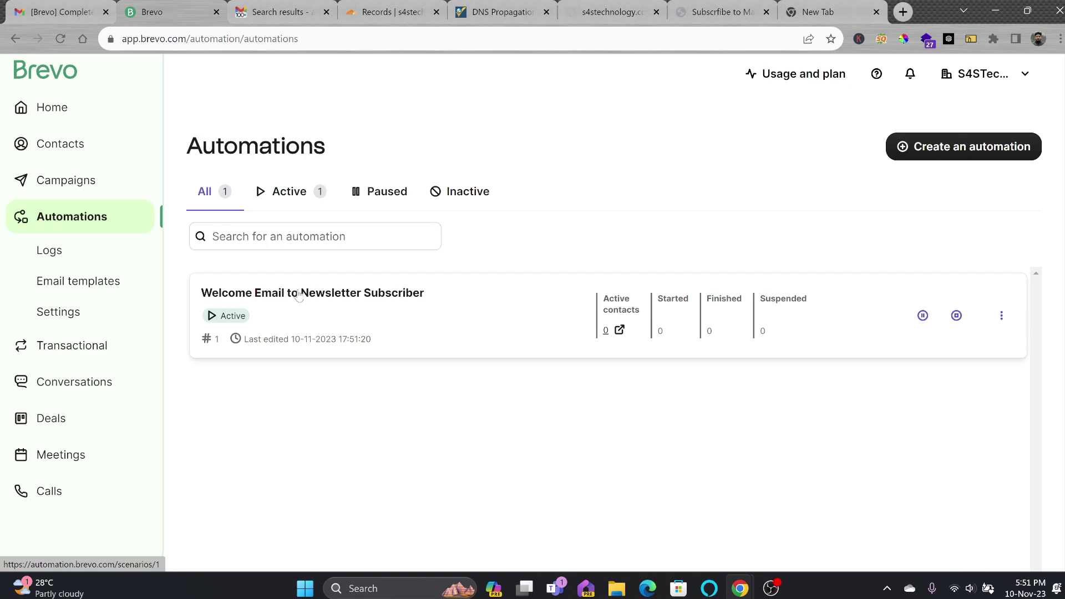
Permanently delete the single contact in Subscribers from Website, confirming with 1
left_click(60, 143)
left_click(49, 177)
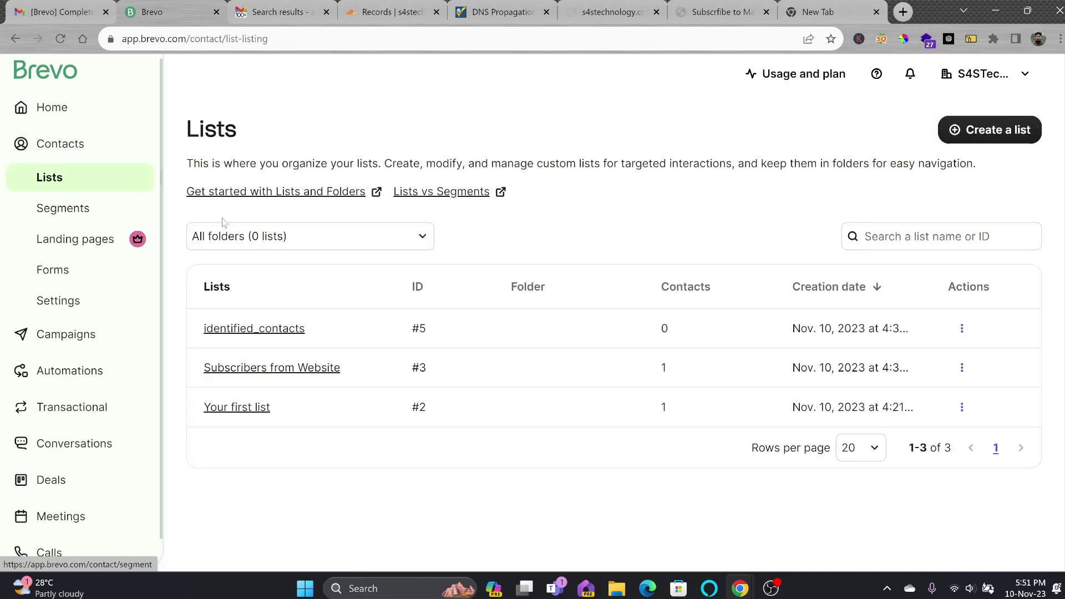
left_click(208, 368)
left_click(209, 476)
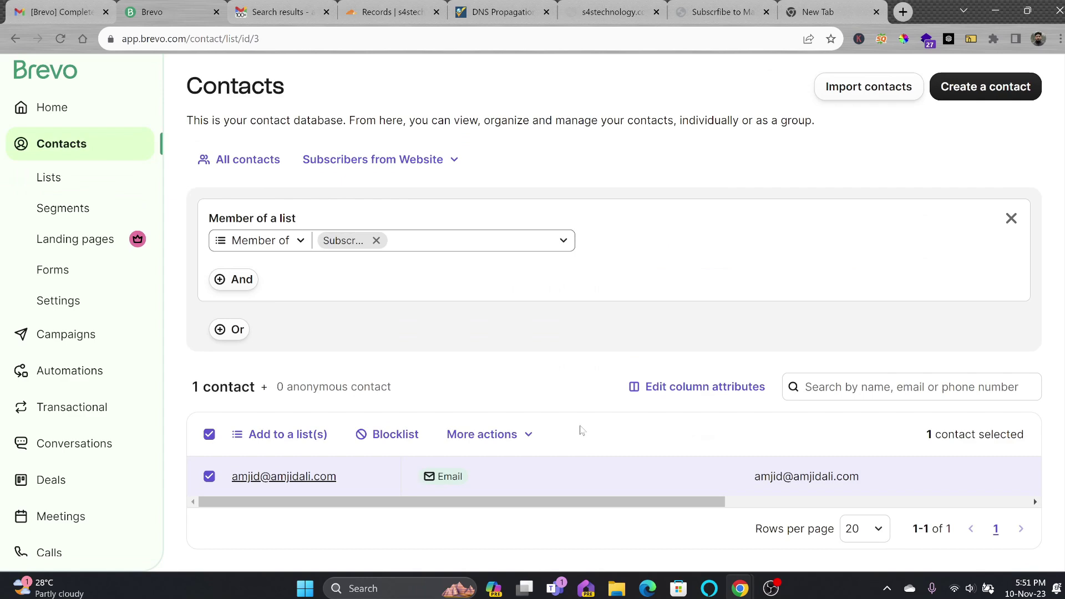
left_click(488, 434)
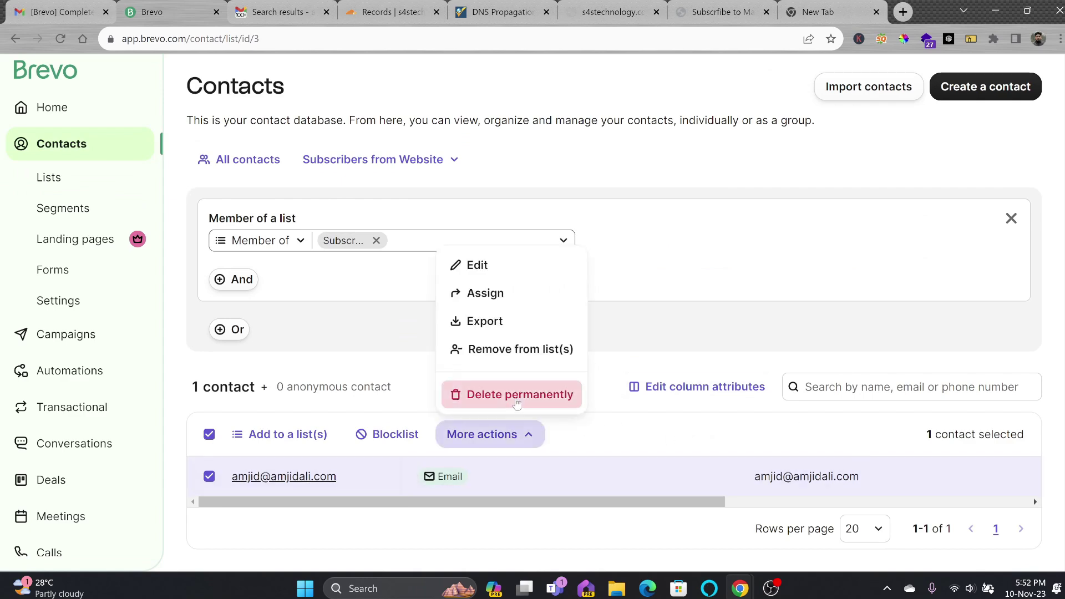
left_click(571, 392)
left_click(582, 301)
type("1")
left_click(692, 346)
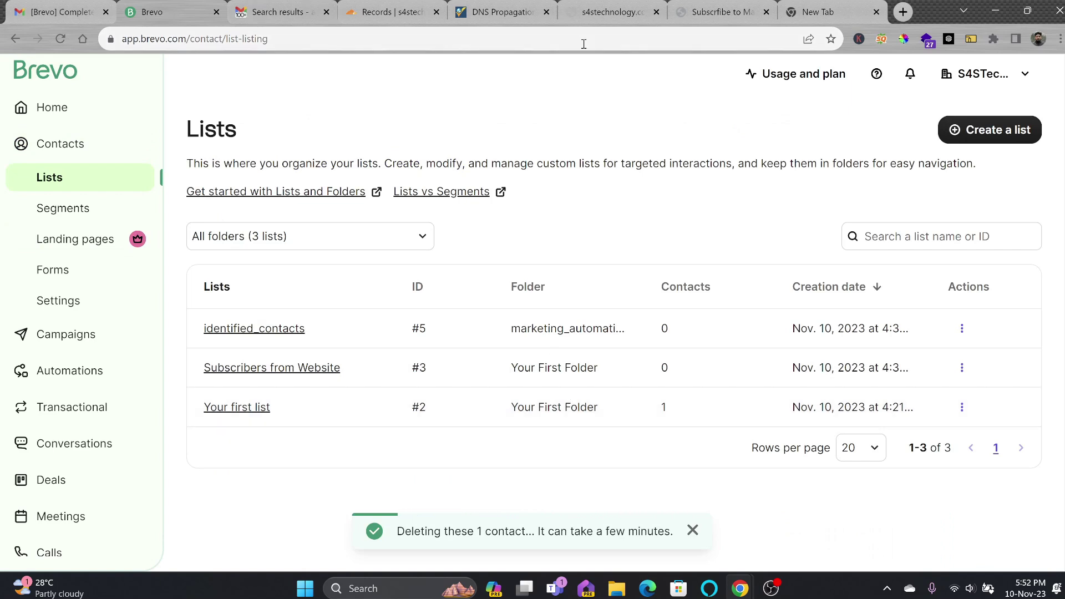
Reload the newsletter form, subscribe with a test e-mail address, and check Automations
left_click(699, 11)
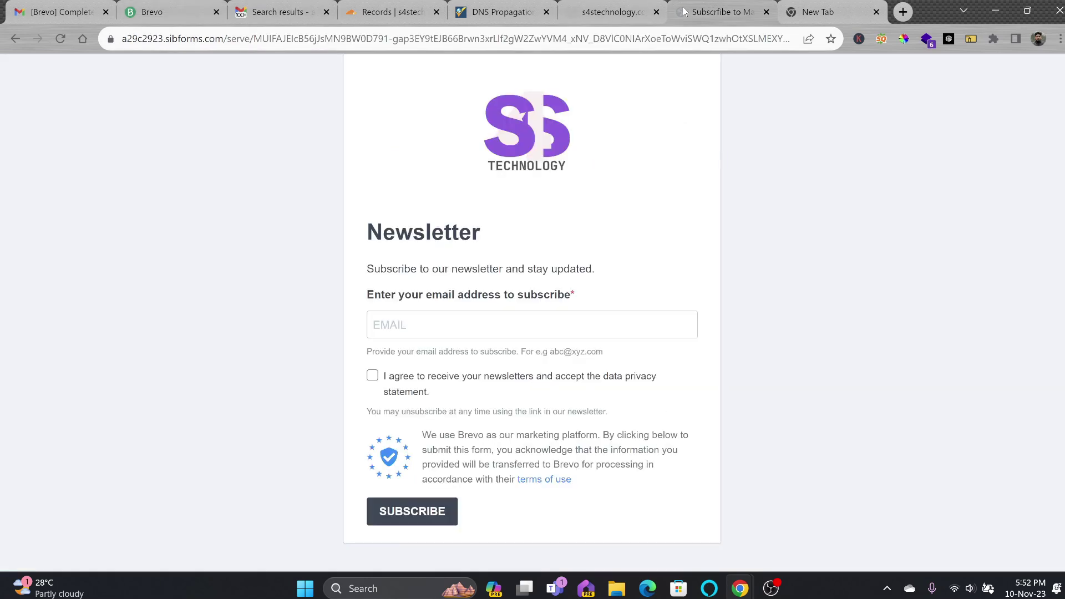
left_click(453, 34)
key("Return")
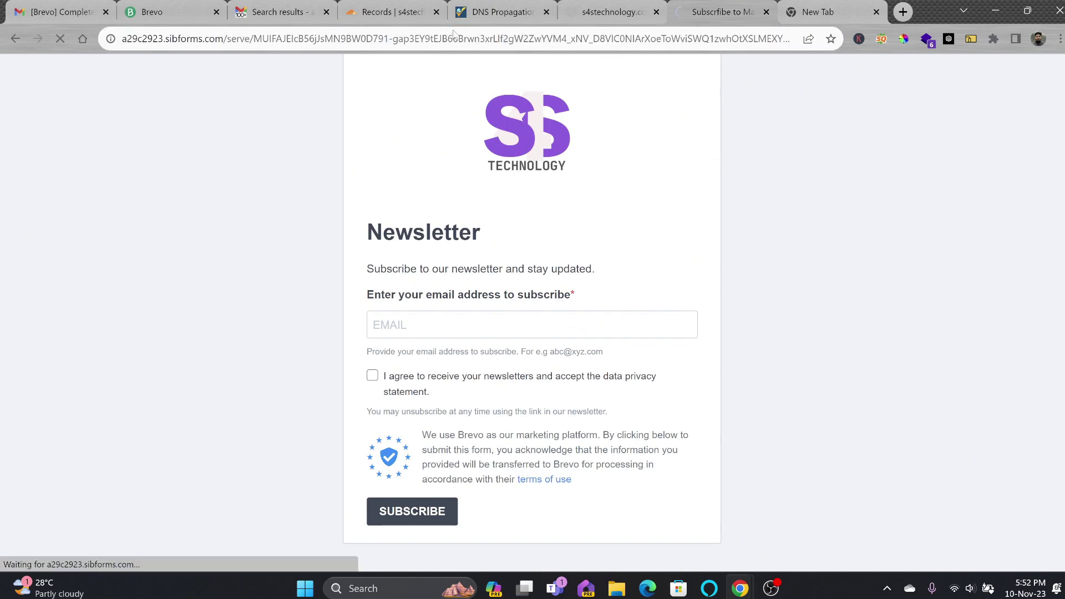
left_click(443, 332)
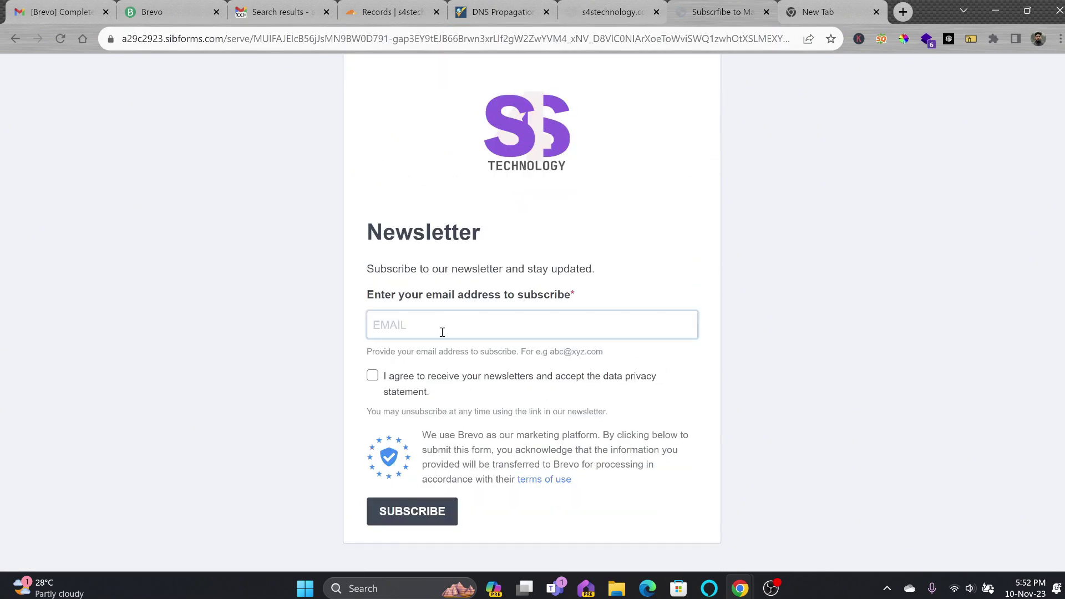
left_click(395, 502)
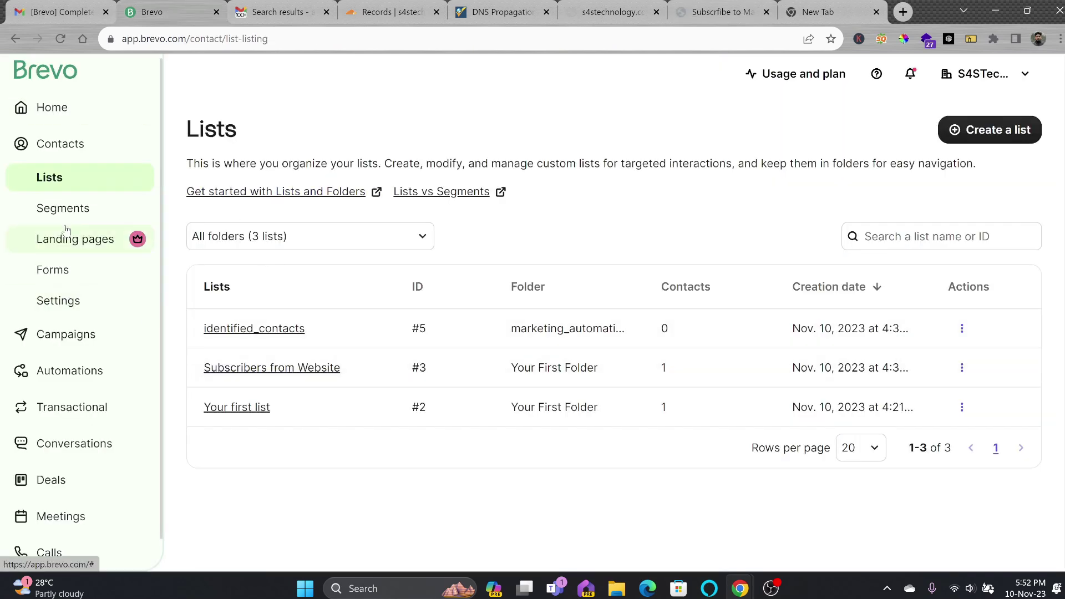
left_click(62, 371)
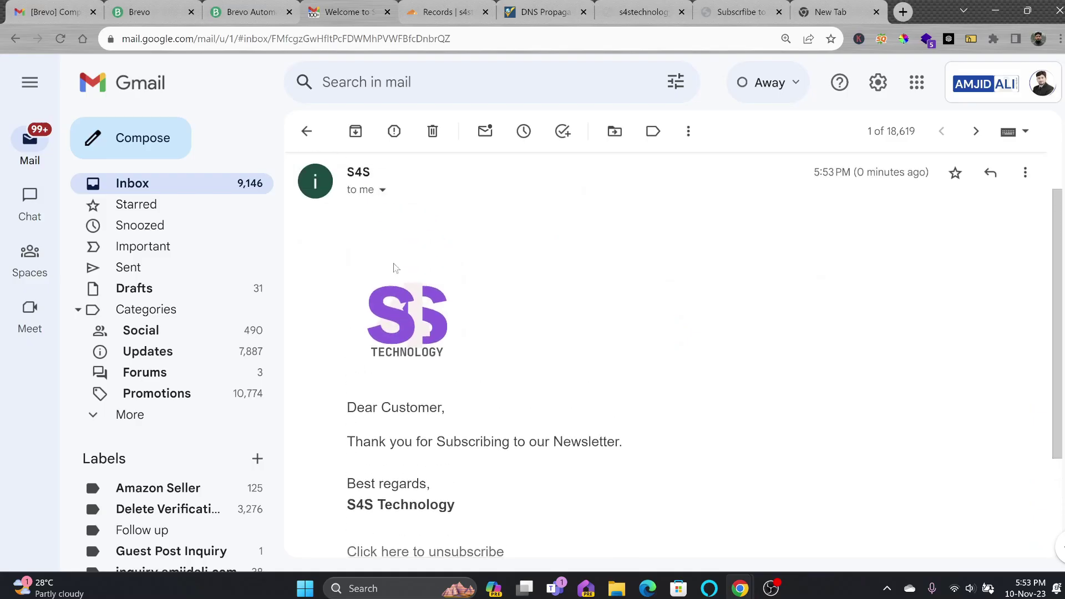
Inspect the welcome email's from and reply-to addresses in Gmail, then return to Brevo
scroll(395, 268, "up", 1)
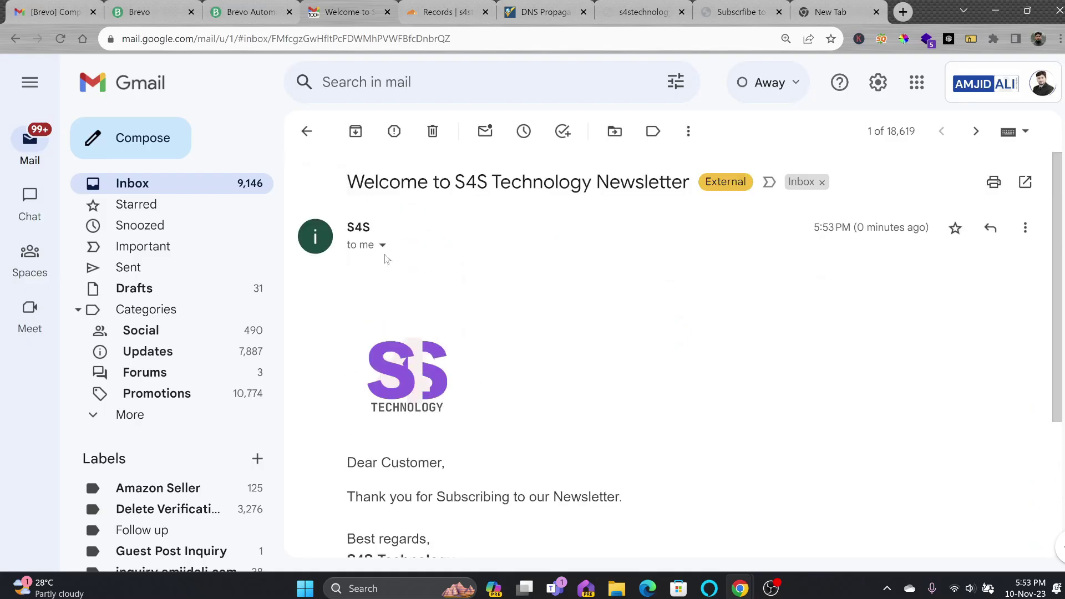
left_click(383, 244)
left_click_drag(501, 274, 640, 275)
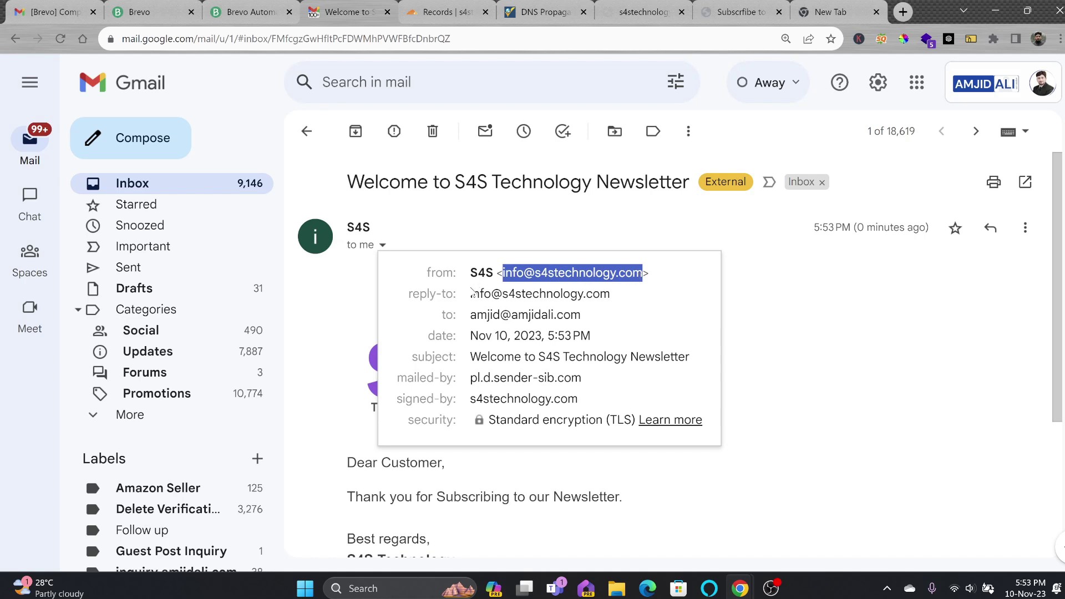
left_click_drag(470, 292, 631, 296)
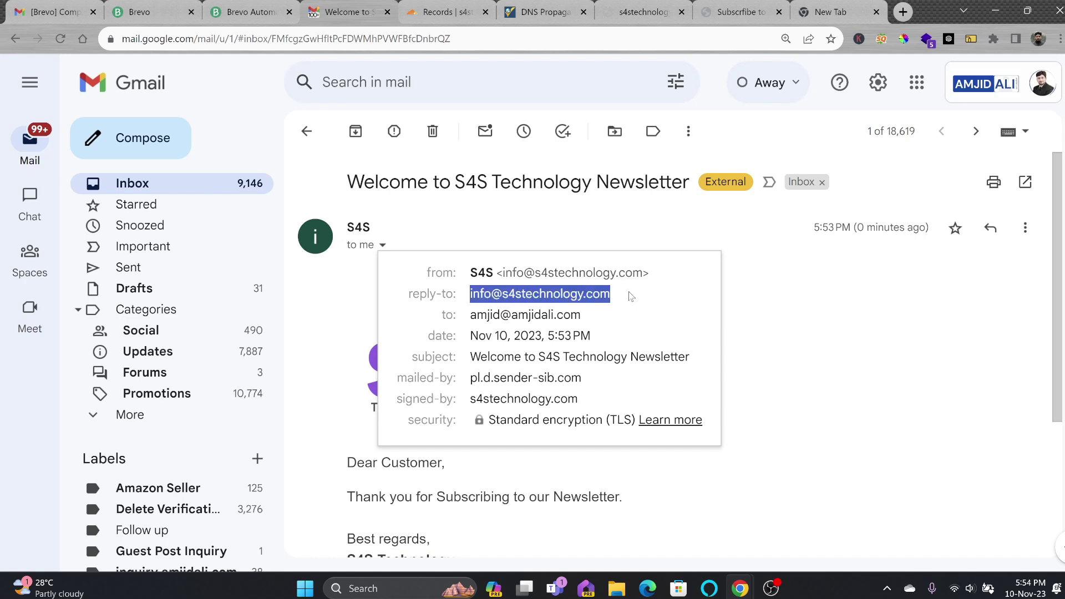
left_click(531, 310)
left_click(740, 350)
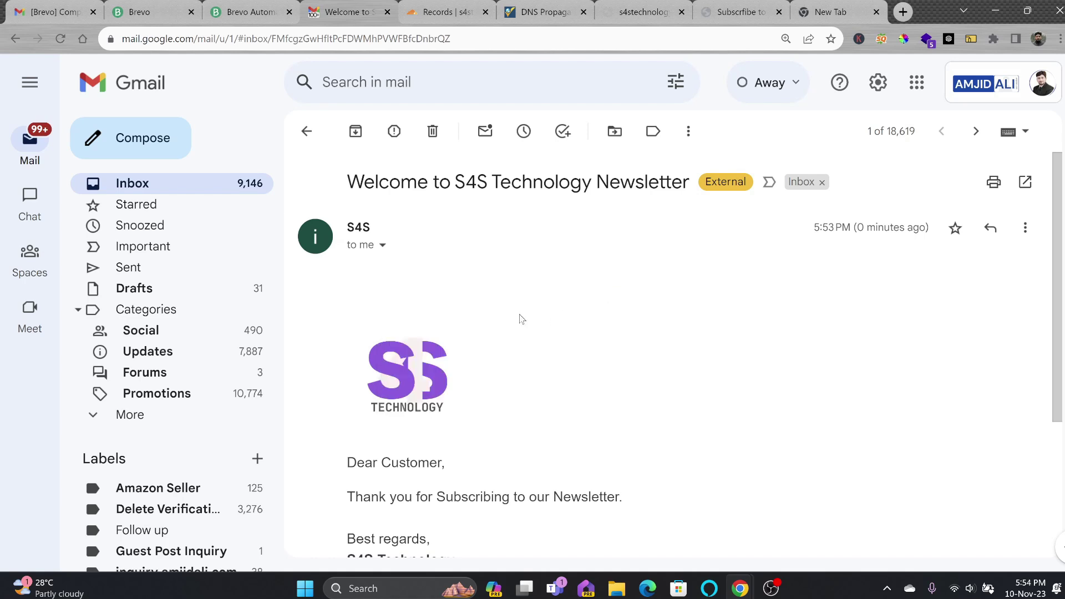
scroll(481, 310, "down", 3)
scroll(466, 306, "up", 3)
scroll(466, 307, "down", 1)
scroll(466, 278, "up", 1)
key("ctrl+3")
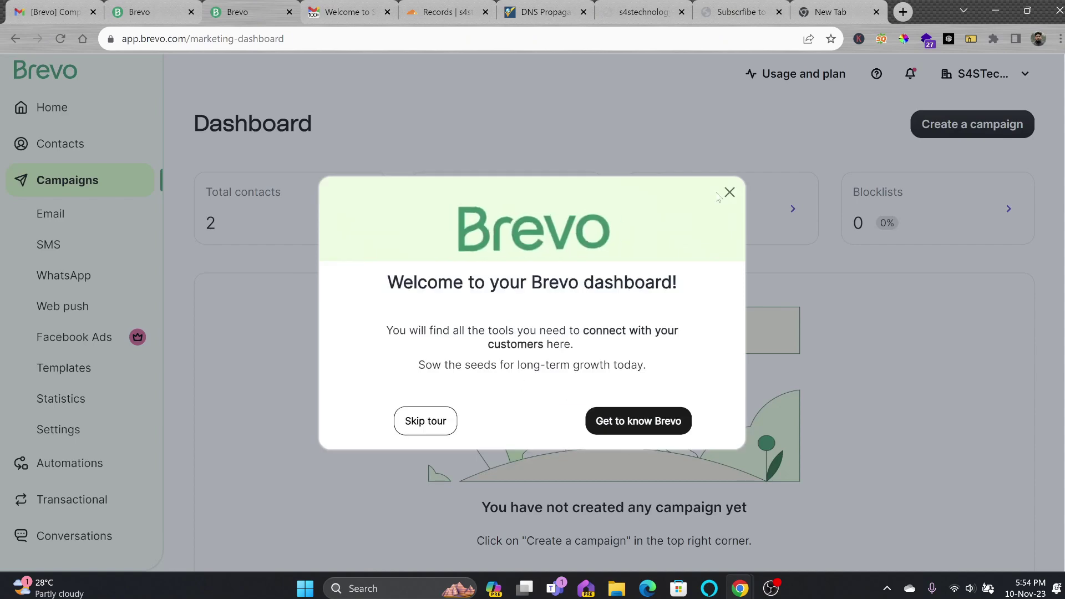
Create an email campaign named 'Summer Offer'
left_click(727, 190)
left_click(945, 122)
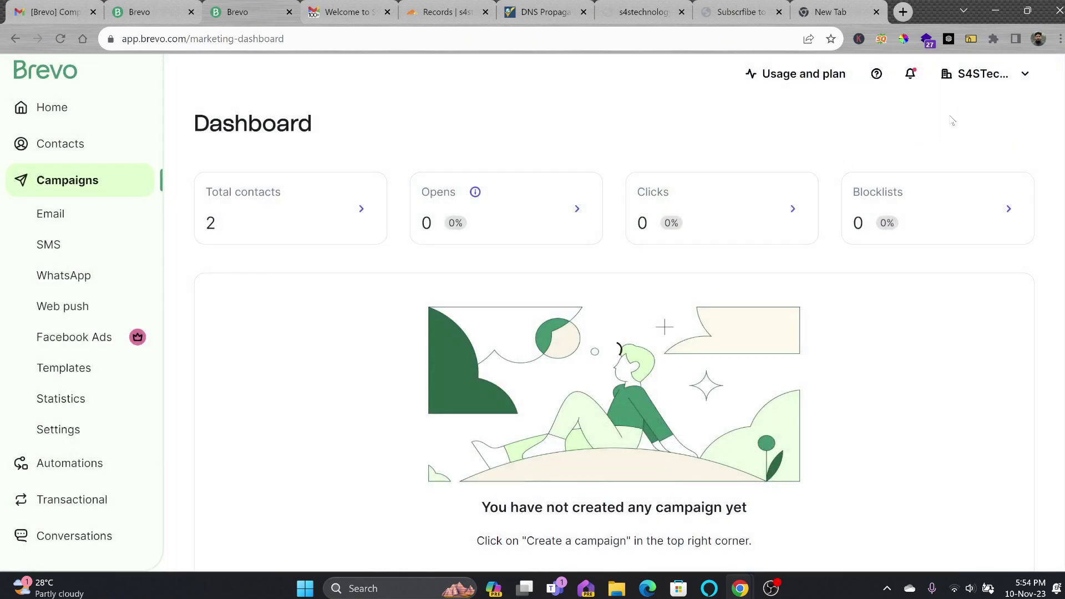
left_click(250, 248)
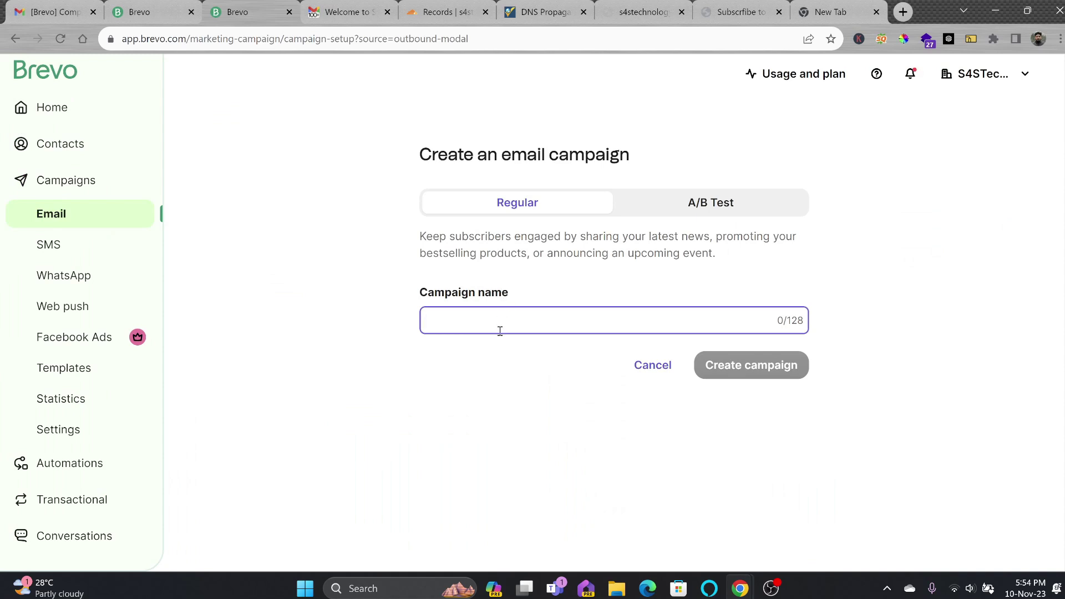
type("Summer Offer")
left_click(785, 368)
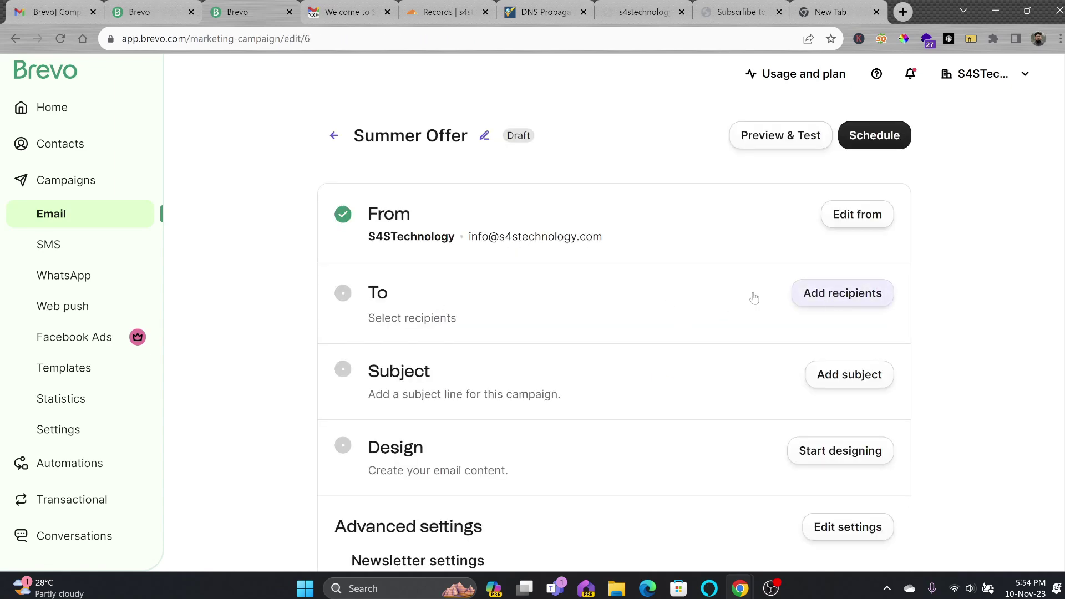
Set the campaign recipients to the website subscribers list
left_click(815, 294)
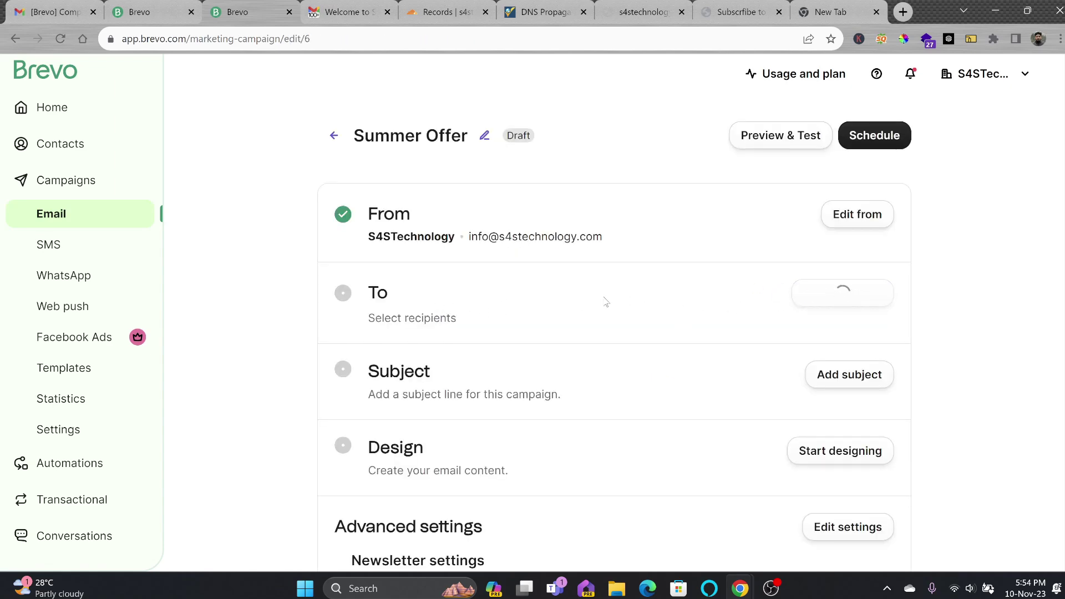
left_click(696, 450)
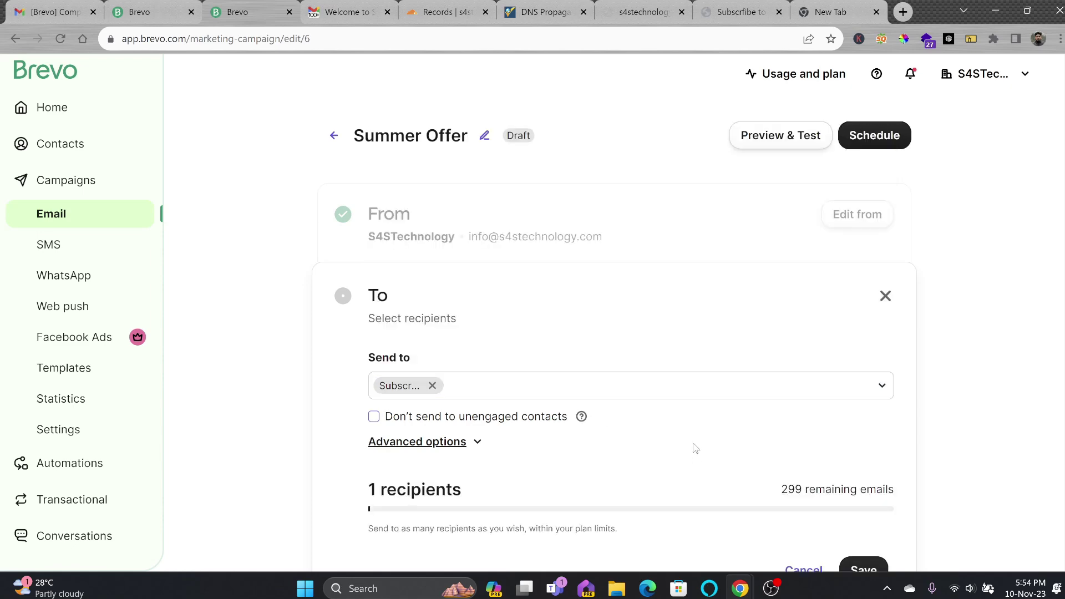
scroll(697, 450, "down", 3)
left_click(864, 414)
scroll(721, 397, "down", 1)
scroll(584, 313, "up", 1)
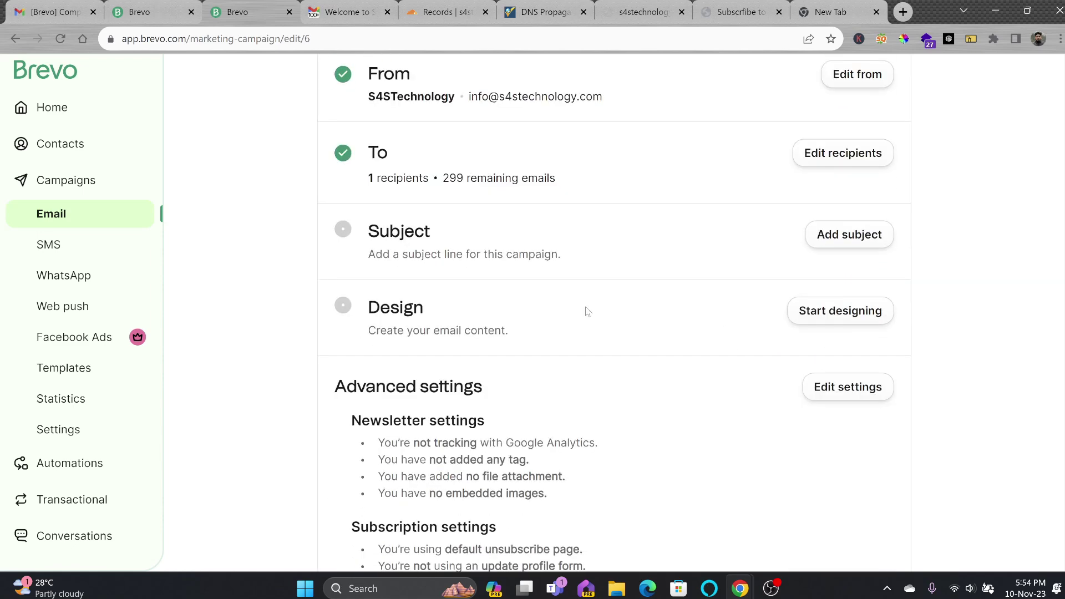
Set subject 'Get 50% Off during this Summer' and preview text 'We have exclusive offer this seasson'
left_click(832, 241)
left_click(477, 327)
type("Get ")
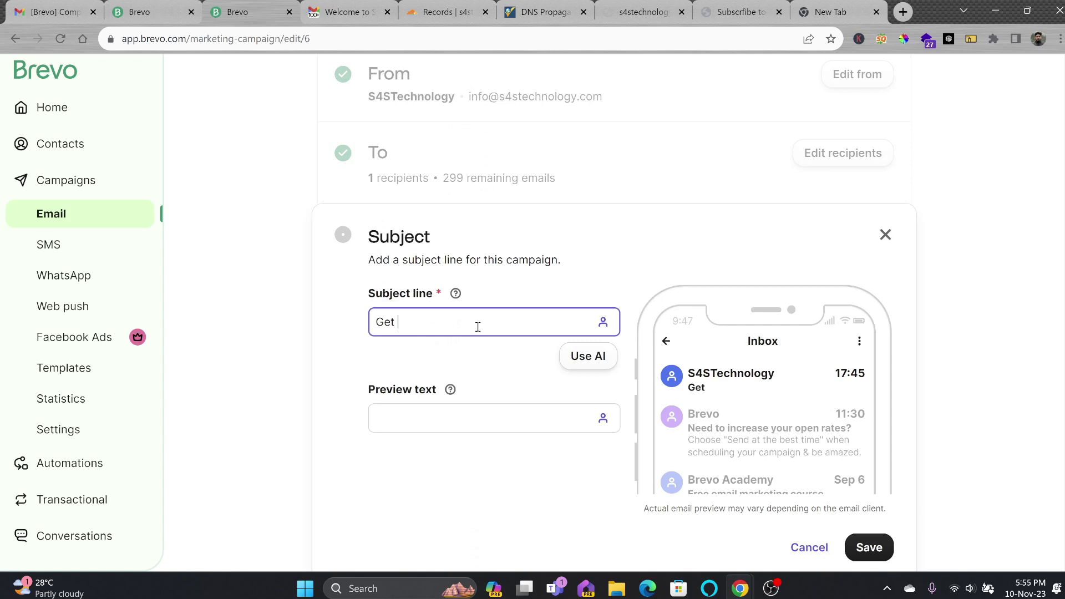
type("50% Off during this Summer")
left_click(459, 410)
type("We have exclusing")
key("BackSpace")
key("BackSpace")
type("ve offer this seasson")
left_click(855, 538)
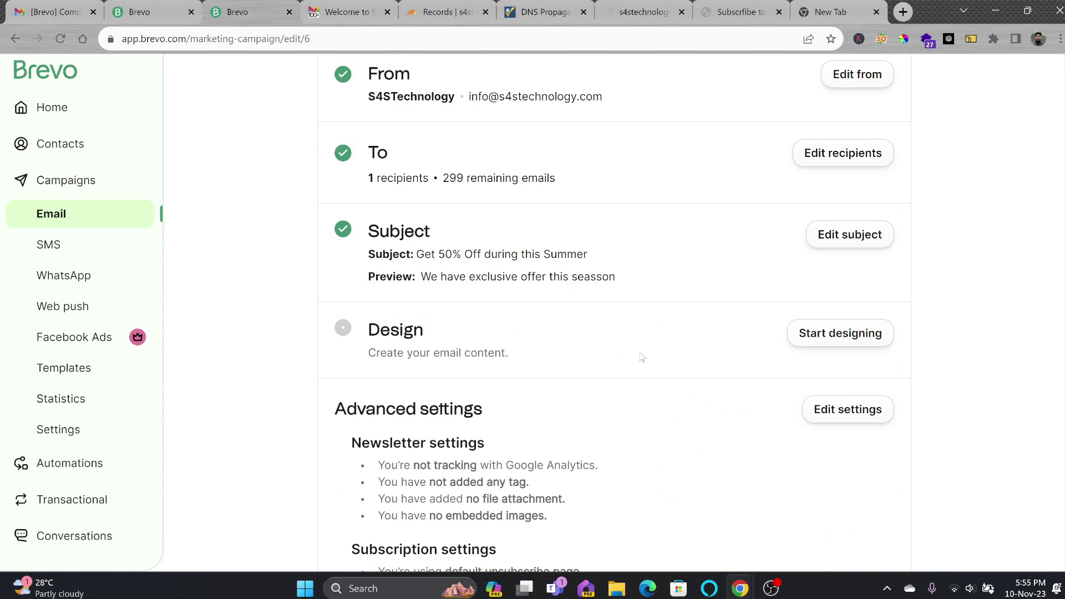
left_click(810, 335)
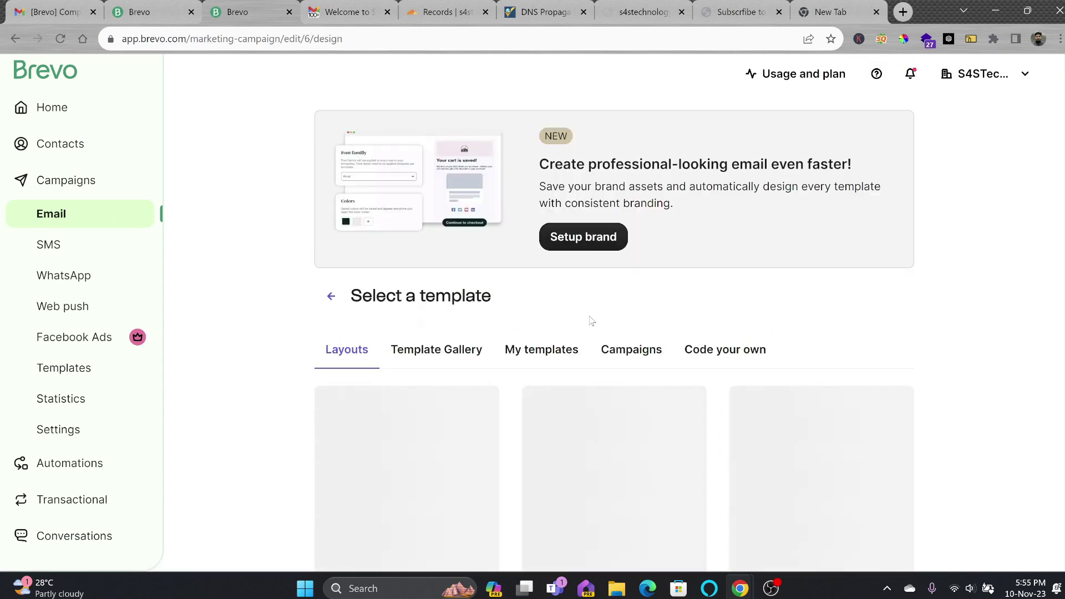
Start the Summer Offer email from the Sell a product template
scroll(533, 344, "down", 4)
mouse_move(631, 308)
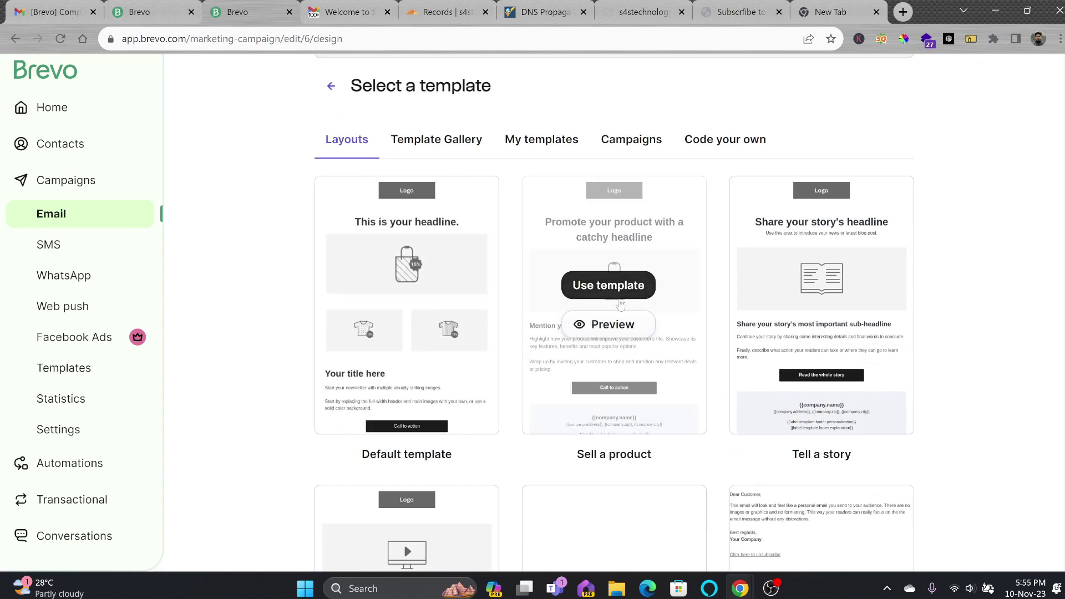
left_click(652, 285)
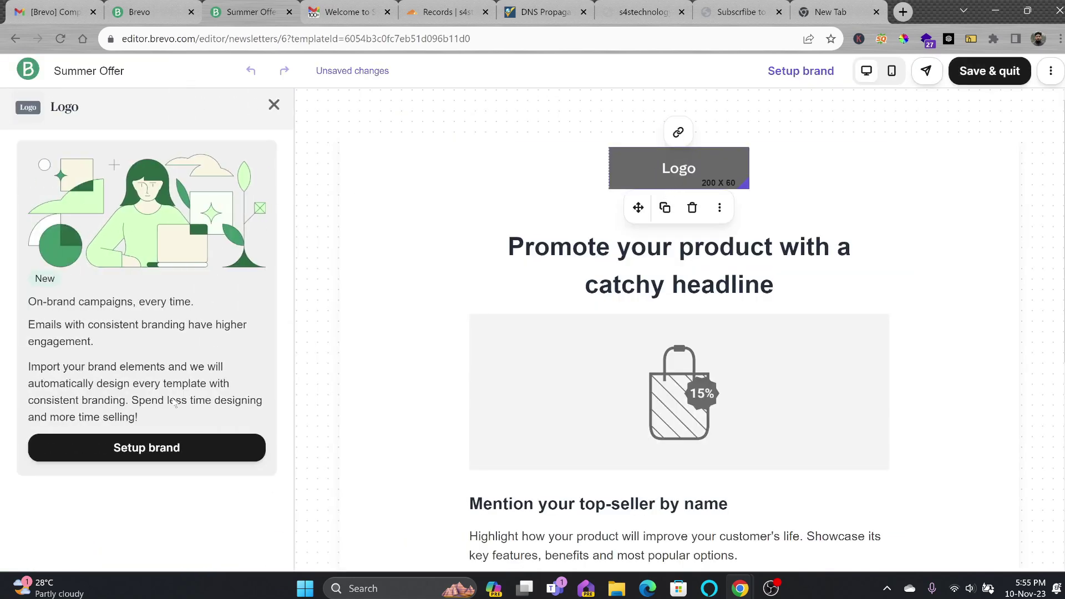
Import the detected S4S Technology logo and purple and dark brand colours, then resume editing
left_click(209, 447)
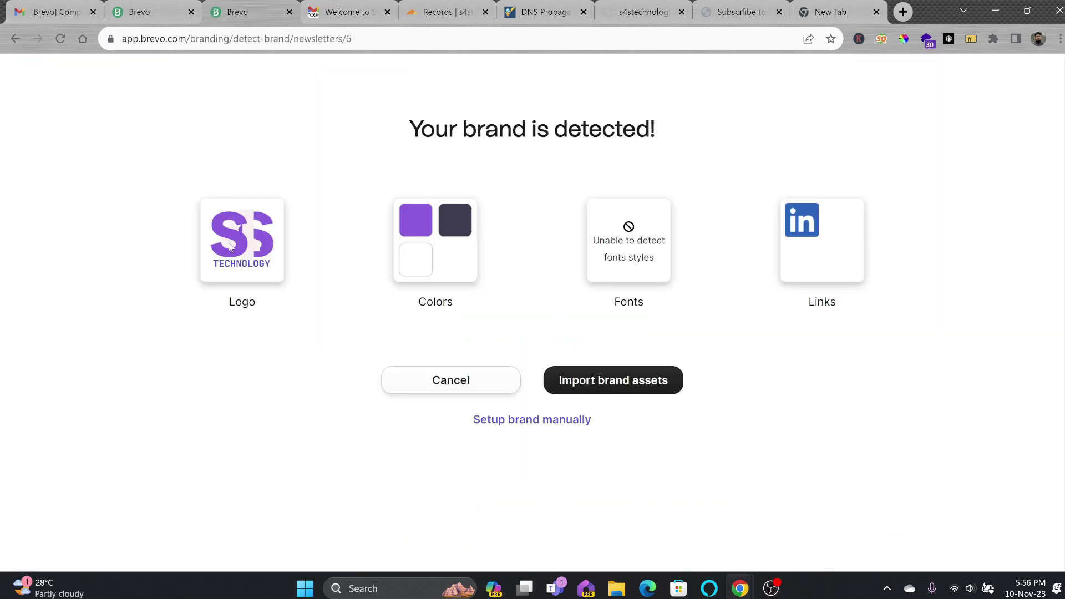
left_click(608, 383)
scroll(134, 372, "down", 5)
scroll(134, 333, "up", 5)
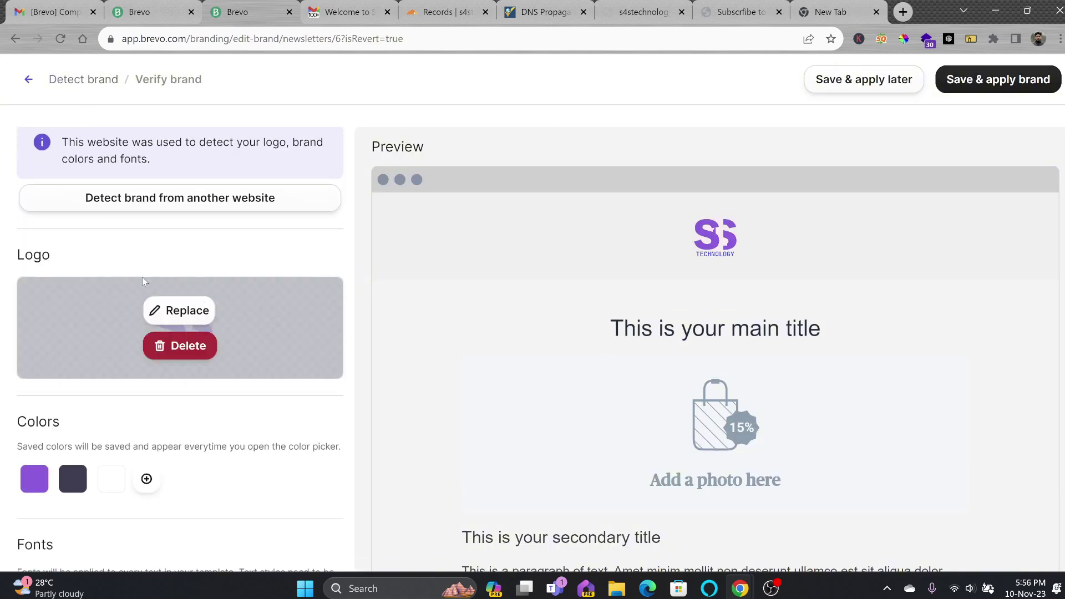
scroll(119, 222, "up", 3)
scroll(127, 277, "down", 5)
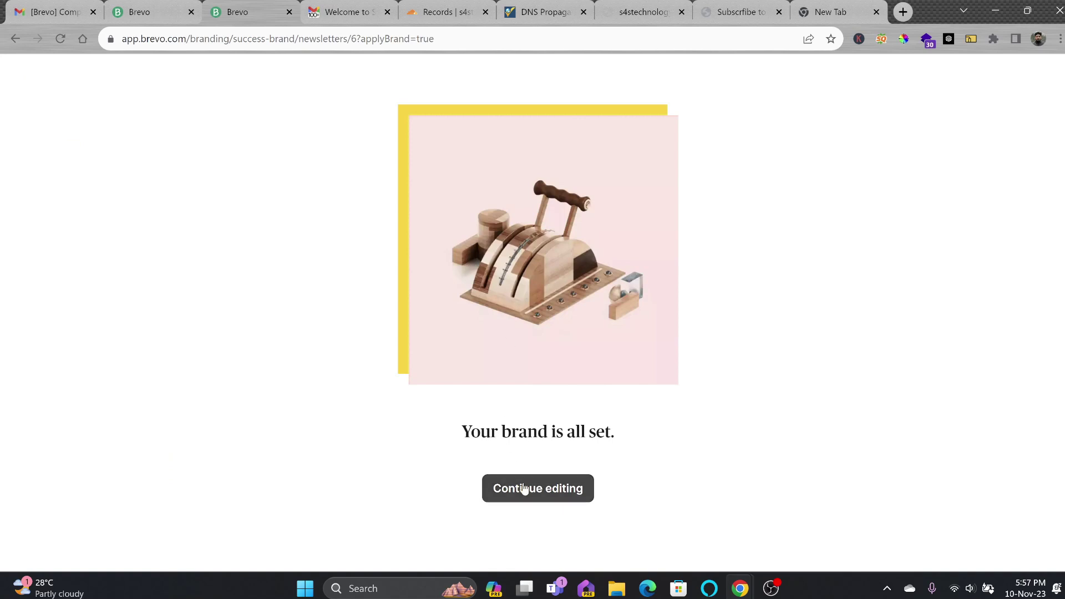
left_click(523, 488)
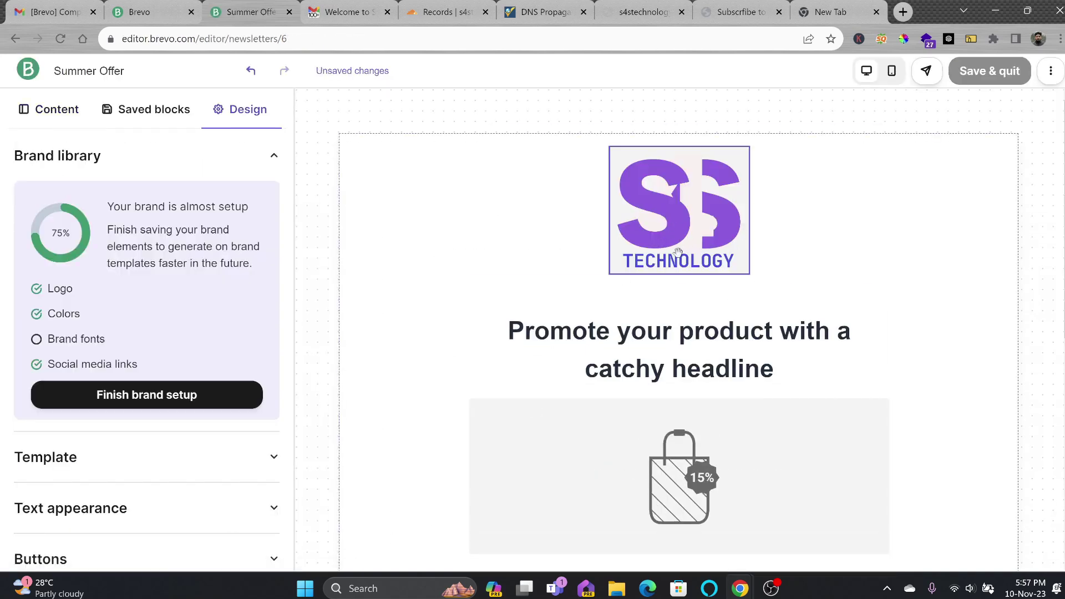
Change the main headline to 'Summer Sale 50% Off on Laptop'
scroll(674, 360, "down", 1)
triple_click(647, 296)
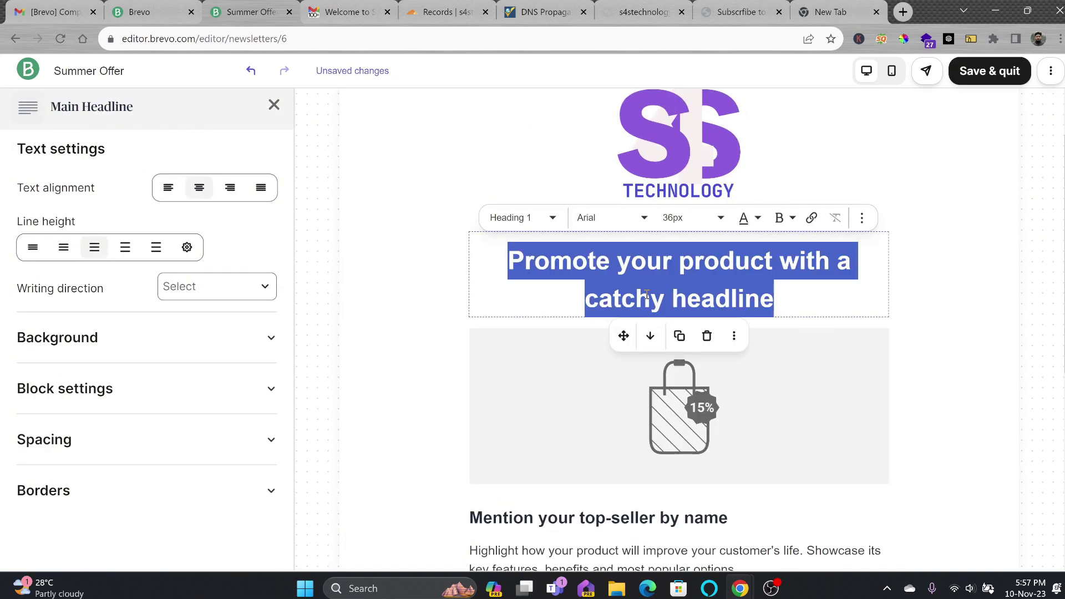
type("Summer Sales")
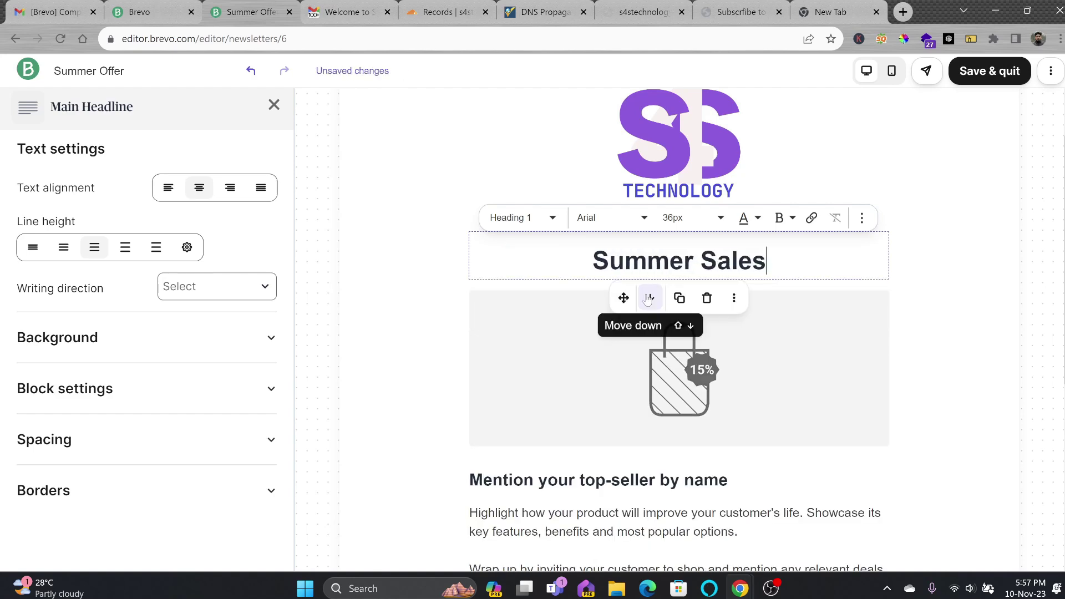
key("BackSpace")
type("50% ")
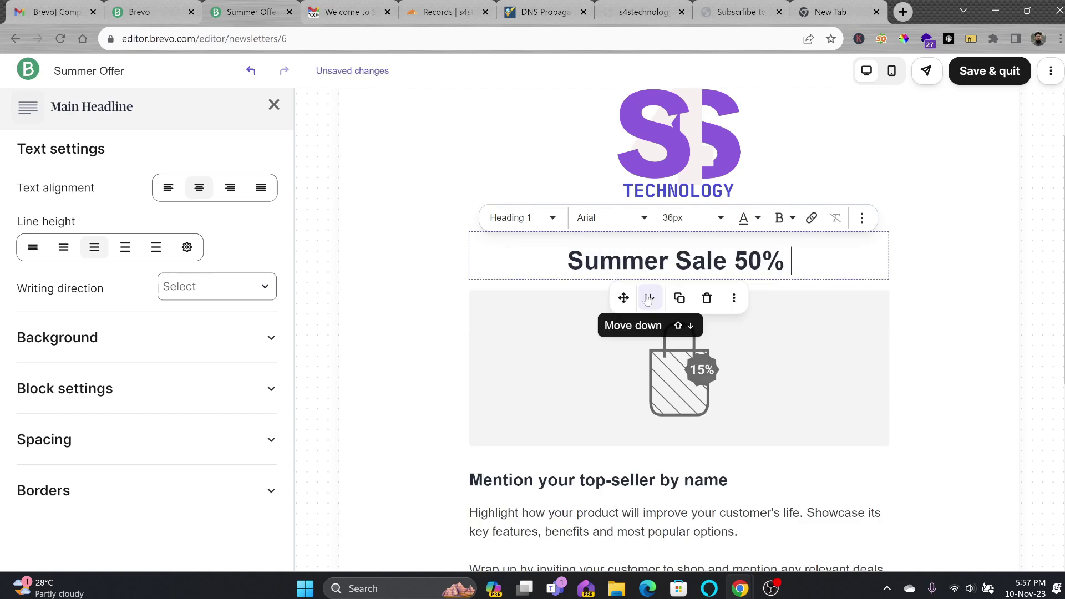
type("Off on Laptop")
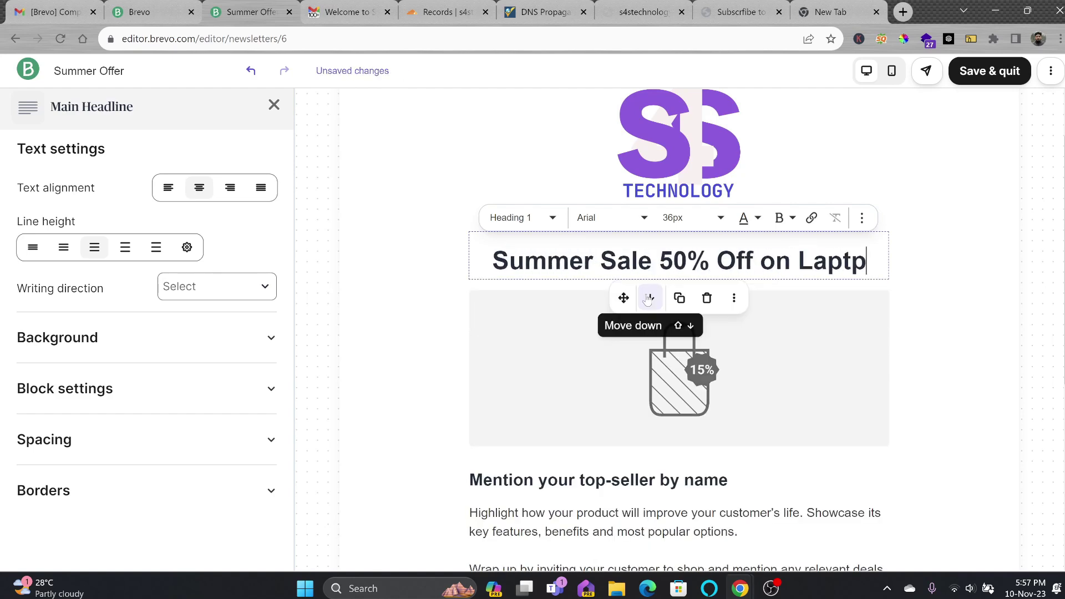
Replace the product image with laptopoffer.jpg and paste in the HP laptop title
left_click(674, 363)
left_click(155, 265)
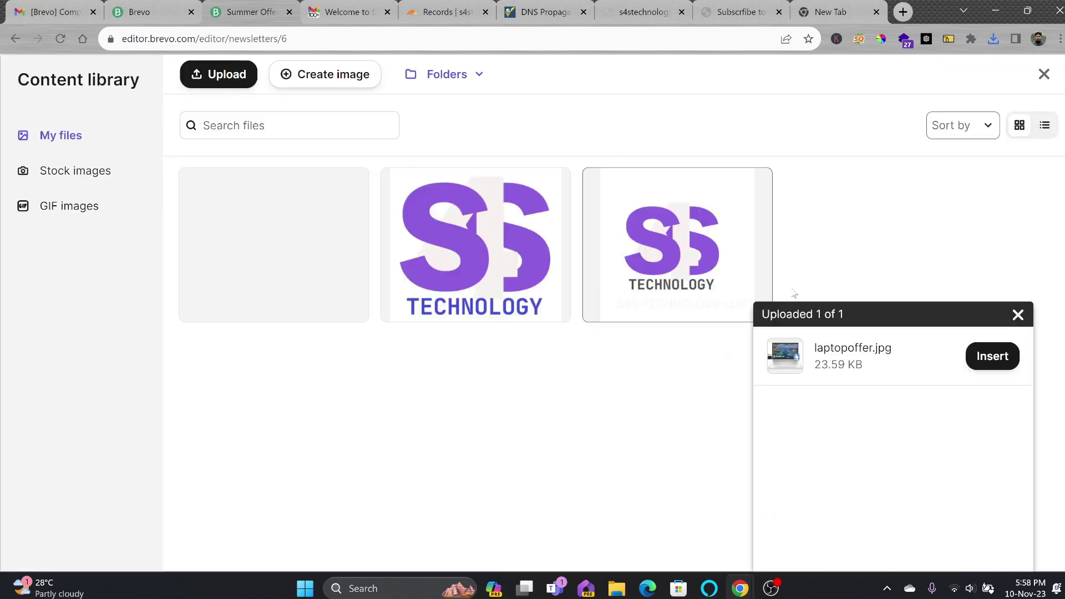
left_click(992, 356)
scroll(947, 361, "down", 3)
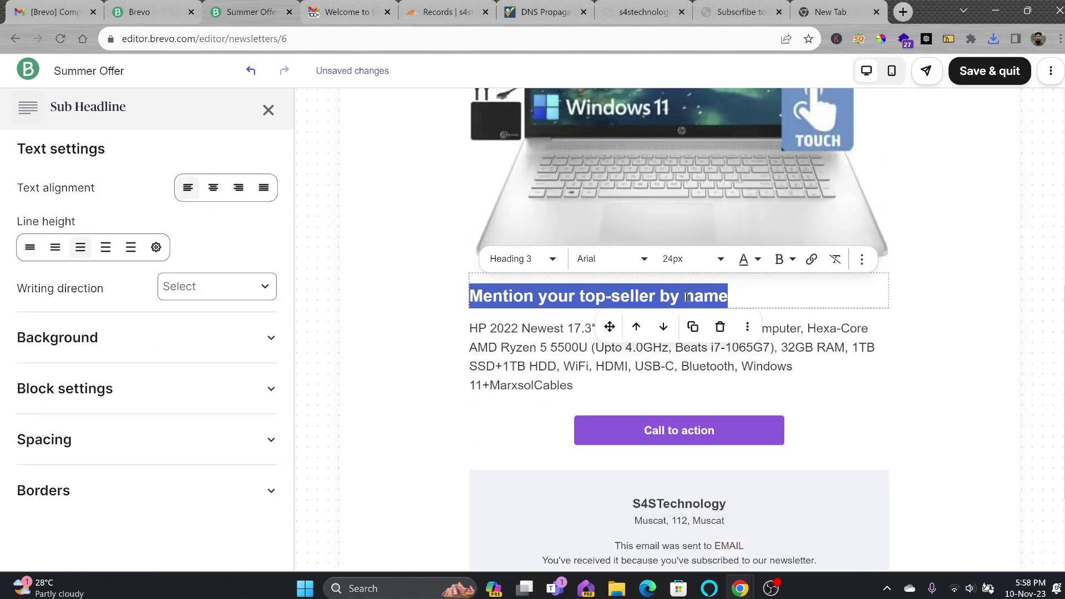
type("HP 2022 Newest 17.3″ HD+ Touchscreen Laptop")
left_click(948, 356)
scroll(947, 344, "up", 5)
scroll(913, 326, "down", 7)
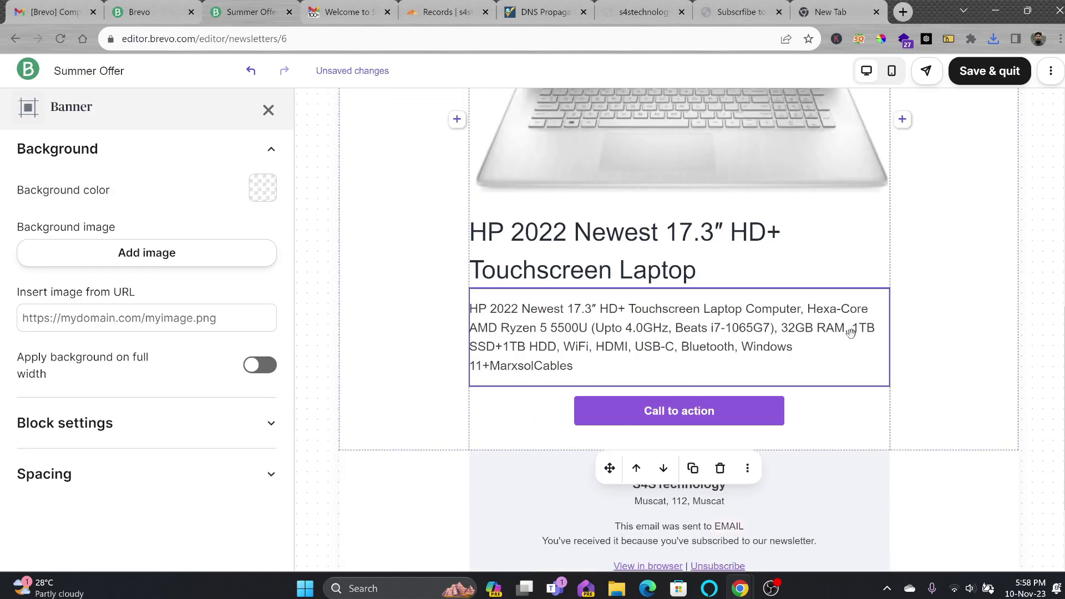
Link the Call to action button to the product page address
left_click(701, 399)
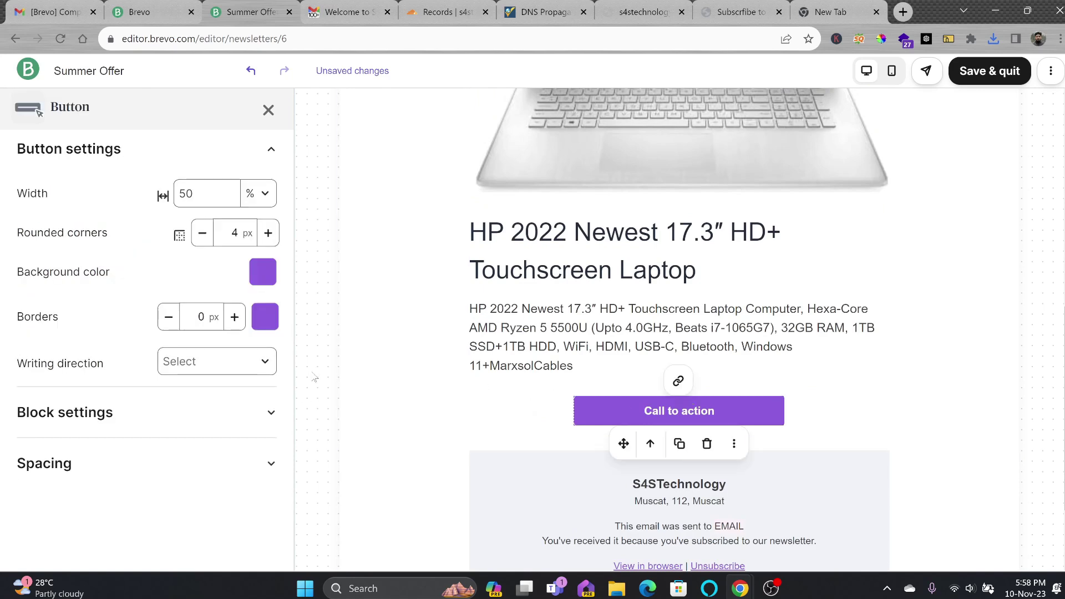
left_click(678, 382)
type("s4stechnogy.com/")
key("ctrl+v")
left_click(625, 314)
type("HP 2022 Newest 17.3″ HD")
left_click(705, 393)
scroll(760, 316, "down", 2)
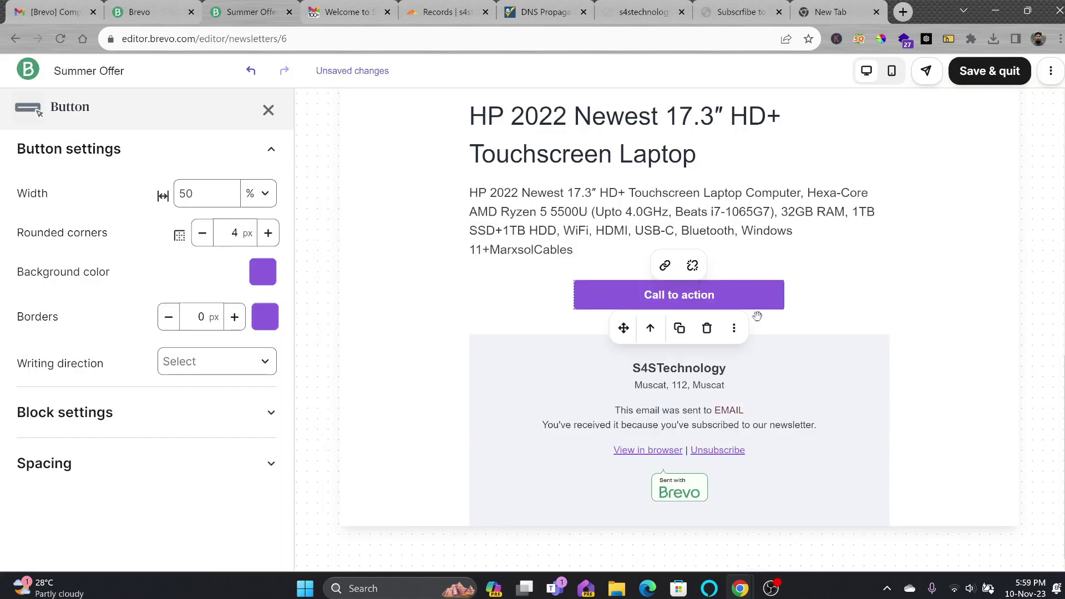
scroll(760, 315, "up", 10)
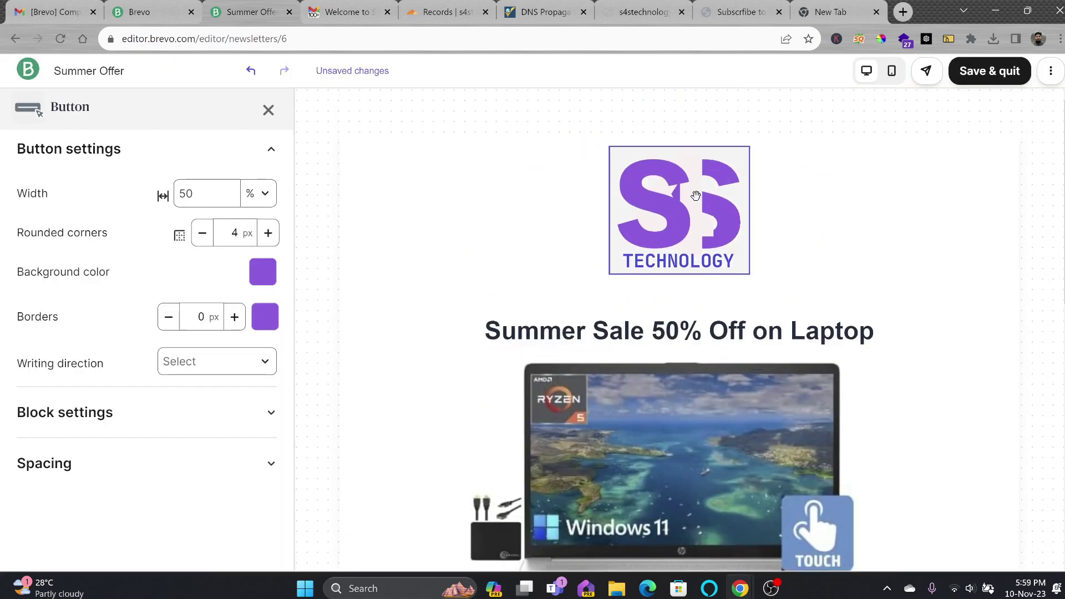
scroll(696, 195, "down", 10)
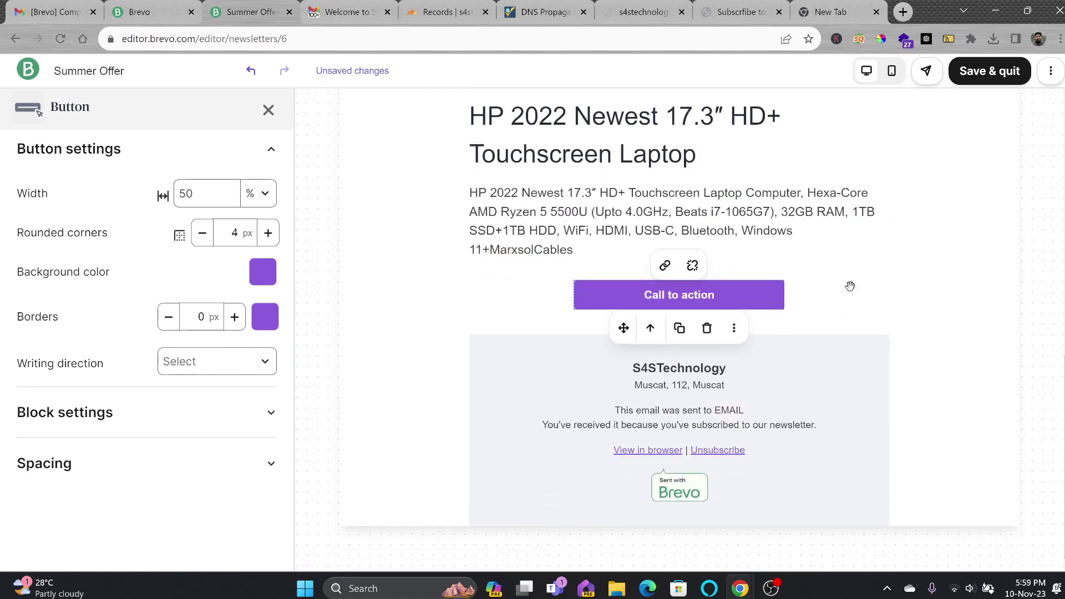
Save the Summer Offer design and return to the campaign summary
left_click(990, 70)
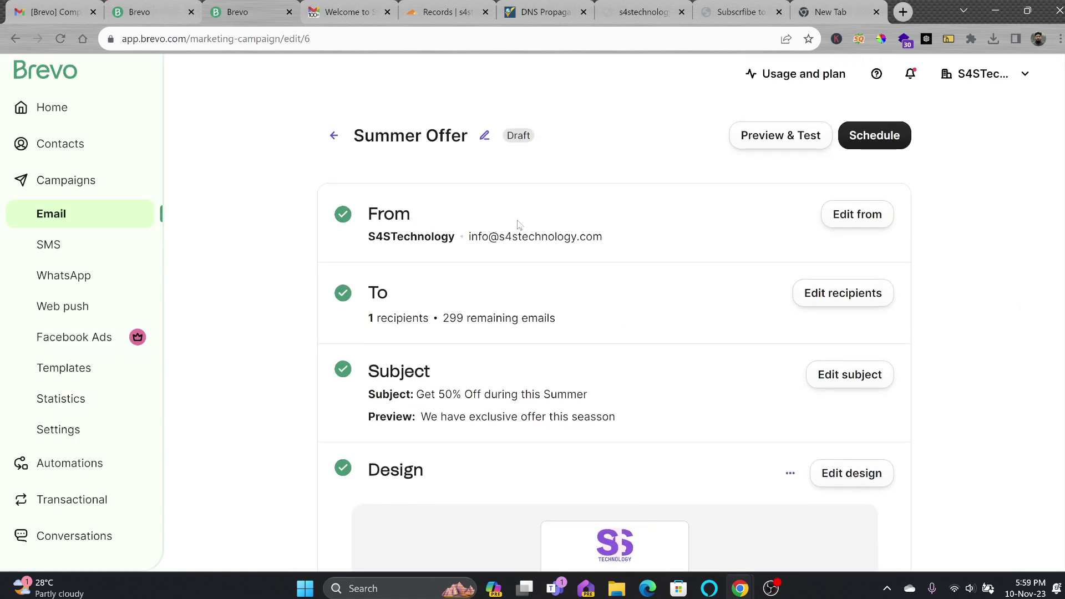
scroll(493, 252, "down", 10)
scroll(599, 253, "up", 2)
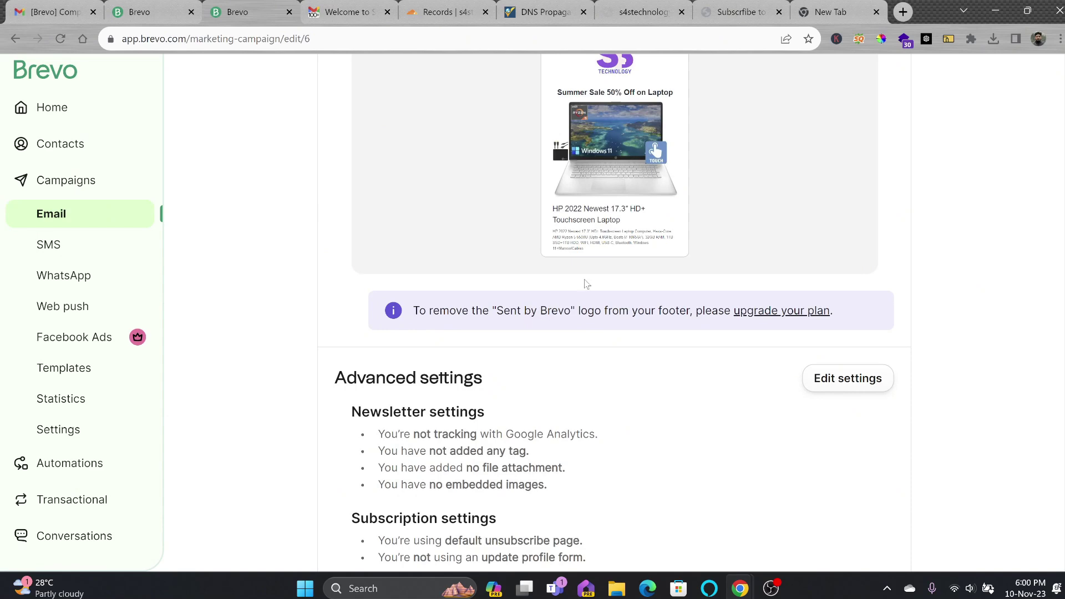
scroll(813, 268, "up", 8)
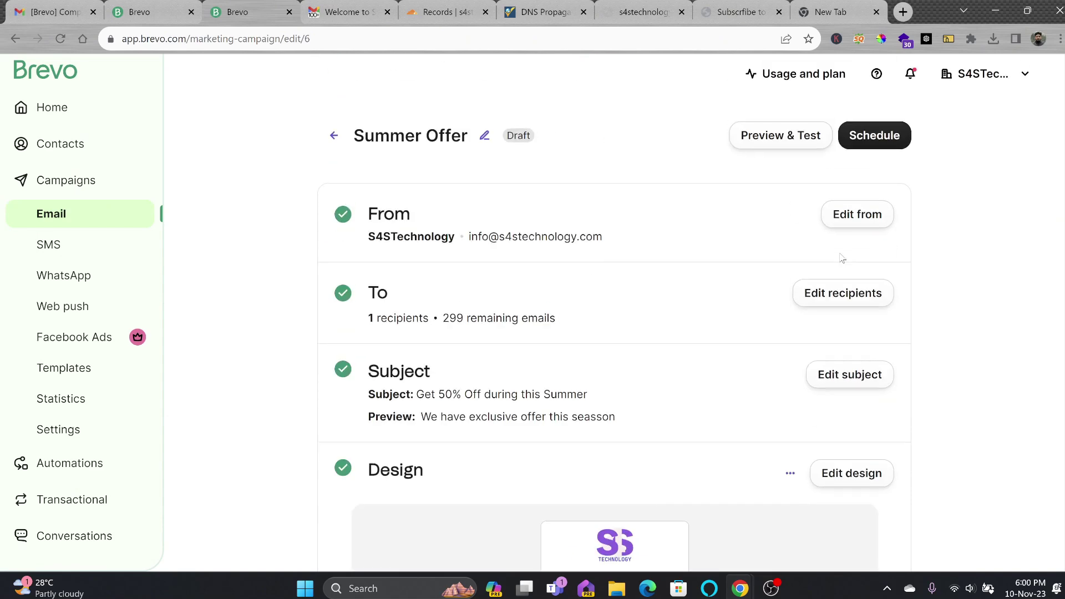
Set the campaign's sending option to Send now and send it
left_click(875, 138)
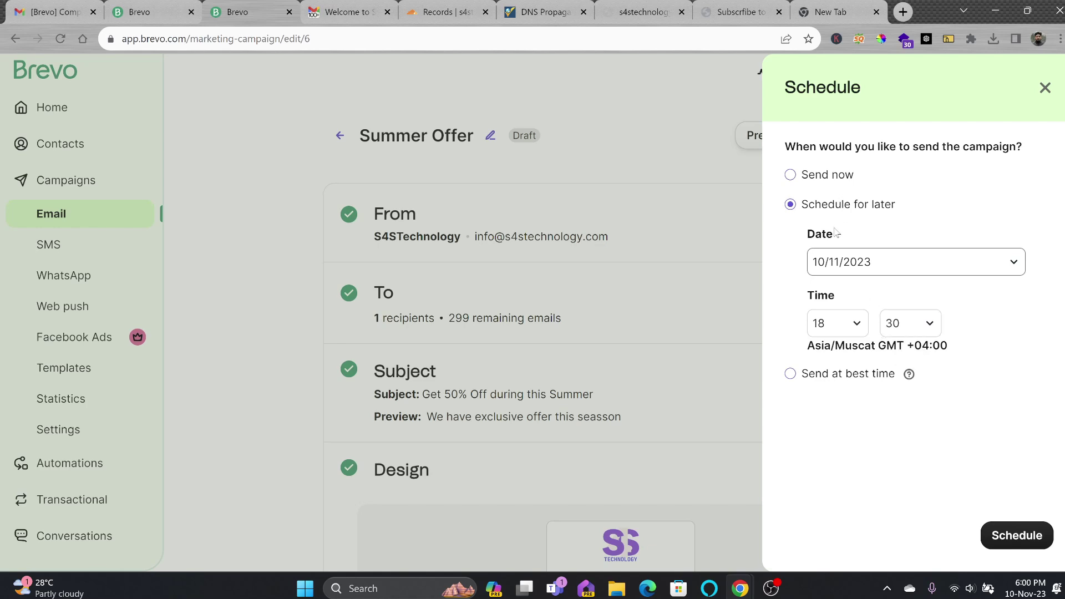
left_click(835, 184)
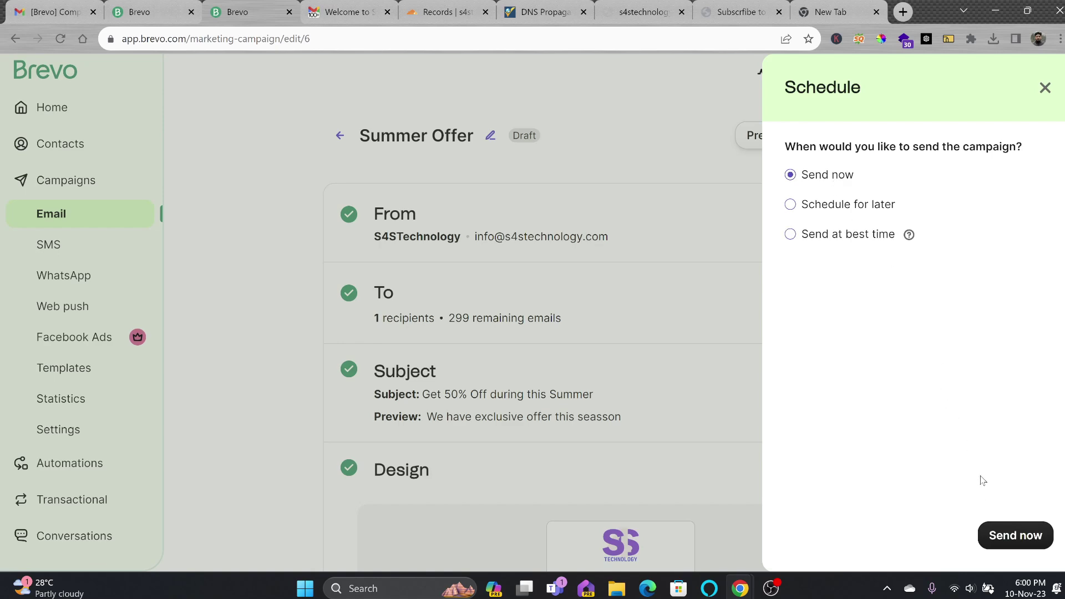
left_click(1016, 535)
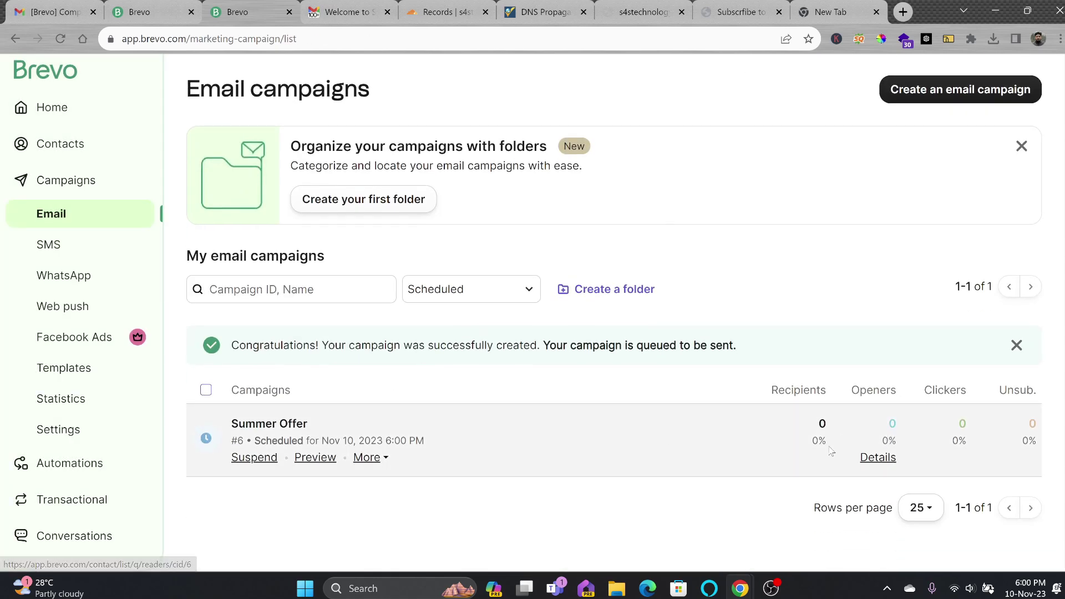
Open the Summer Offer campaign report, skip its guided tour, and scroll through the figures
left_click(370, 458)
scroll(412, 463, "down", 2)
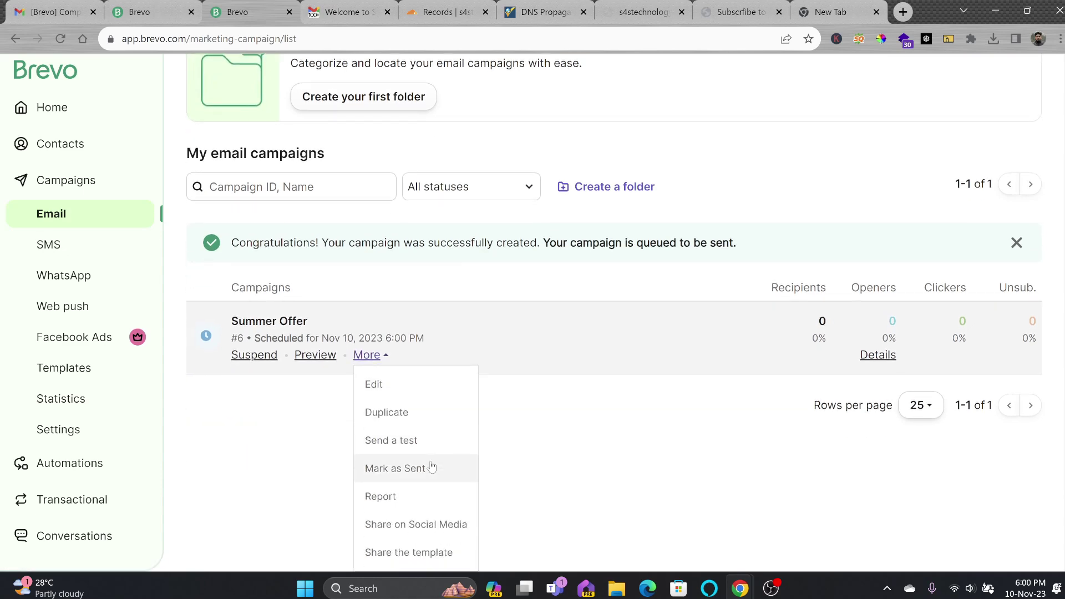
left_click(382, 495)
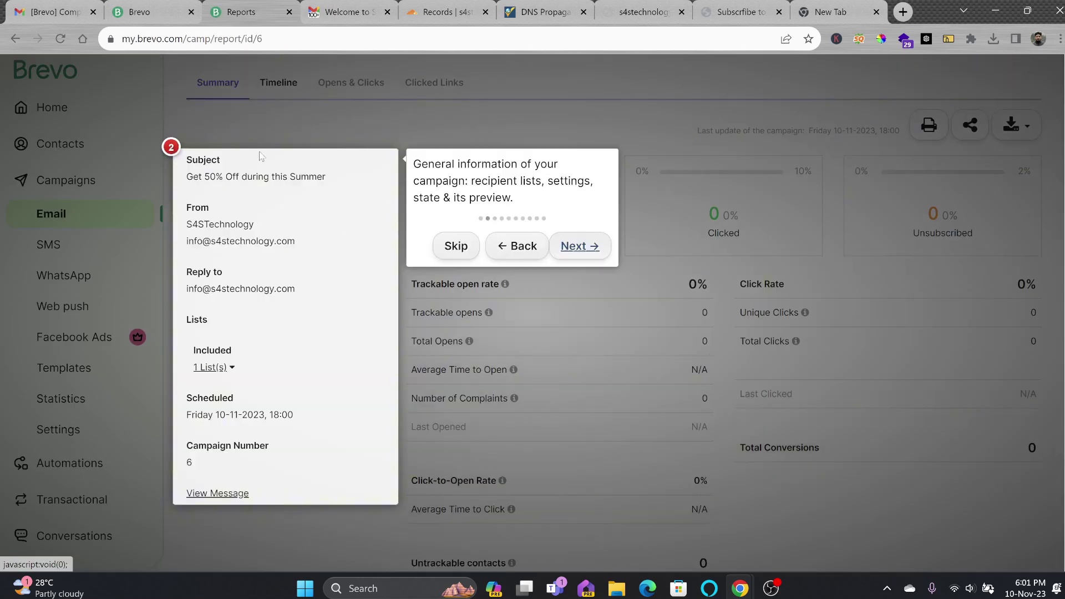
left_click(456, 245)
left_click(703, 183)
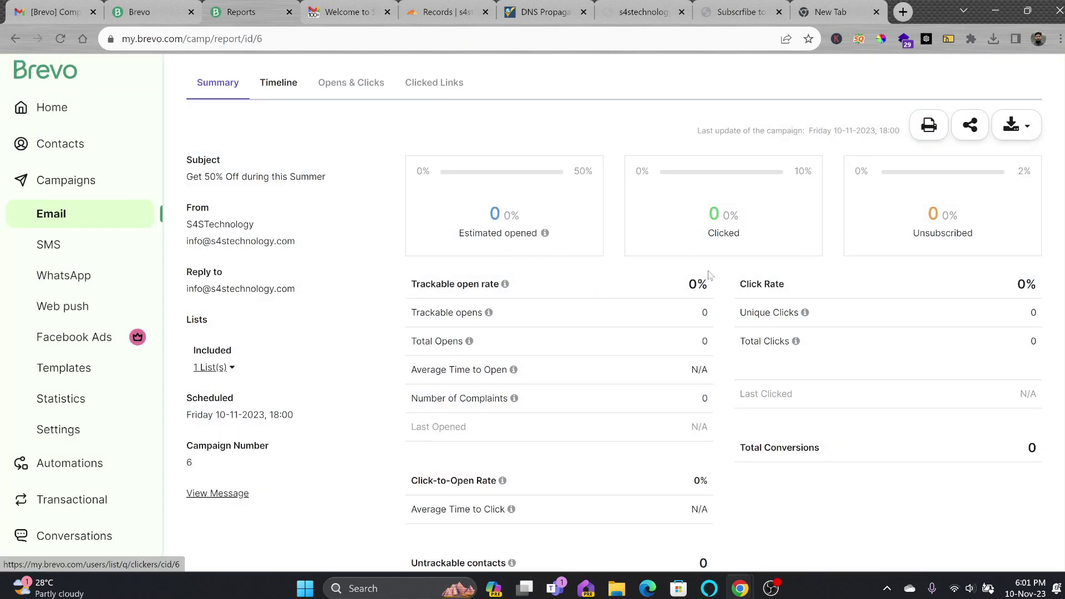
scroll(678, 292, "down", 6)
scroll(677, 293, "up", 8)
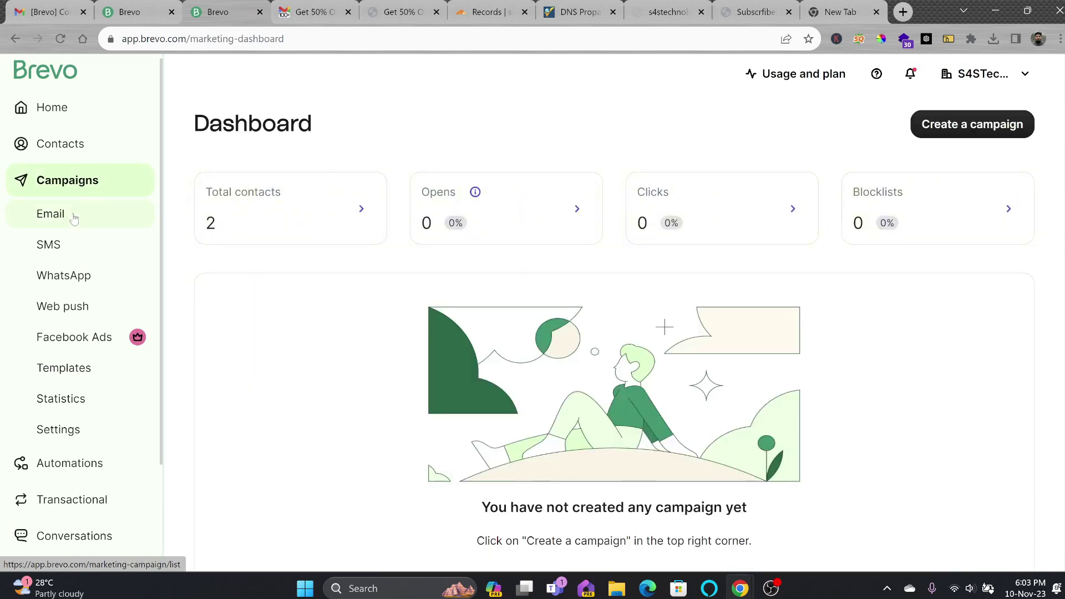
Browse the Email, WhatsApp, Facebook Ads, Templates and Automations pages
left_click(71, 221)
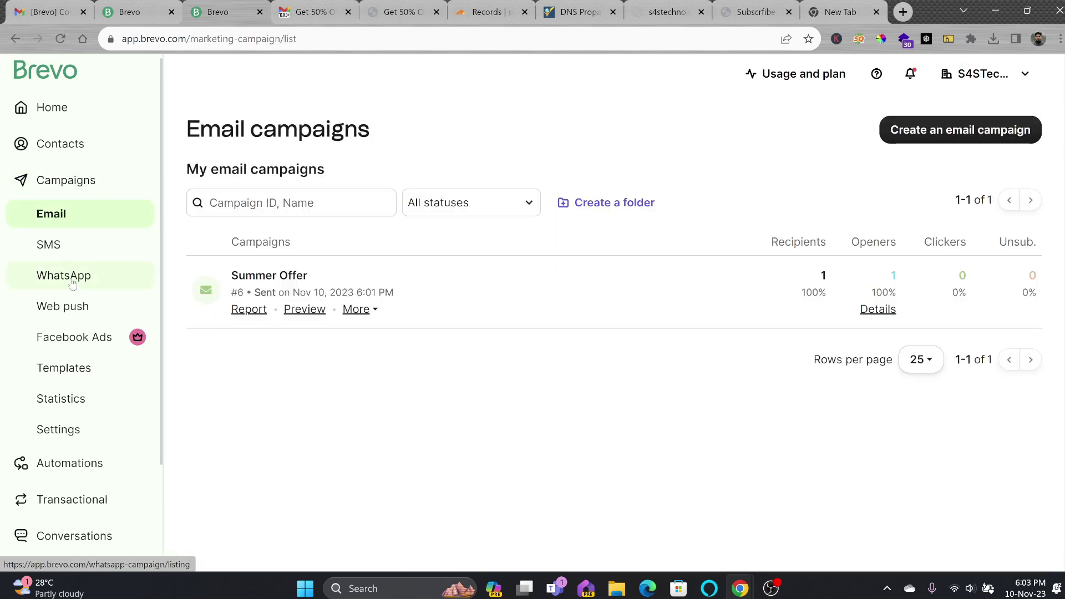
left_click(75, 276)
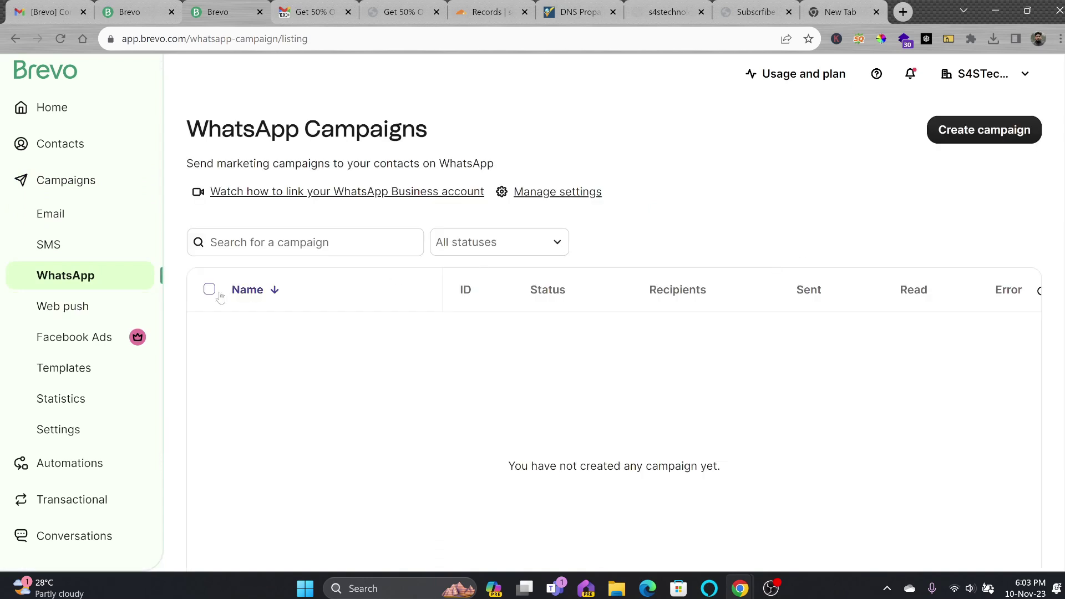
left_click(90, 336)
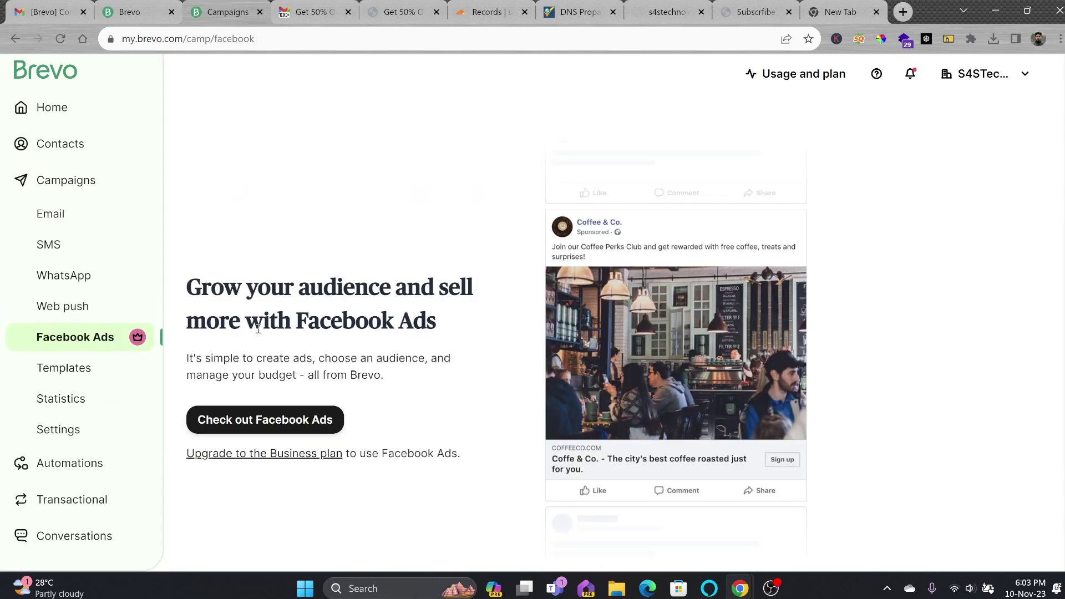
left_click(92, 373)
left_click(71, 483)
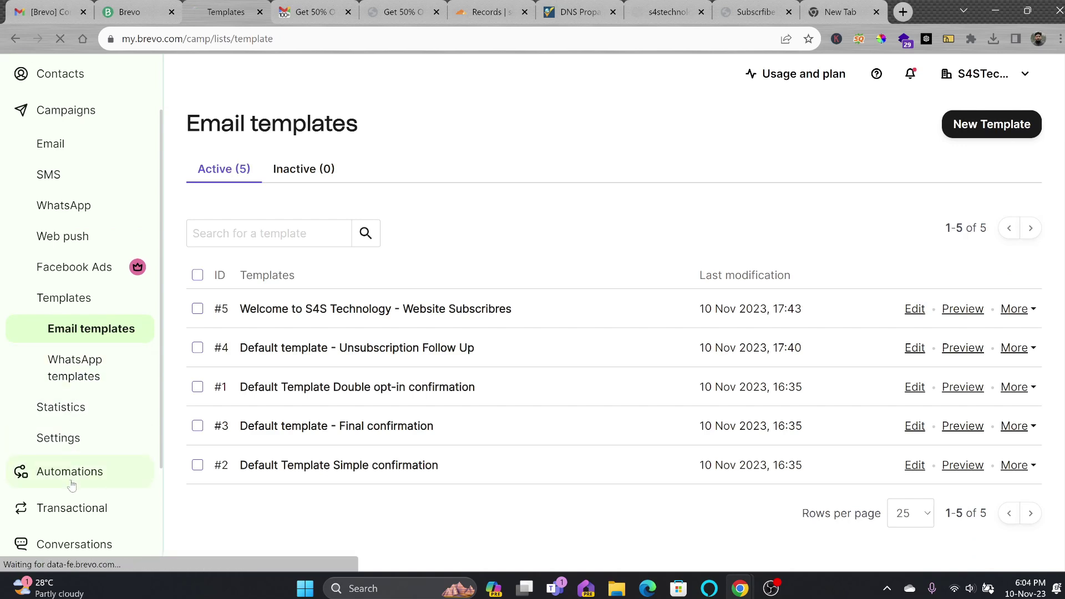
Check transactional email real-time activity and statistics showing 1 delivered, 1 opened
left_click(59, 356)
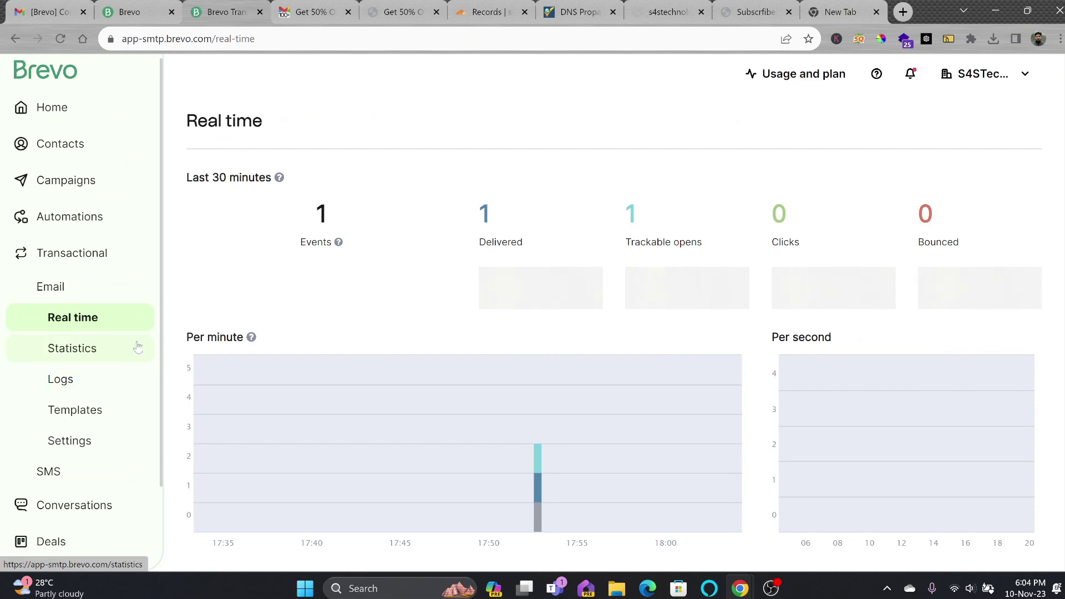
left_click(76, 296)
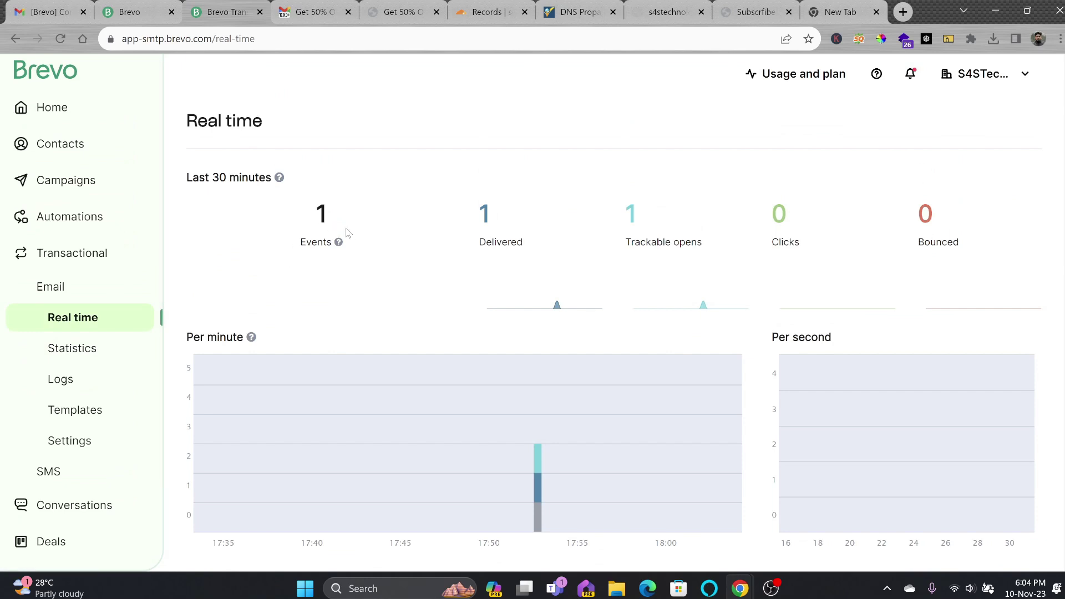
scroll(476, 250, "down", 4)
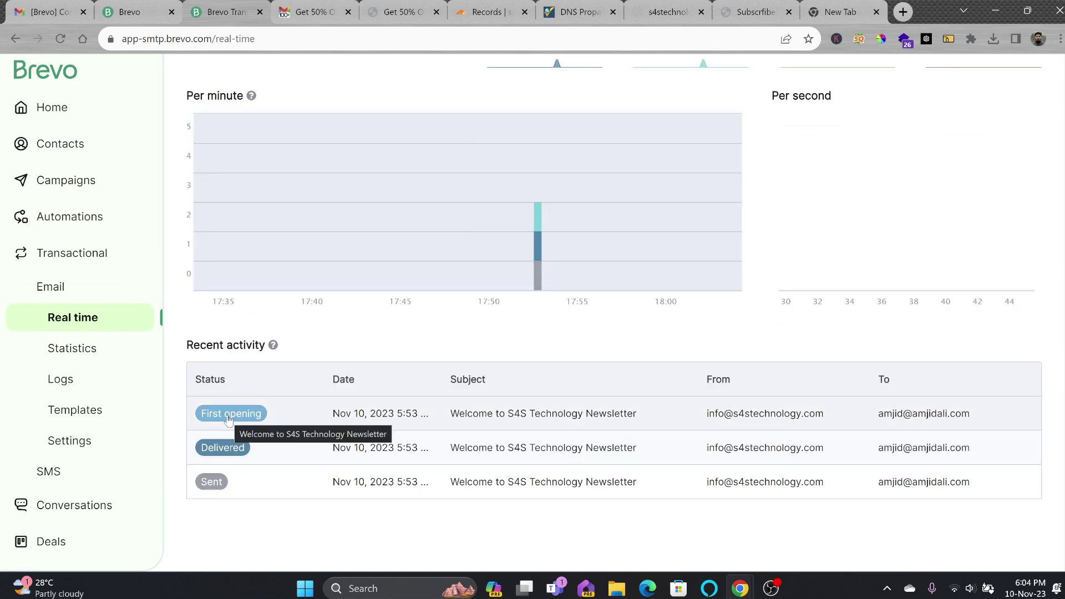
left_click(79, 348)
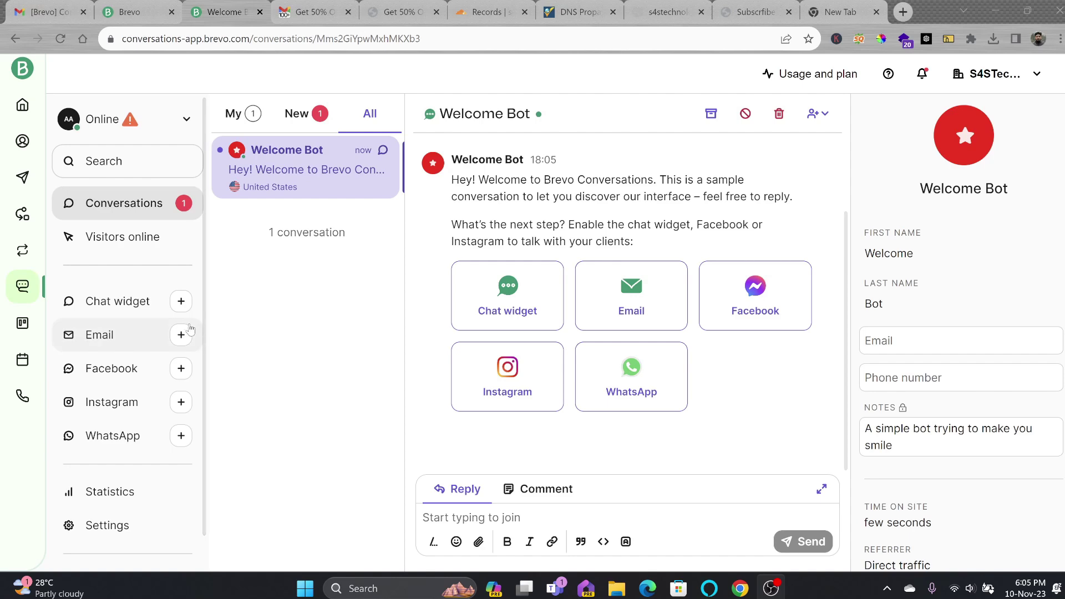
Give the chat widget the filled round button style and send 'hello' as a test message
left_click(182, 308)
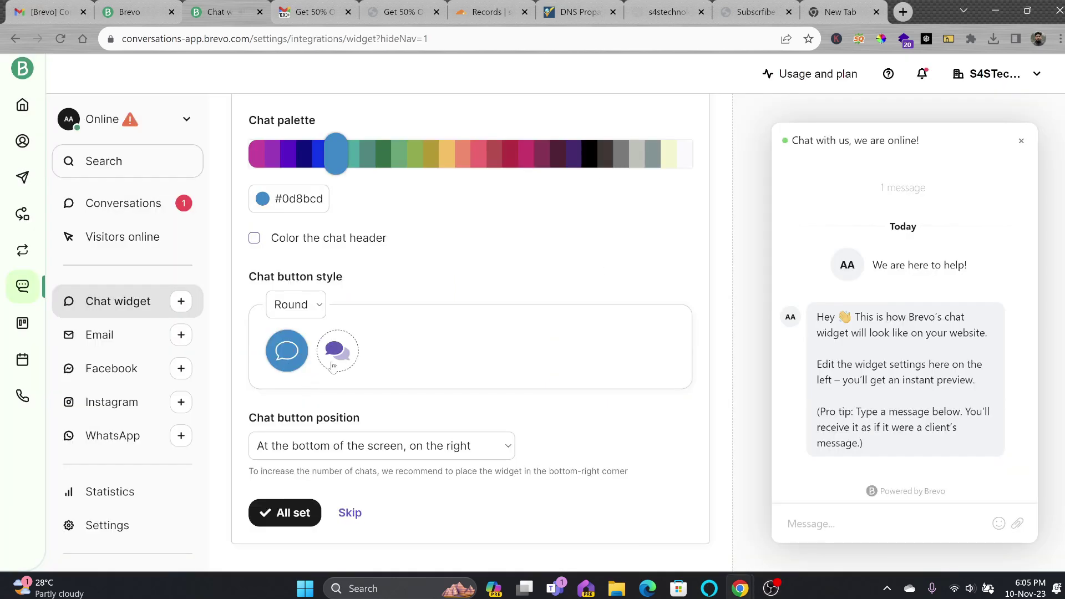
left_click(338, 351)
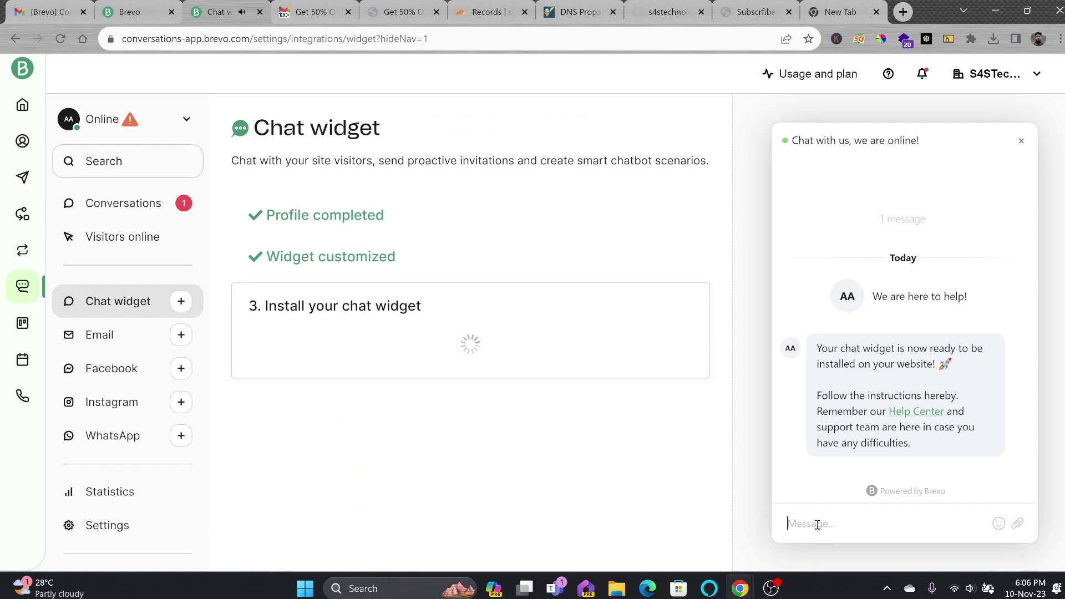
type("hello")
key("Return")
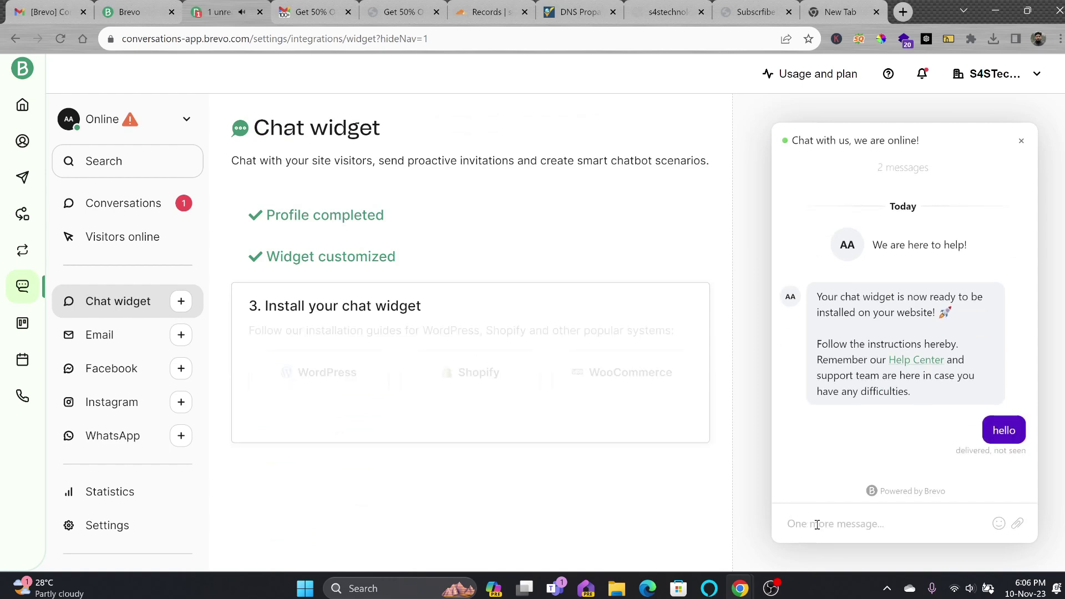
Copy the chat widget installation code
scroll(487, 378, "down", 4)
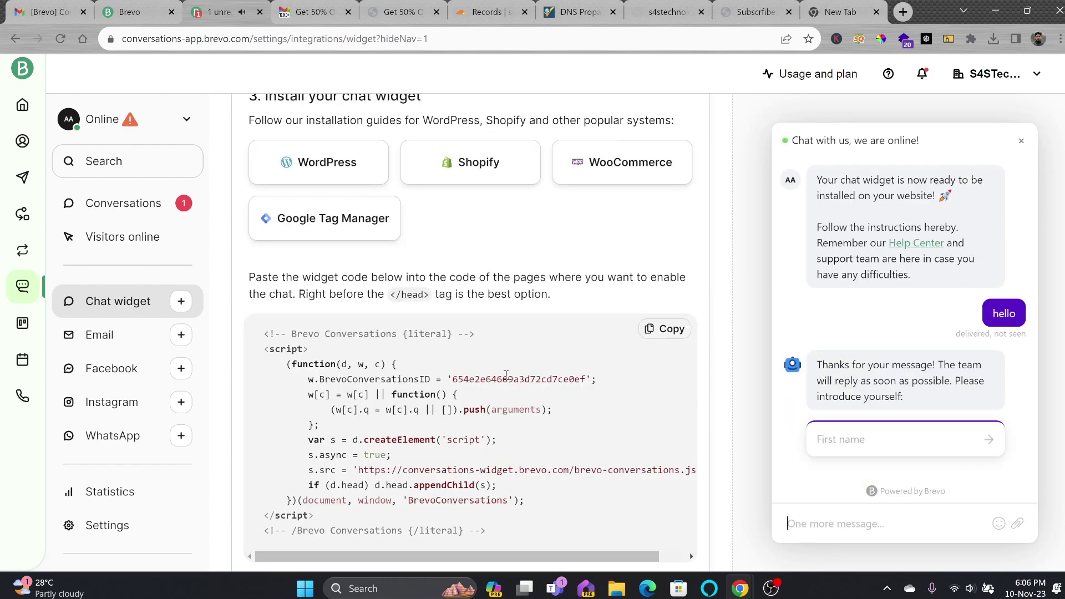
scroll(472, 369, "down", 1)
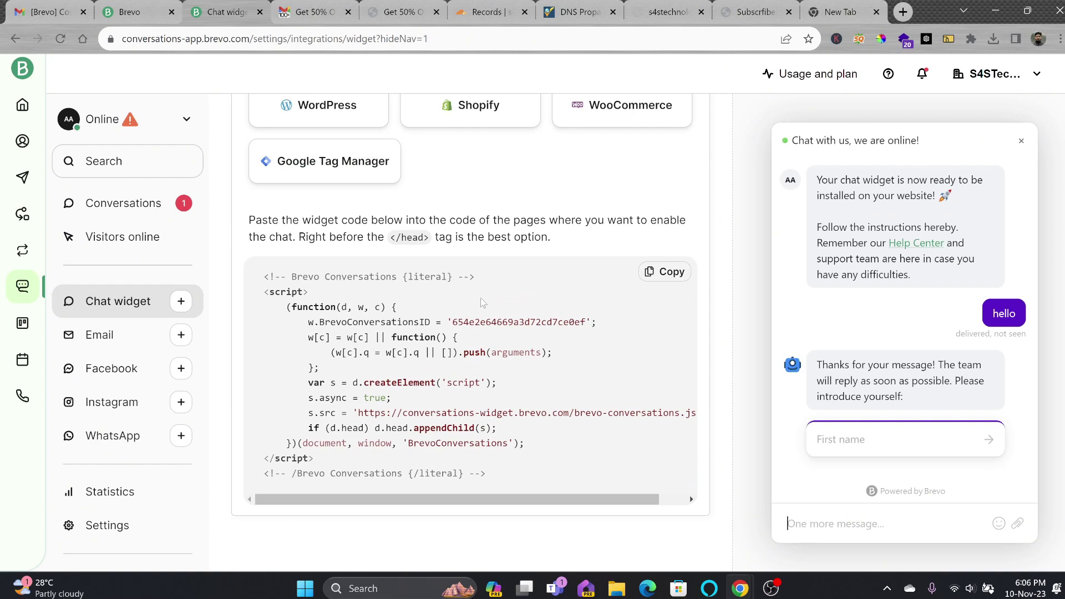
left_click(666, 272)
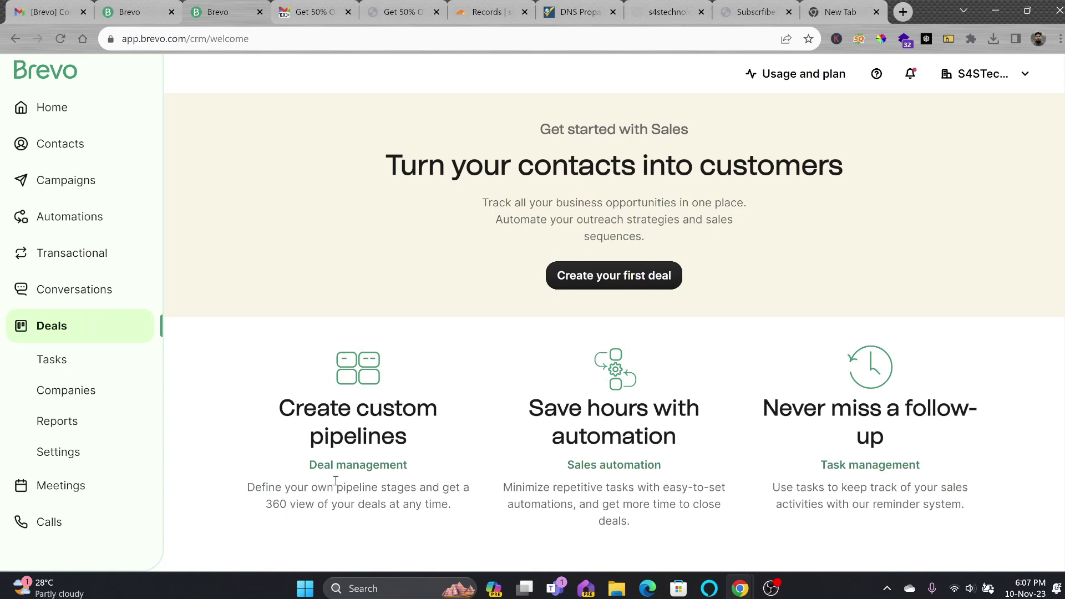
View the Meetings and Phone onboarding pages, select the offered number, then return Home
scroll(364, 468, "down", 3)
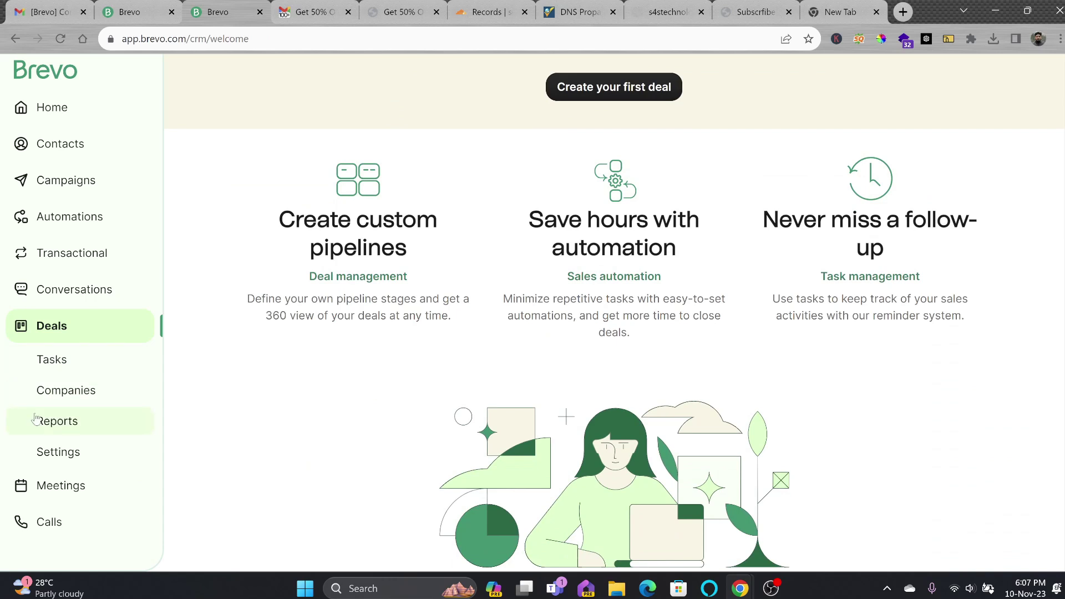
left_click(66, 487)
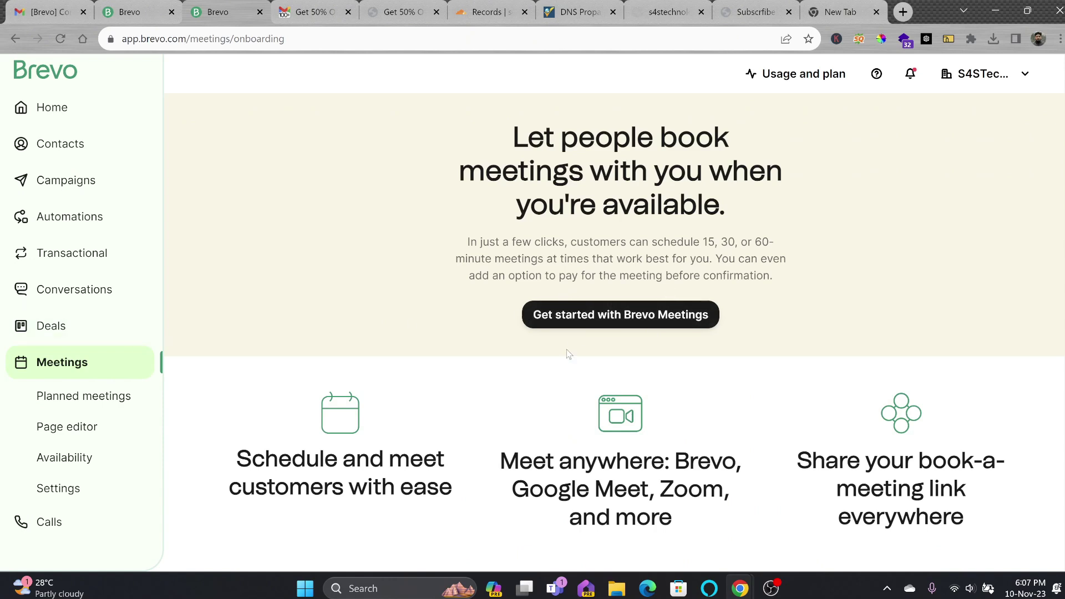
left_click(84, 523)
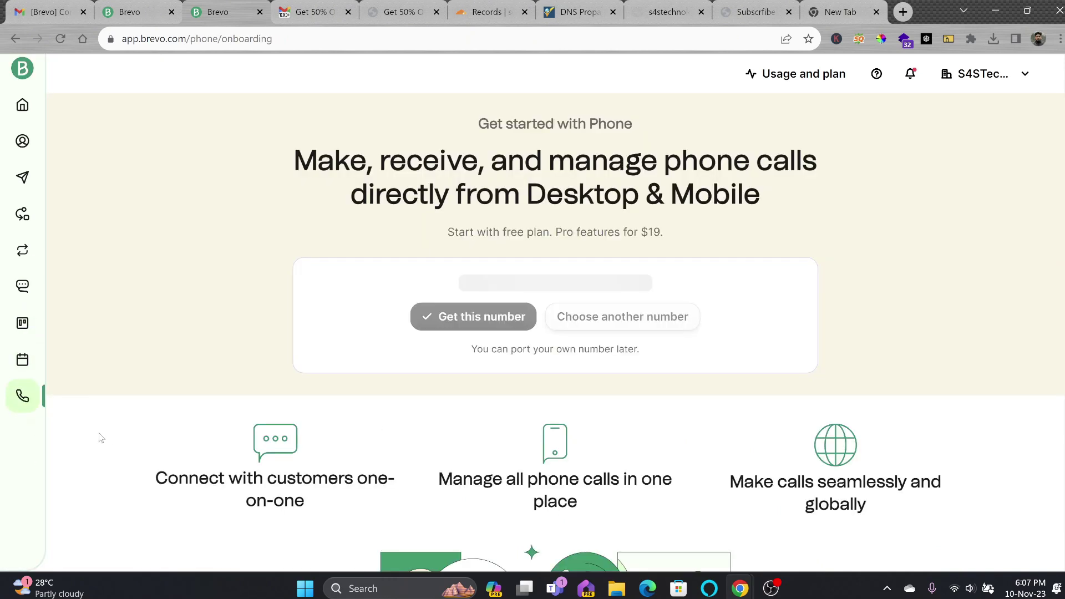
left_click_drag(458, 288, 708, 289)
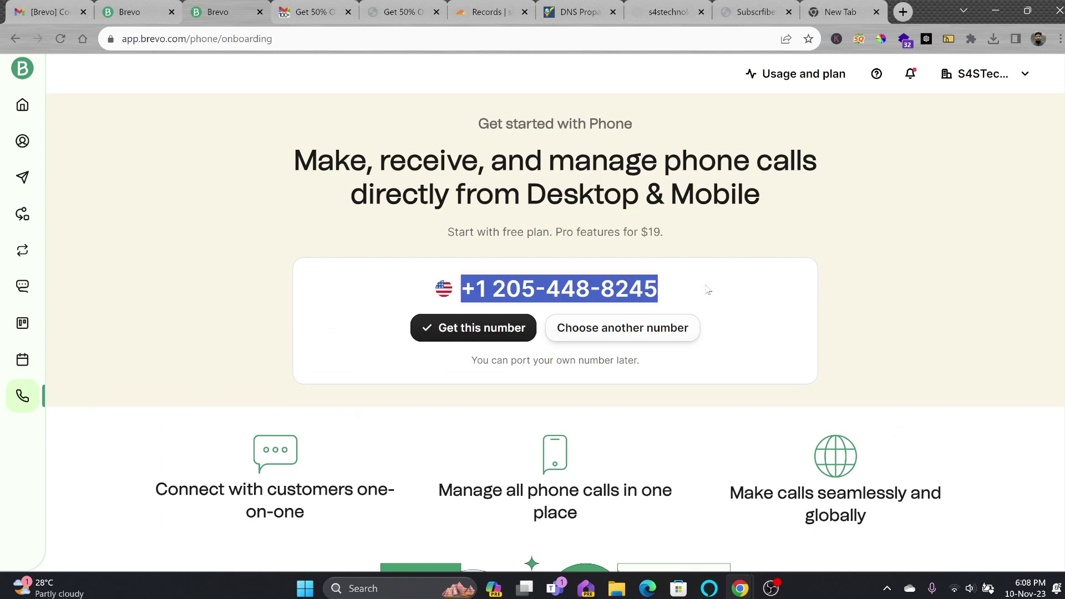
left_click(19, 120)
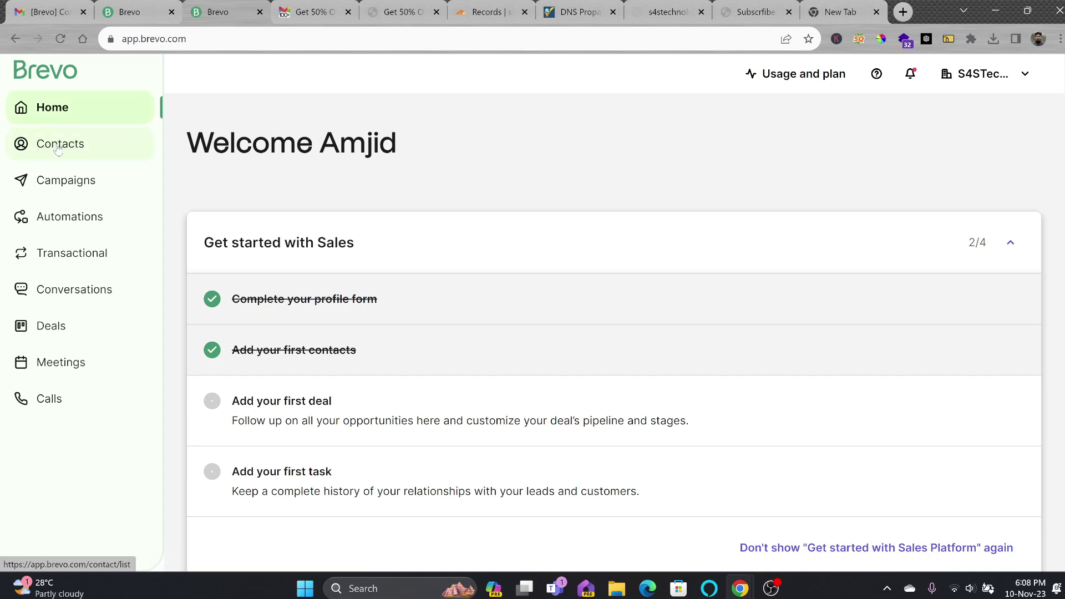
Review Campaigns, Automations and transactional pages, ending on the Conversations inbox with the 'hello' chat
left_click(64, 182)
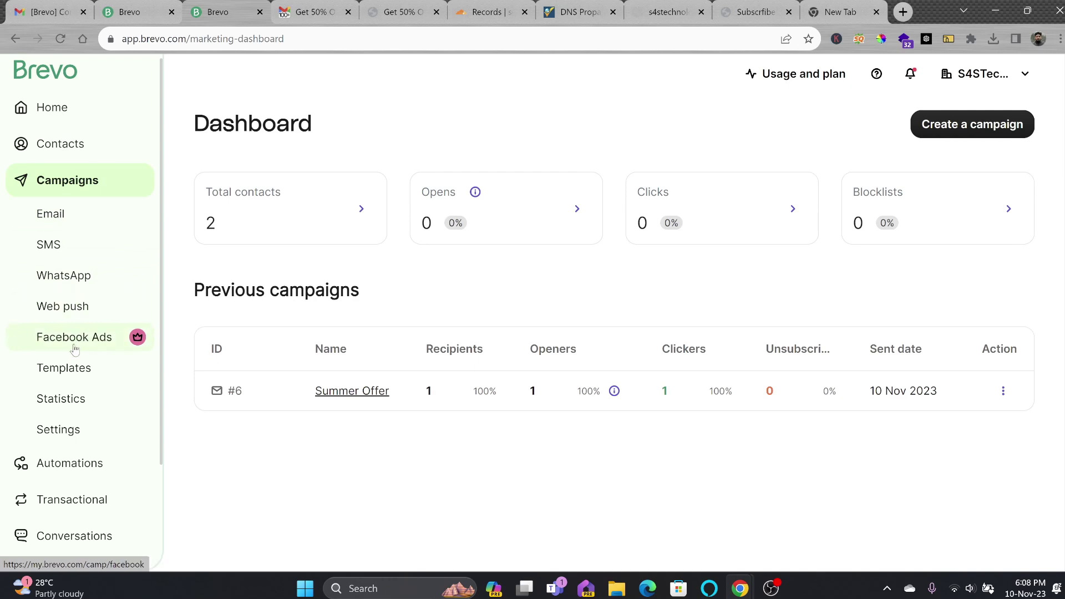
scroll(69, 389, "down", 2)
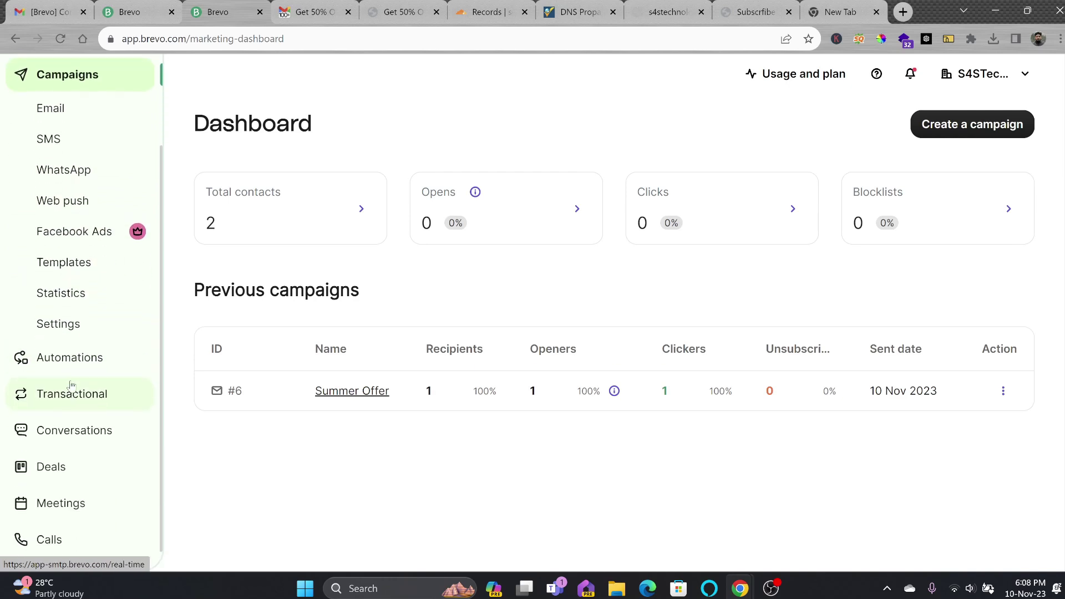
left_click(70, 360)
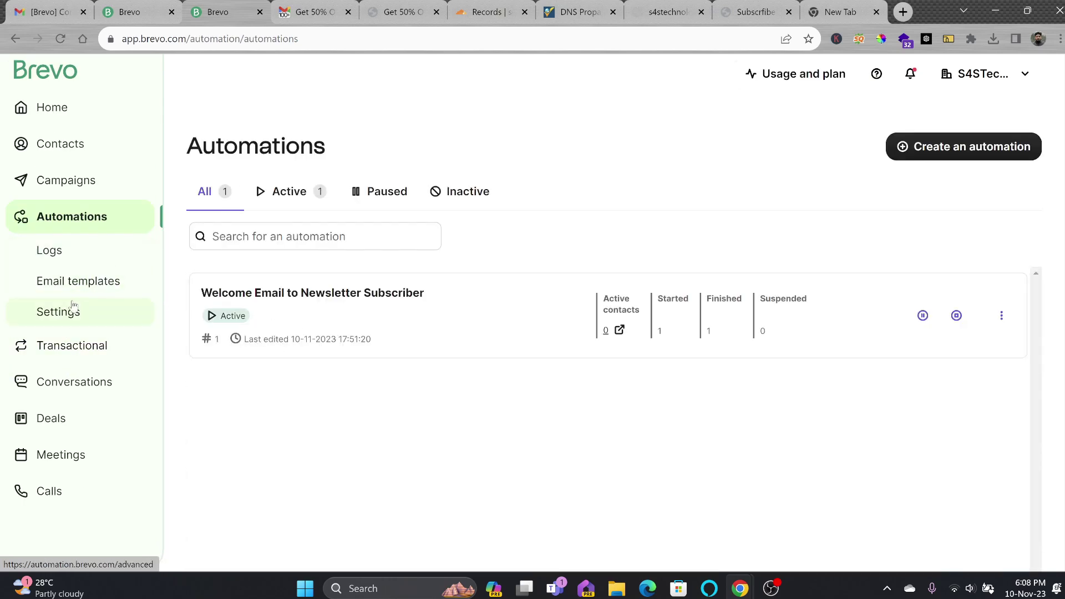
left_click(83, 345)
left_click(87, 410)
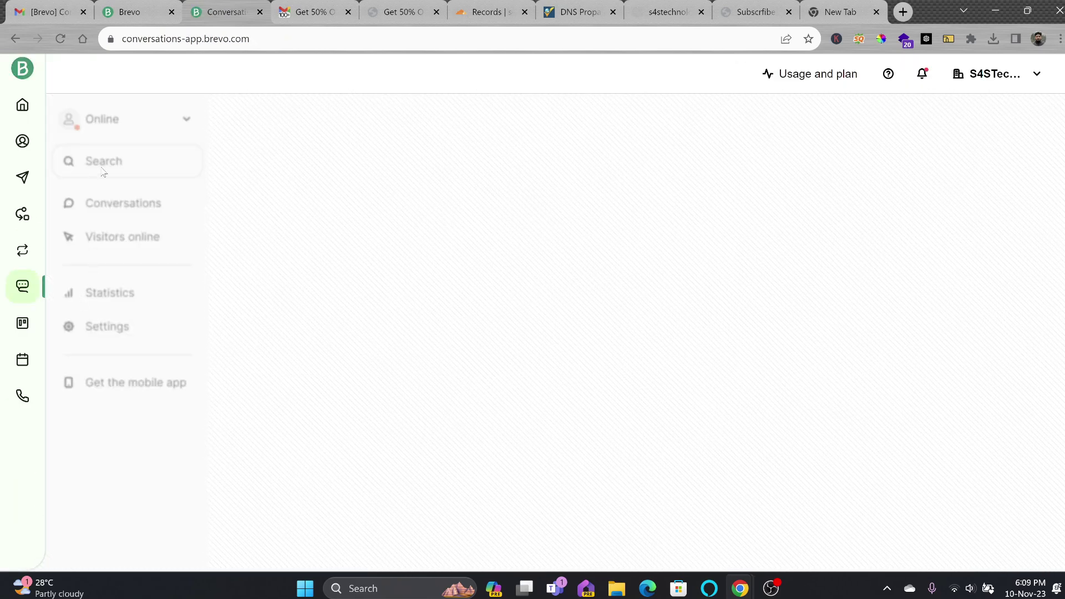
left_click(123, 202)
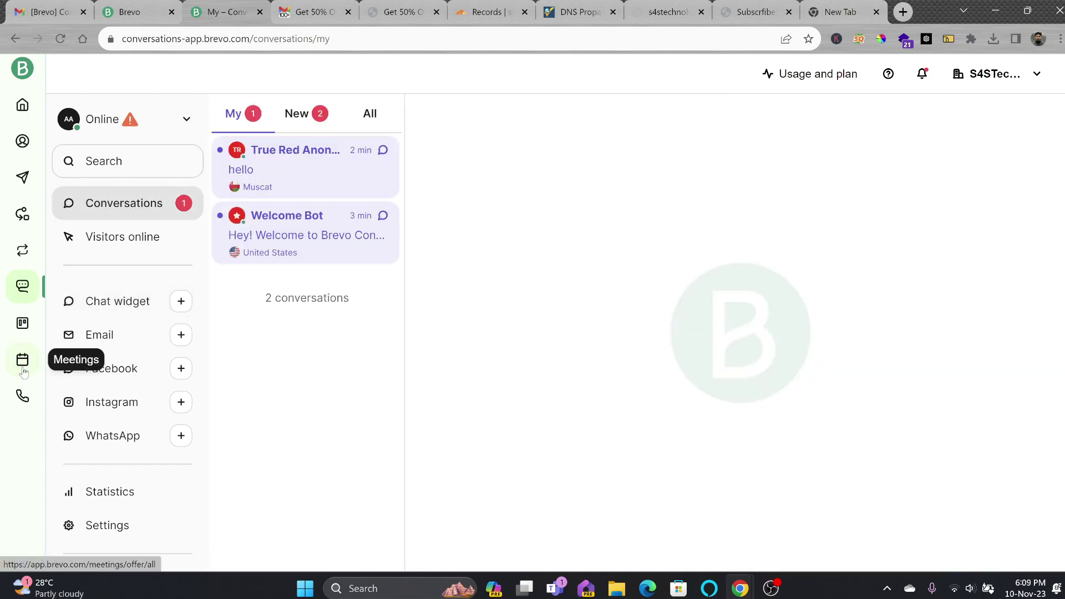